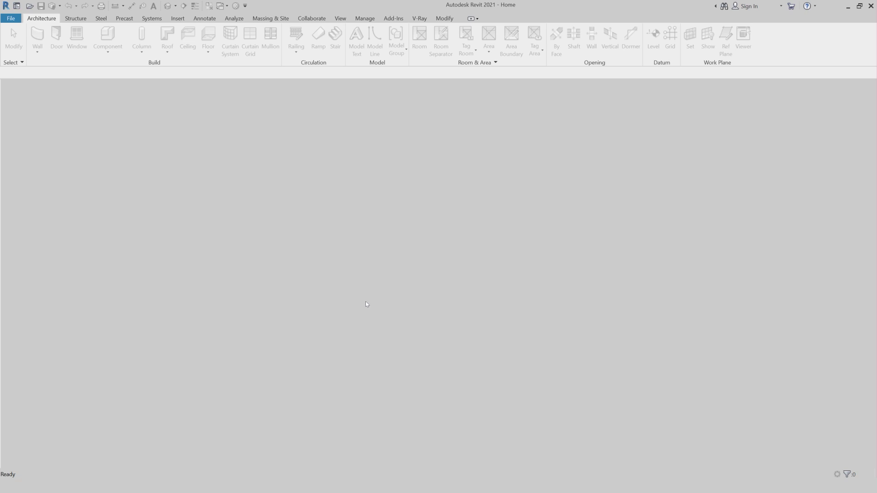
Open the rac_advanced_sample_project.rvt file from Revit's bundled Sample Files.
{"action": "left_click", "coordinate": [14, 19]}
{"action": "mouse_move", "coordinate": [32, 82]}
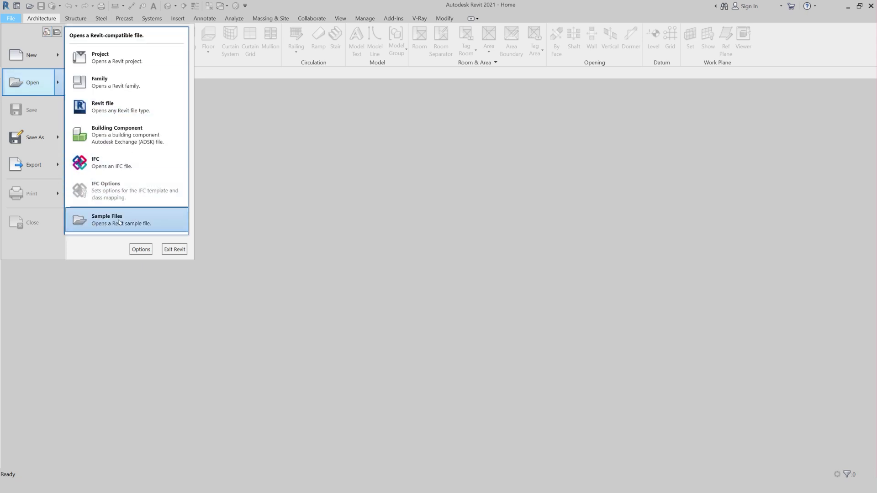
{"action": "left_click", "coordinate": [119, 221]}
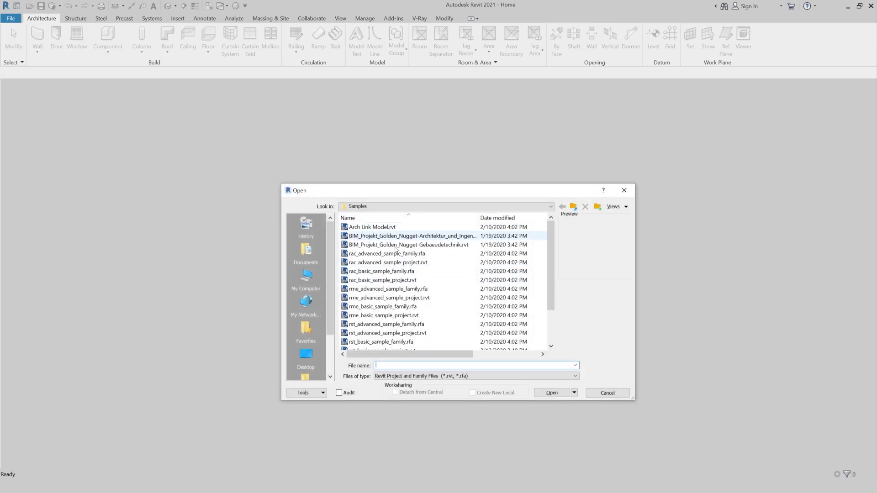
{"action": "left_click", "coordinate": [365, 262]}
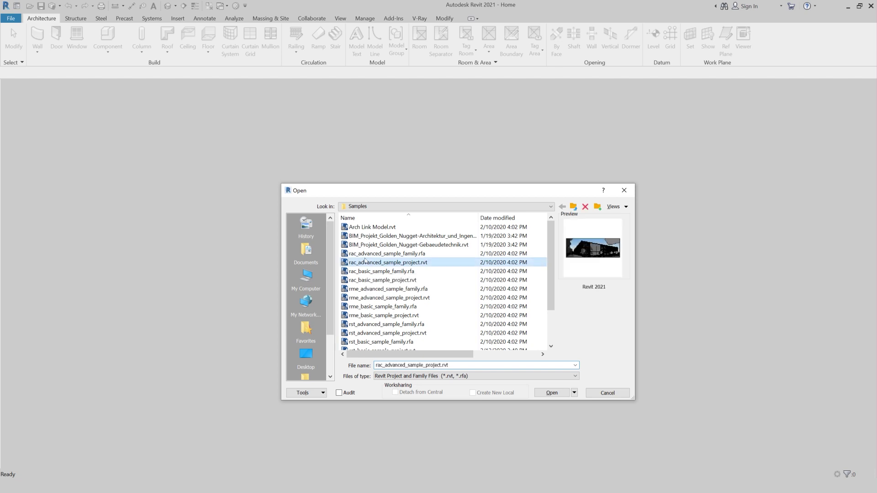
{"action": "left_click", "coordinate": [552, 393]}
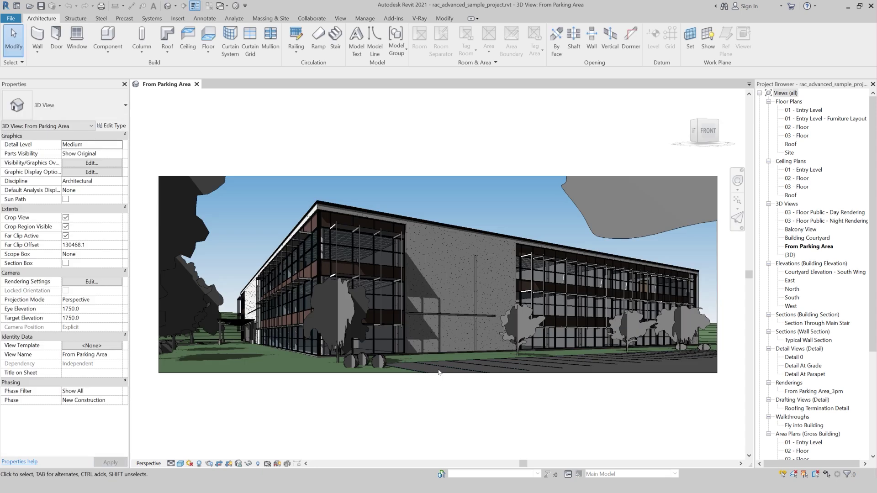
Change the project Length units from millimetres to metres, then open the 01 - Entry Level plan.
{"action": "key", "text": "u"}
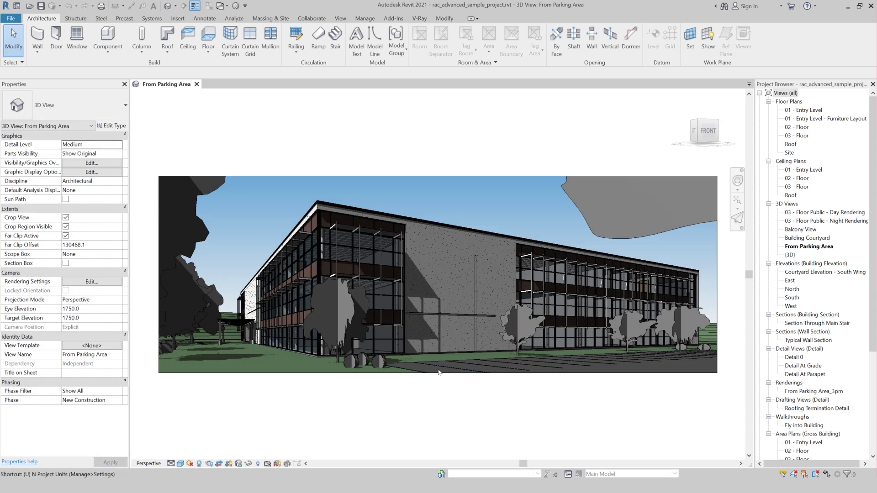
{"action": "key", "text": "n"}
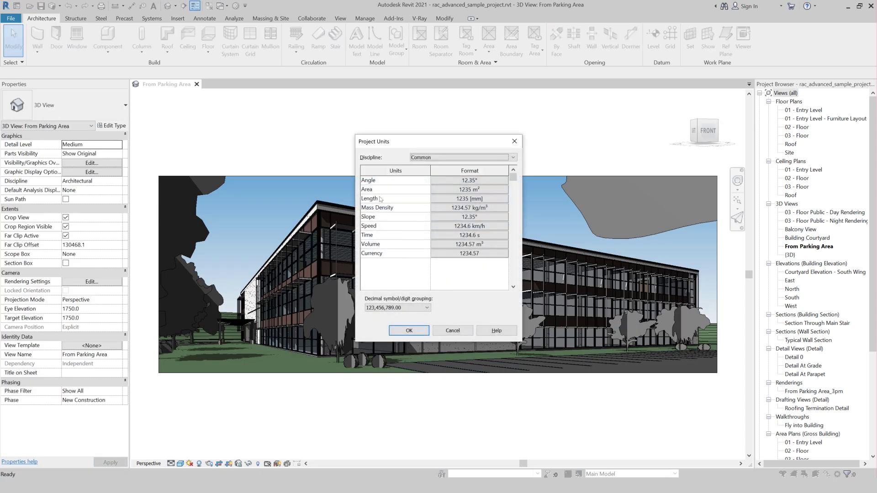
{"action": "left_click", "coordinate": [481, 202]}
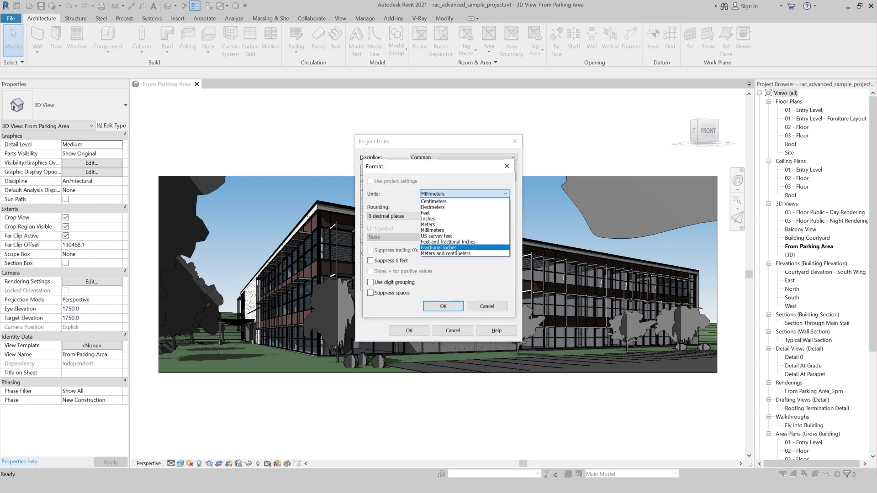
{"action": "left_click", "coordinate": [457, 254]}
{"action": "left_click", "coordinate": [443, 306]}
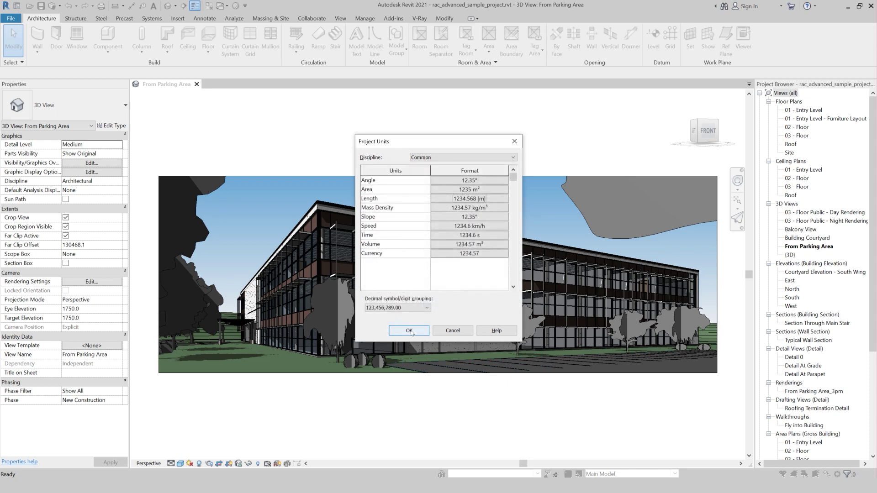
{"action": "left_click", "coordinate": [409, 330]}
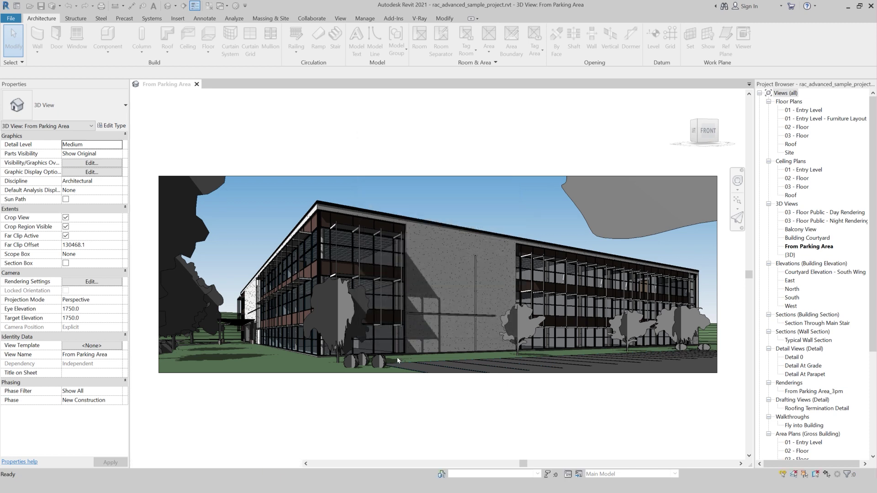
{"action": "left_click", "coordinate": [816, 110]}
{"action": "key", "text": "Return"}
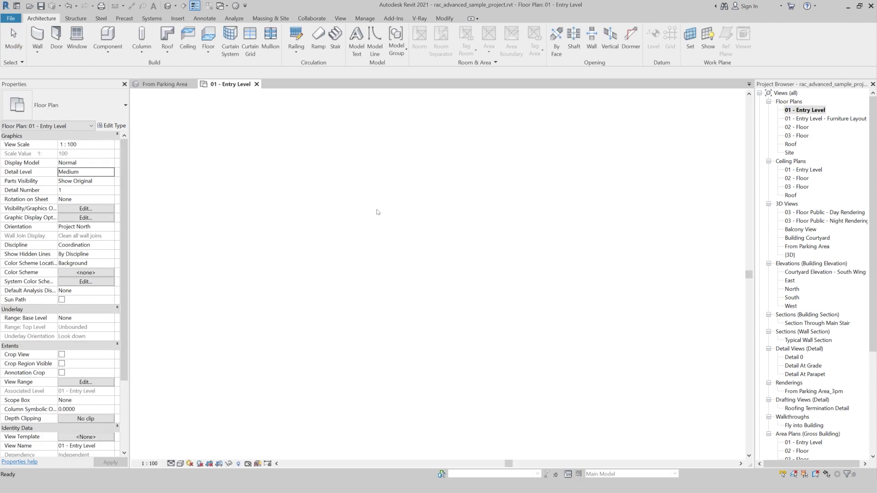
Close the From Parking Area 3D view and start the Section tool from the View tab.
{"action": "left_click", "coordinate": [180, 86]}
{"action": "left_click", "coordinate": [196, 84]}
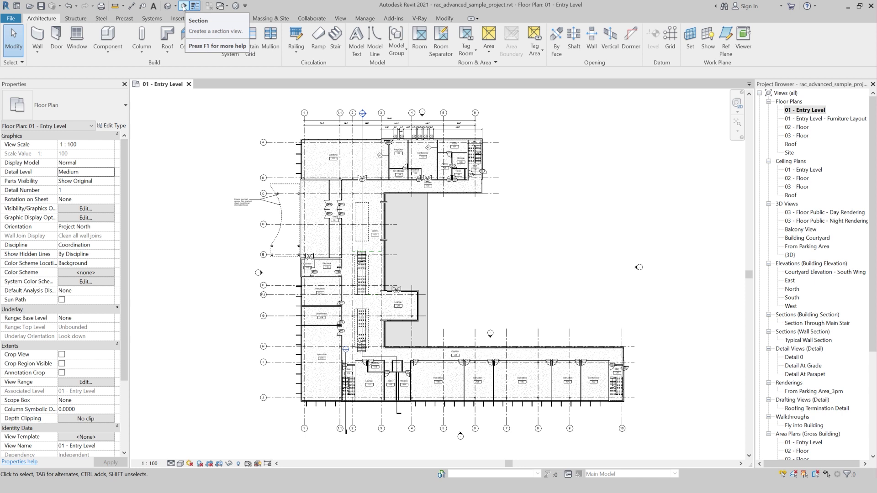
{"action": "left_click", "coordinate": [245, 6]}
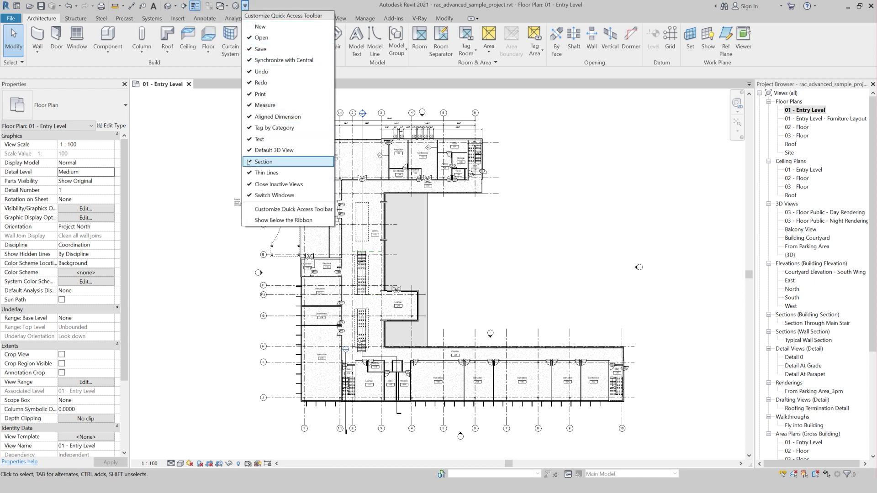
{"action": "key", "text": "Escape"}
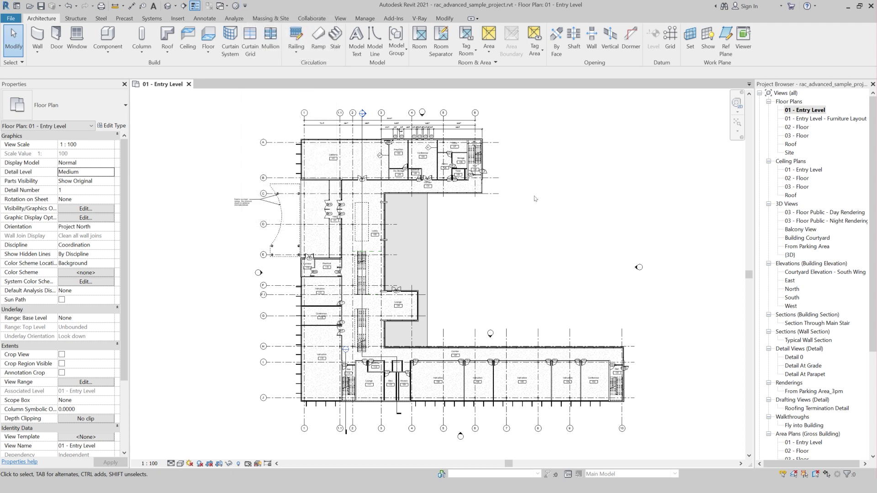
{"action": "left_click", "coordinate": [345, 20]}
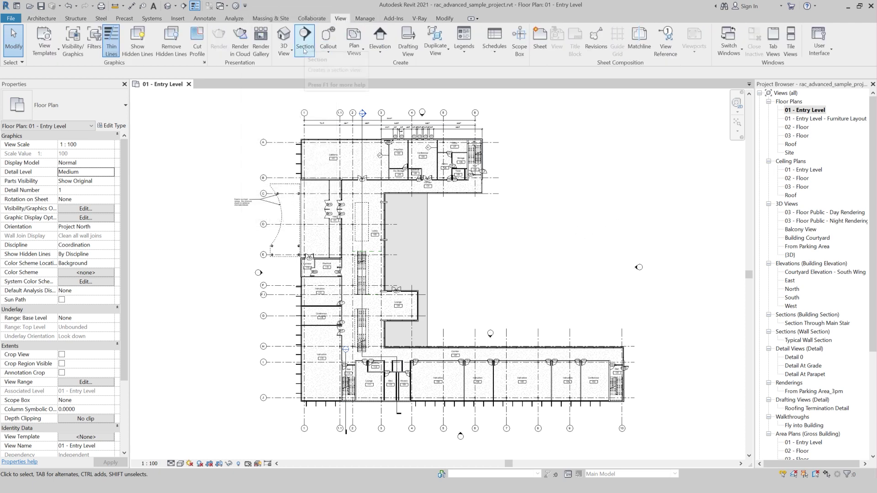
{"action": "left_click", "coordinate": [185, 6]}
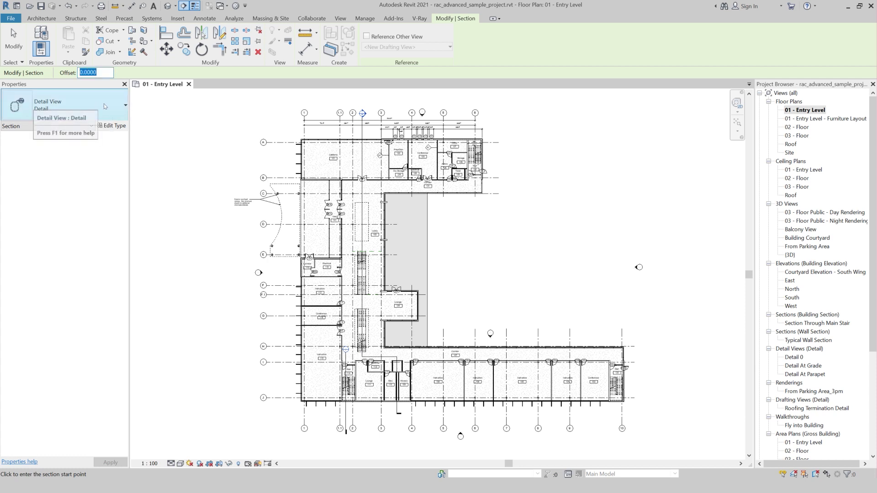
Switch the section type to Section: Building Section and cancel a trial section line.
{"action": "left_click", "coordinate": [96, 117]}
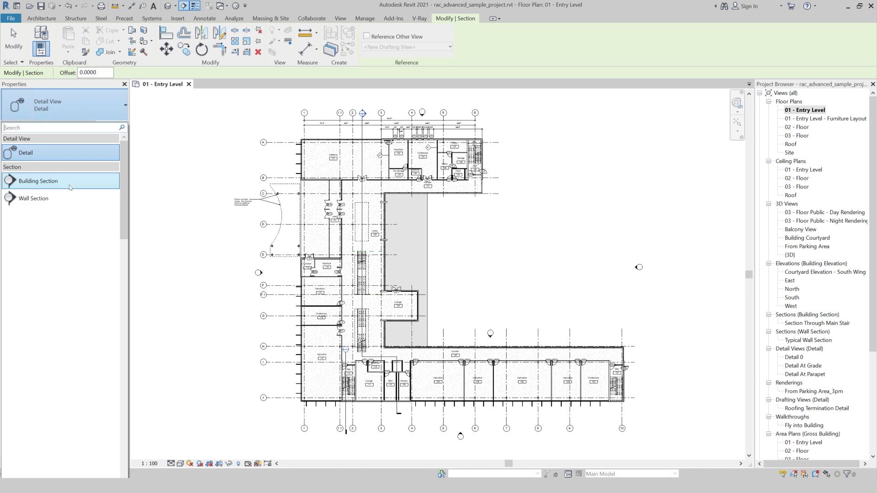
{"action": "left_click", "coordinate": [69, 187]}
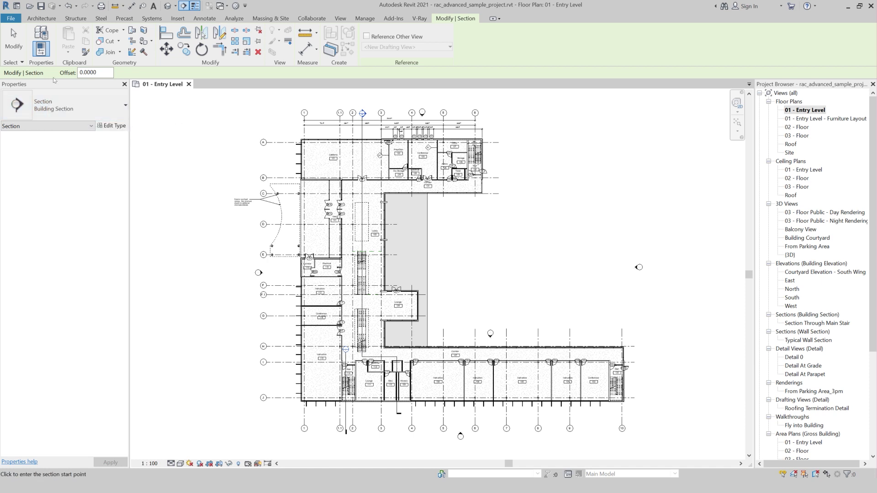
{"action": "left_click", "coordinate": [429, 422]}
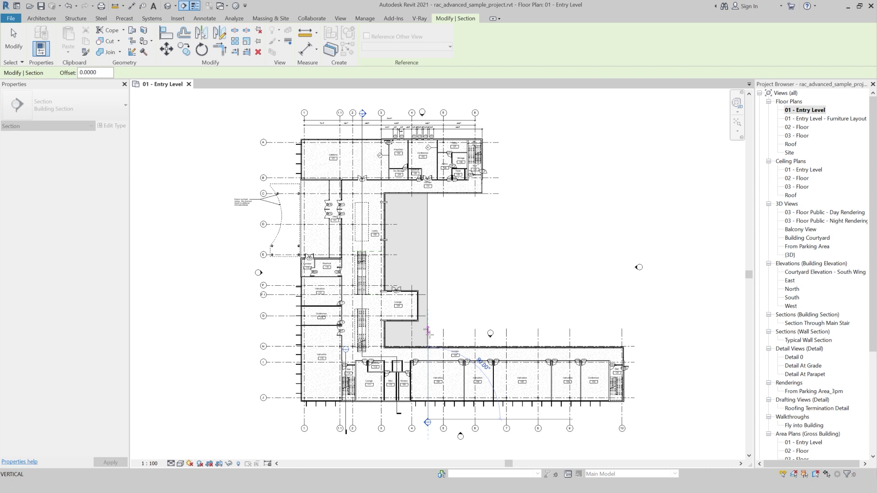
{"action": "left_click", "coordinate": [432, 329]}
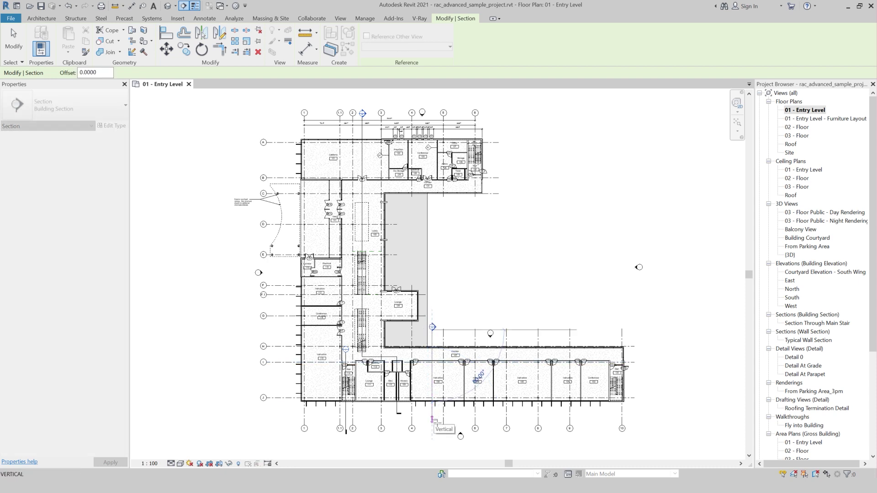
{"action": "key", "text": "Escape"}
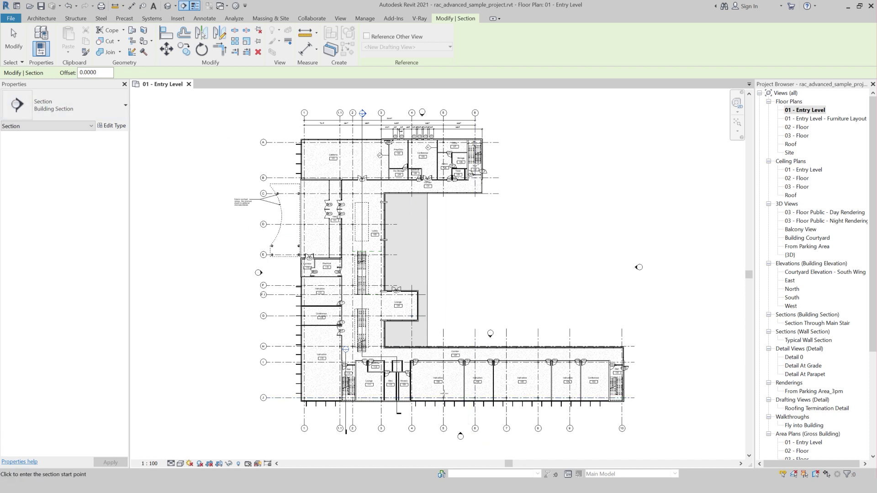
Zoom in and try several section start points near the lower wing, cancelling each attempt.
{"action": "scroll", "coordinate": [437, 402], "scroll_direction": "up", "scroll_amount": 2}
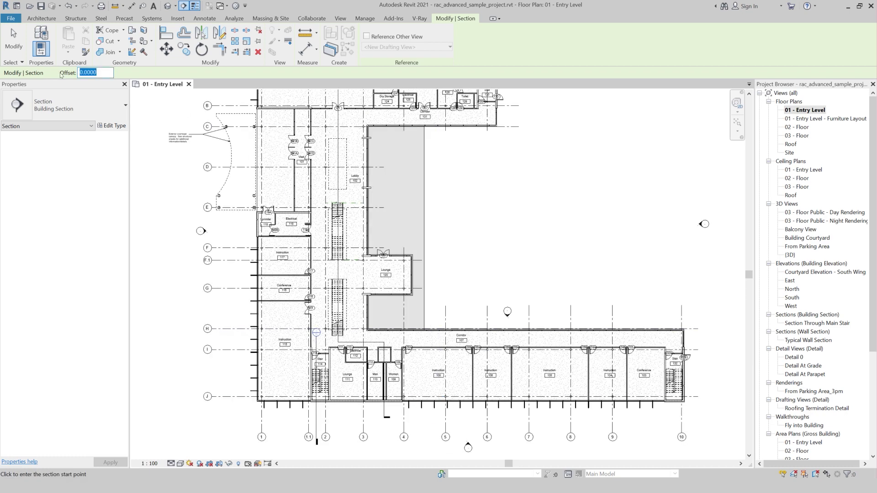
{"action": "type", "text": "2"}
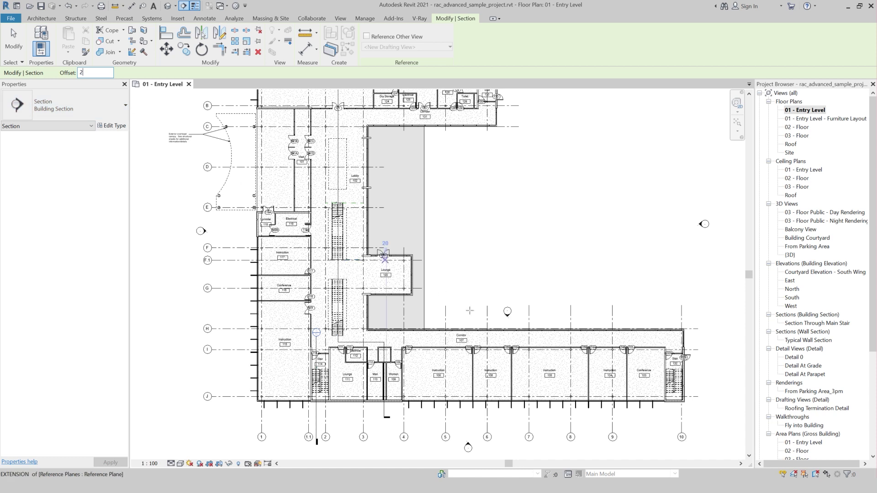
{"action": "left_click", "coordinate": [444, 311]}
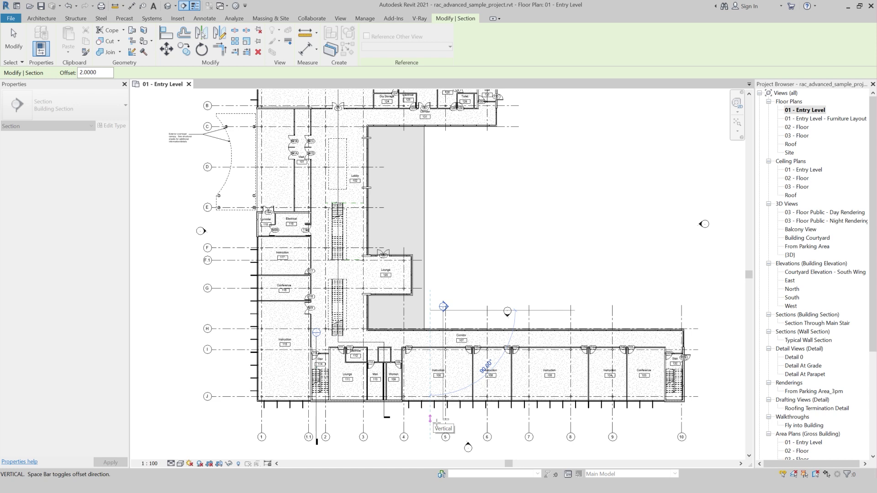
{"action": "key", "text": "Escape"}
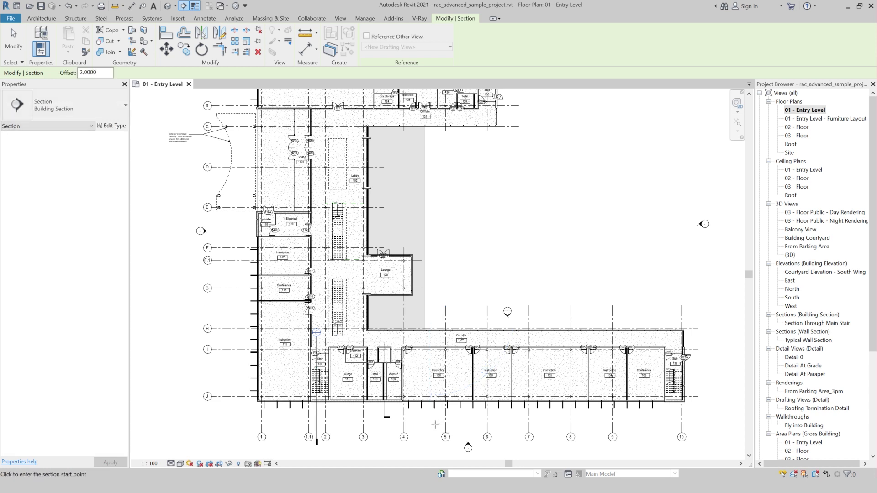
{"action": "left_click", "coordinate": [431, 420]}
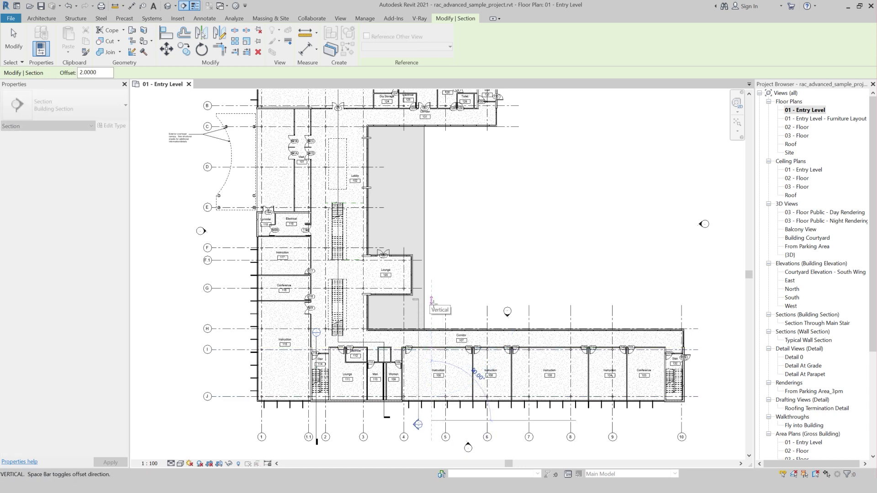
{"action": "key", "text": "Escape"}
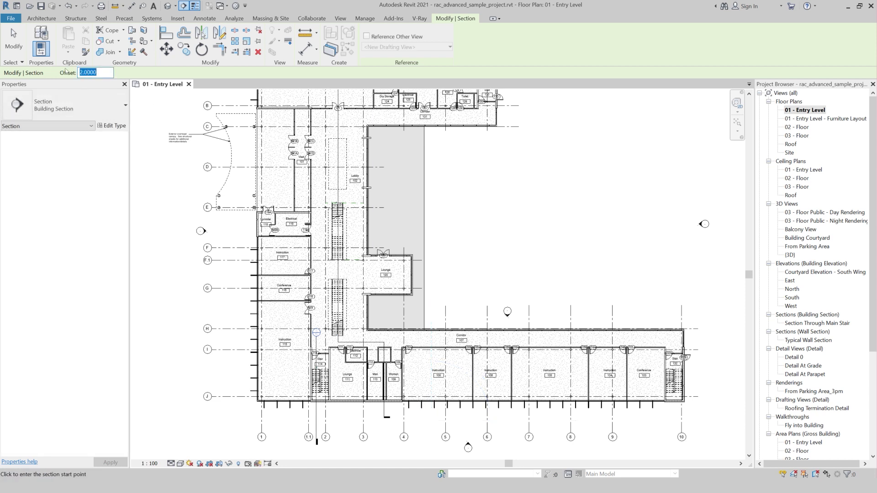
{"action": "type", "text": "-4.0000"}
{"action": "left_click", "coordinate": [465, 311]}
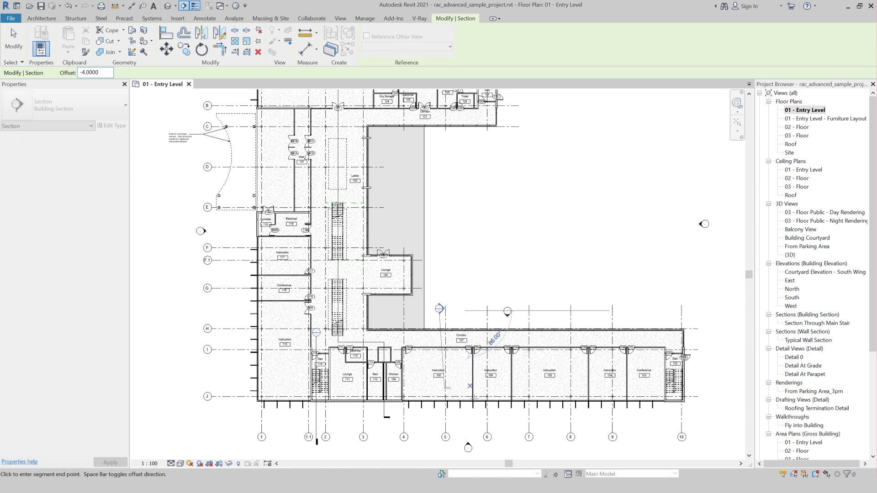
{"action": "left_click", "coordinate": [465, 425]}
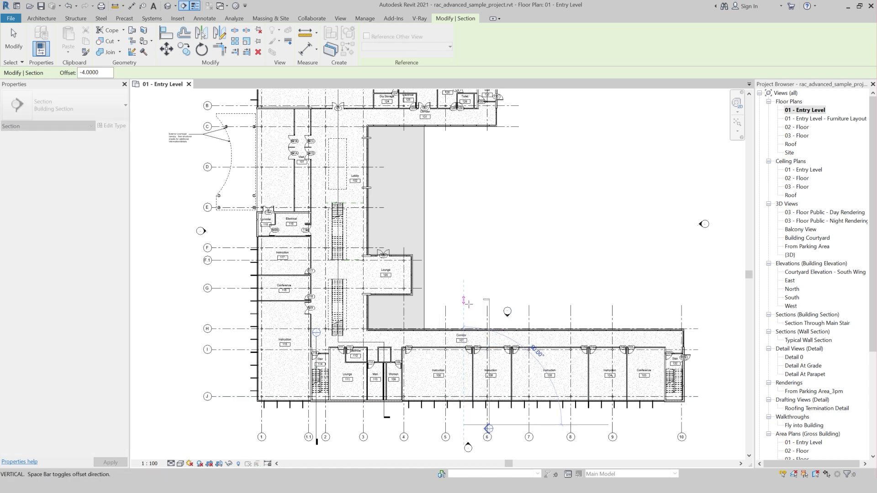
{"action": "key", "text": "Escape"}
Set the section Offset to 0 and draw Section 1 from above the lower wing to below it.
{"action": "left_click", "coordinate": [106, 71]}
{"action": "type", "text": "0"}
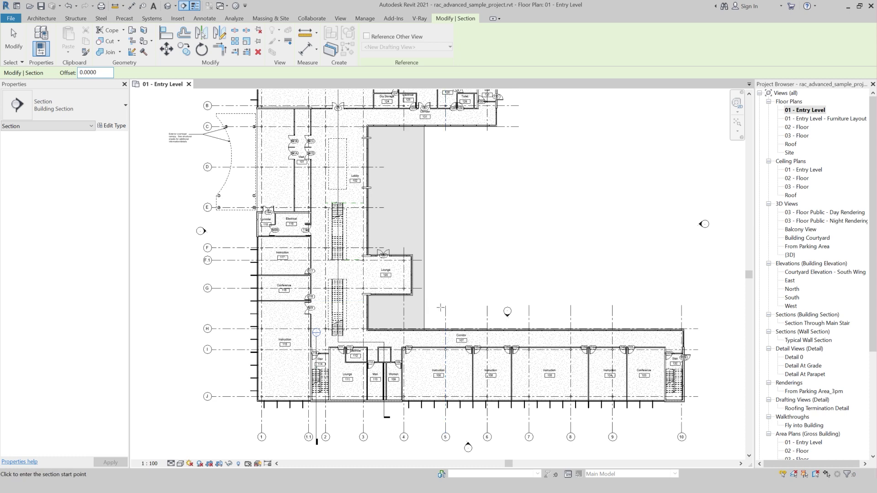
{"action": "left_click", "coordinate": [465, 299]}
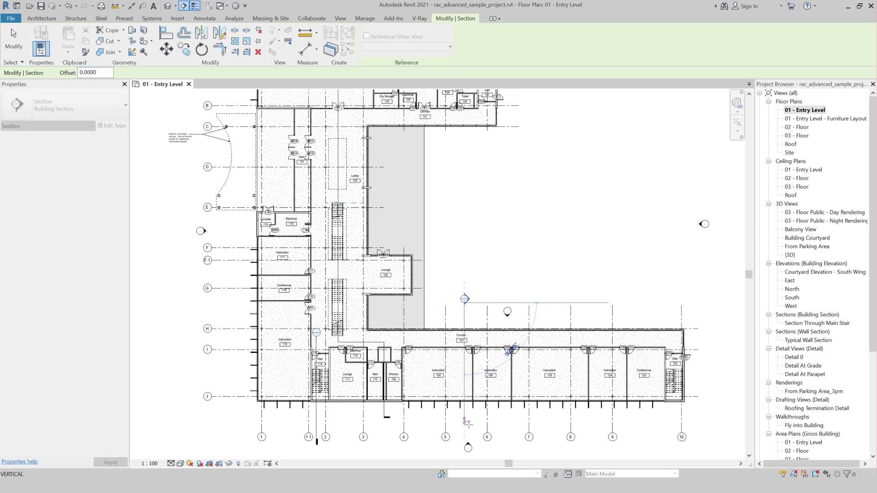
{"action": "left_click", "coordinate": [466, 423]}
{"action": "key", "text": "Escape"}
{"action": "key", "text": "Escape"}
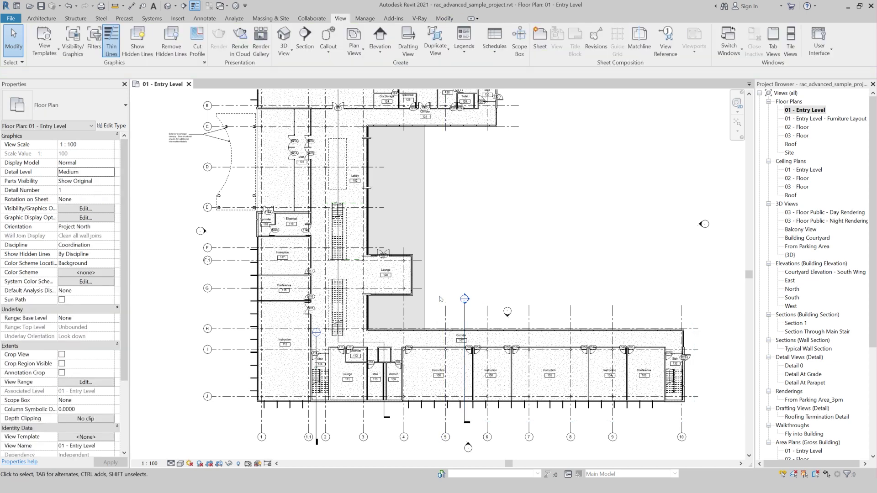
Try aligning the floor edge to grid 5, then undo the alignment.
{"action": "key", "text": "a"}
{"action": "key", "text": "l"}
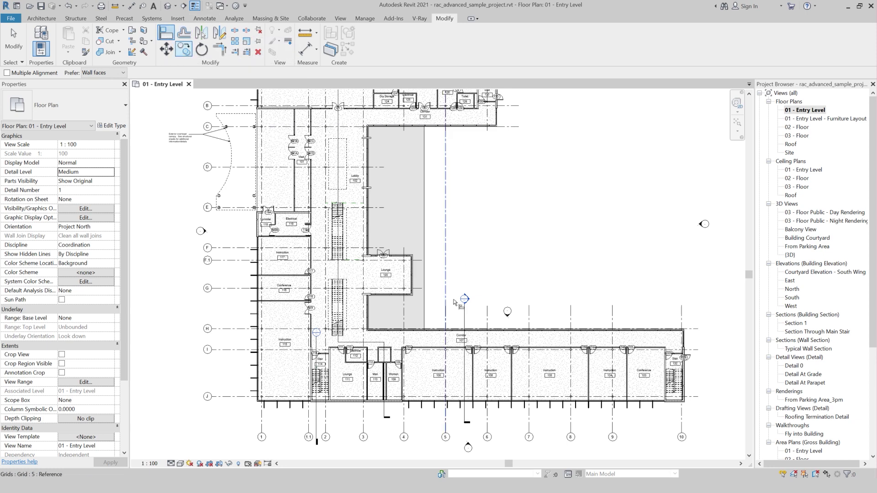
{"action": "left_click", "coordinate": [465, 320]}
{"action": "left_click", "coordinate": [446, 316]}
{"action": "key", "text": "ctrl+z"}
{"action": "key", "text": "ctrl+z"}
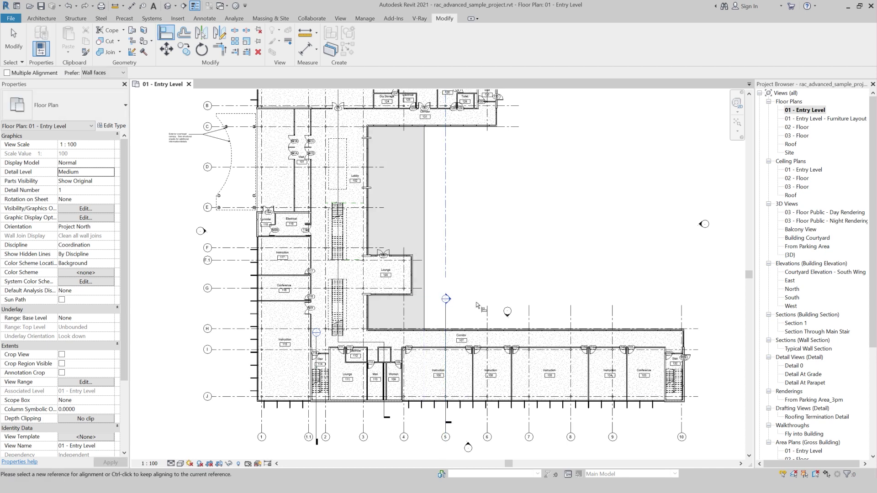
{"action": "key", "text": "Escape"}
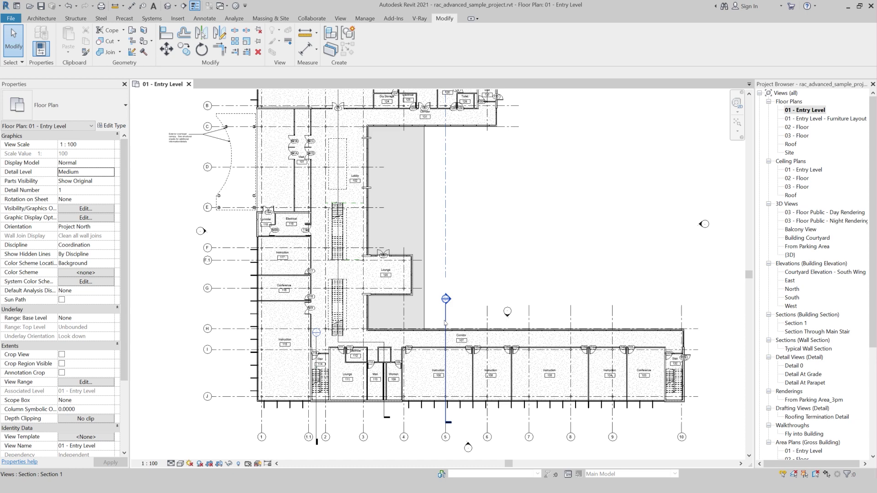
Select the old Section 1 and delete it from the Entry Level plan.
{"action": "left_click", "coordinate": [446, 313]}
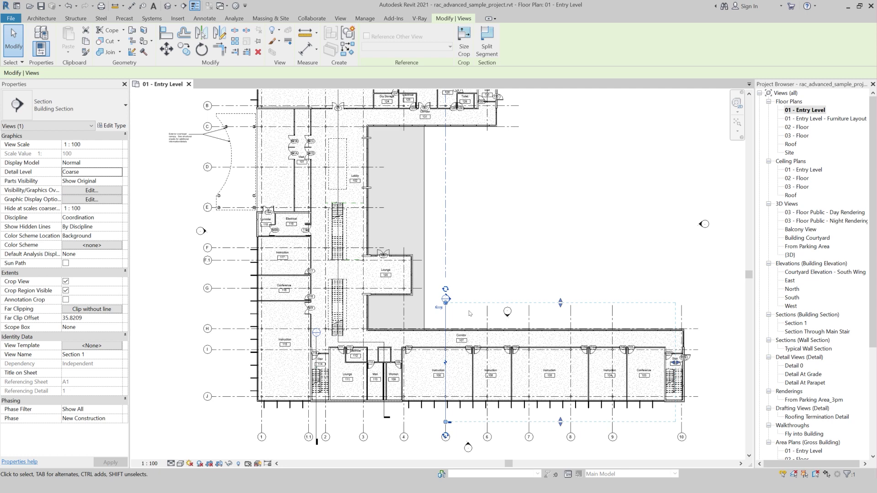
{"action": "key", "text": "Delete"}
{"action": "key", "text": "Return"}
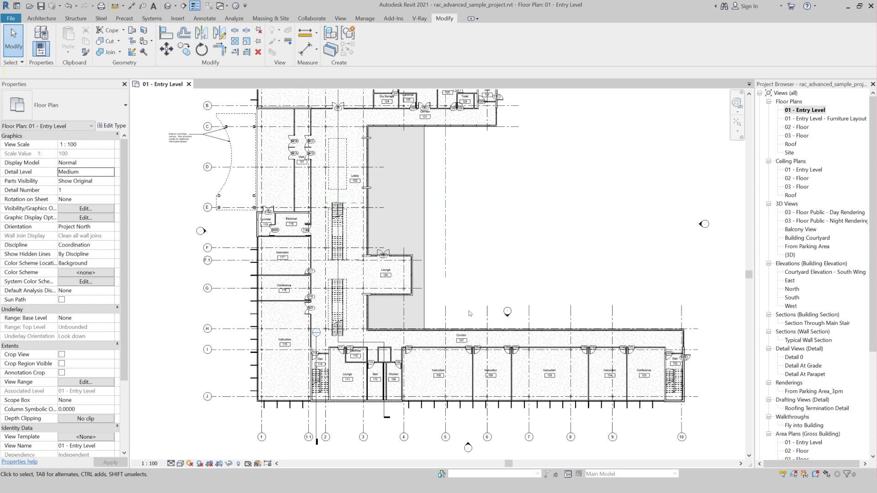
{"action": "left_click", "coordinate": [183, 5]}
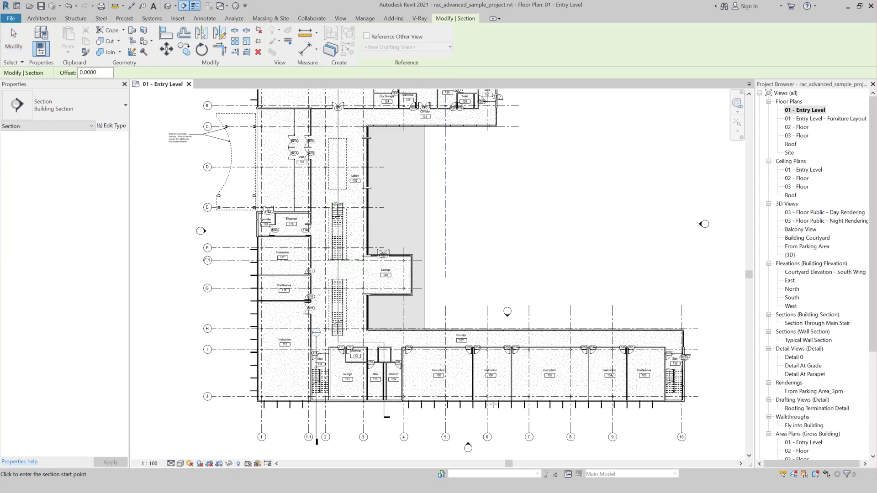
Discard two trial section lines, one vertical and one horizontal.
{"action": "left_click", "coordinate": [431, 302]}
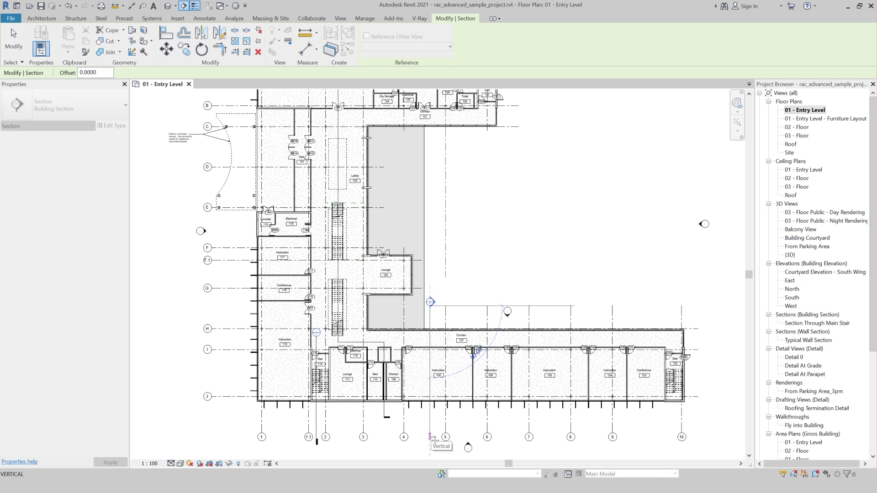
{"action": "left_click", "coordinate": [431, 439]}
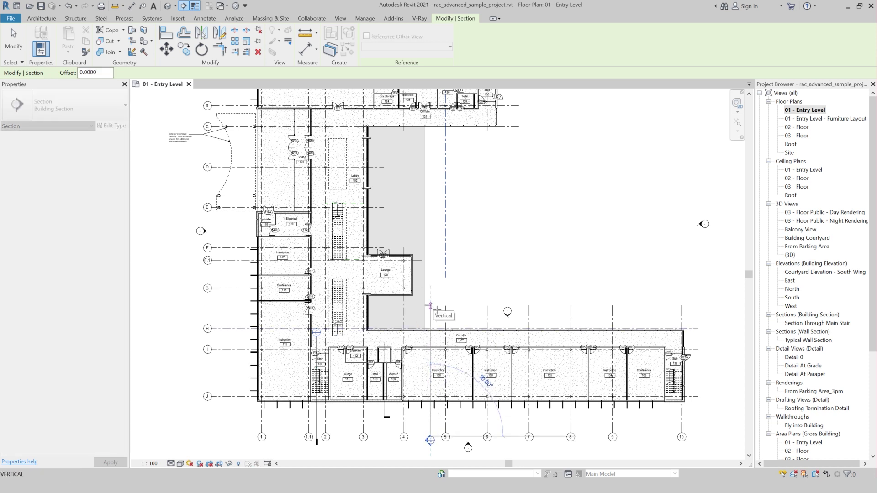
{"action": "key", "text": "Escape"}
{"action": "left_click", "coordinate": [426, 341]}
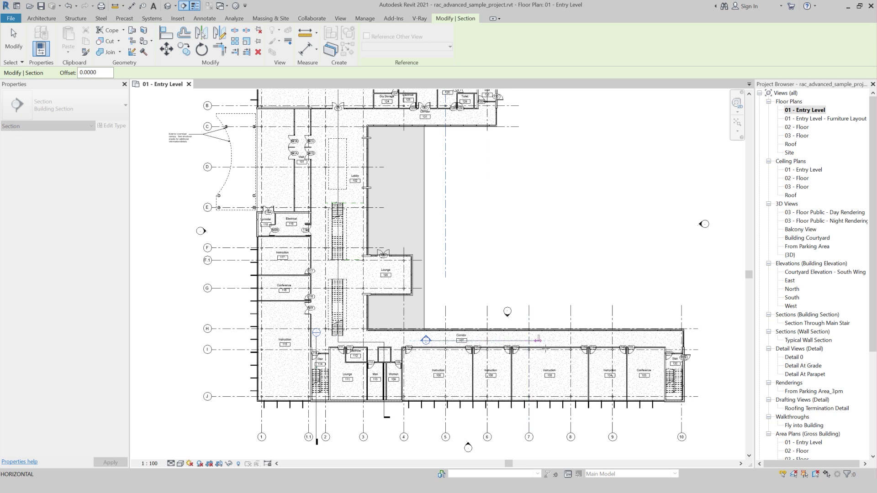
{"action": "left_click", "coordinate": [545, 341]}
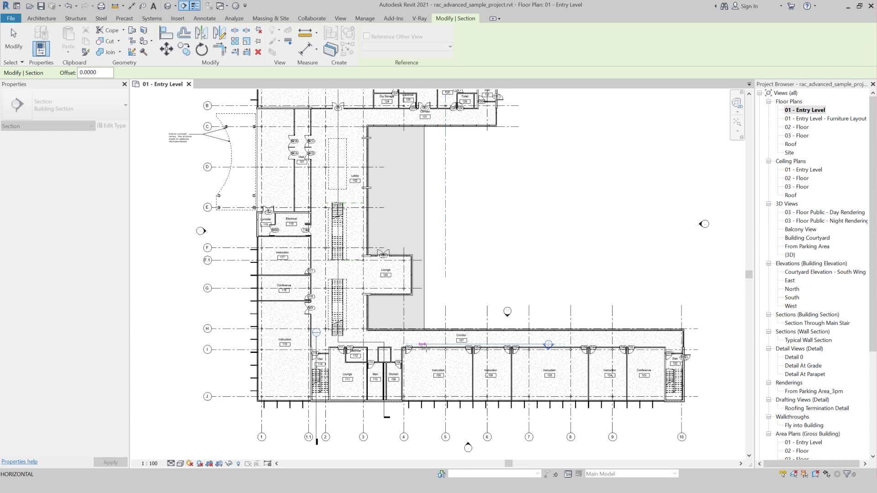
{"action": "key", "text": "Escape"}
Draw the new vertical Section 1 between grids 4 and 5, from above the corridor to below the plan.
{"action": "left_click", "coordinate": [432, 308]}
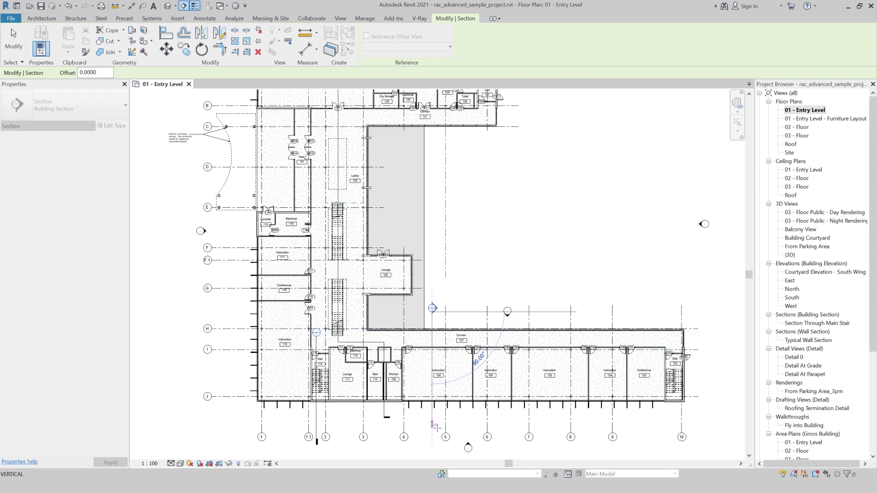
{"action": "scroll", "coordinate": [433, 425], "scroll_direction": "up", "scroll_amount": 3}
{"action": "scroll", "coordinate": [436, 428], "scroll_direction": "up", "scroll_amount": 3}
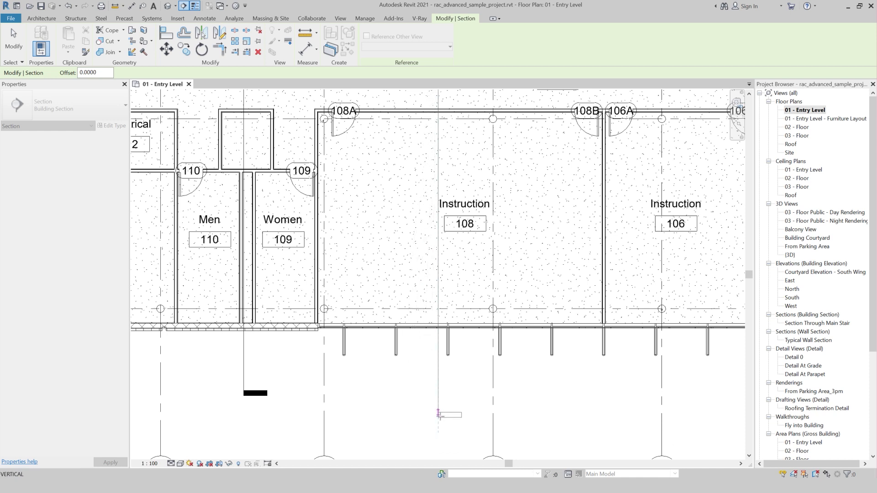
{"action": "scroll", "coordinate": [439, 413], "scroll_direction": "down", "scroll_amount": 2}
{"action": "scroll", "coordinate": [440, 398], "scroll_direction": "down", "scroll_amount": 1}
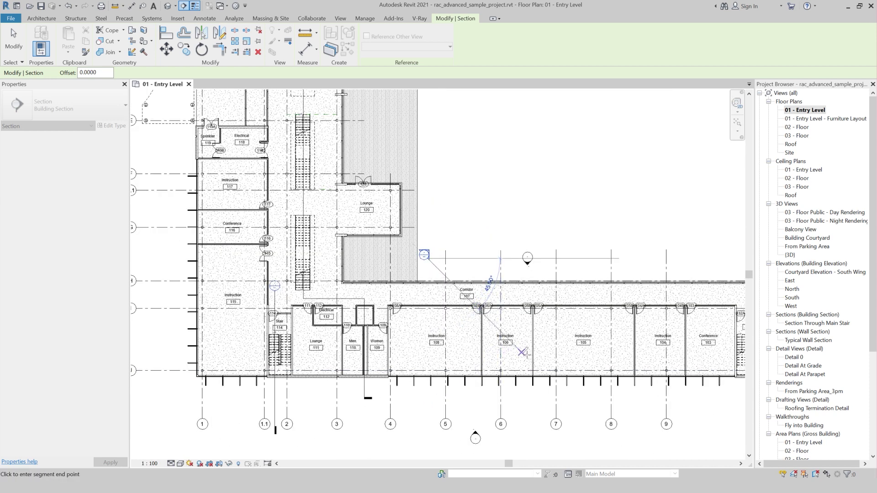
{"action": "scroll", "coordinate": [530, 353], "scroll_direction": "up", "scroll_amount": 2}
{"action": "scroll", "coordinate": [530, 353], "scroll_direction": "down", "scroll_amount": 2}
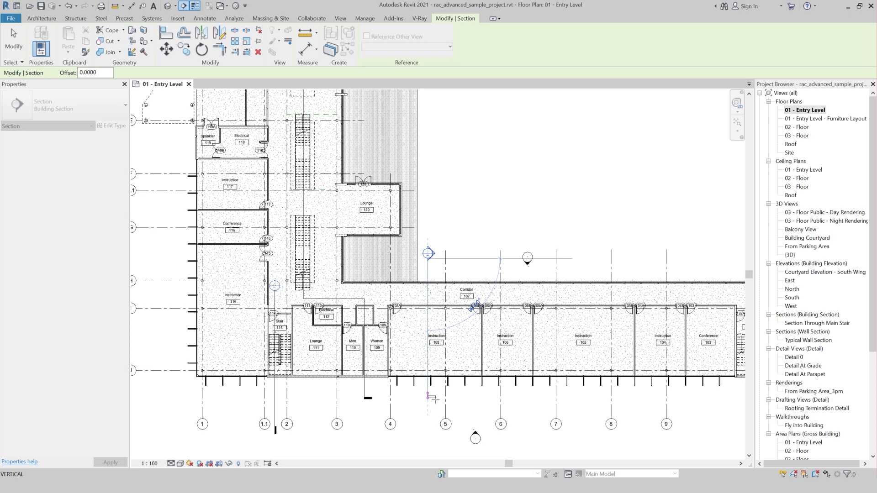
{"action": "left_click", "coordinate": [428, 396]}
{"action": "scroll", "coordinate": [382, 320], "scroll_direction": "down", "scroll_amount": 2}
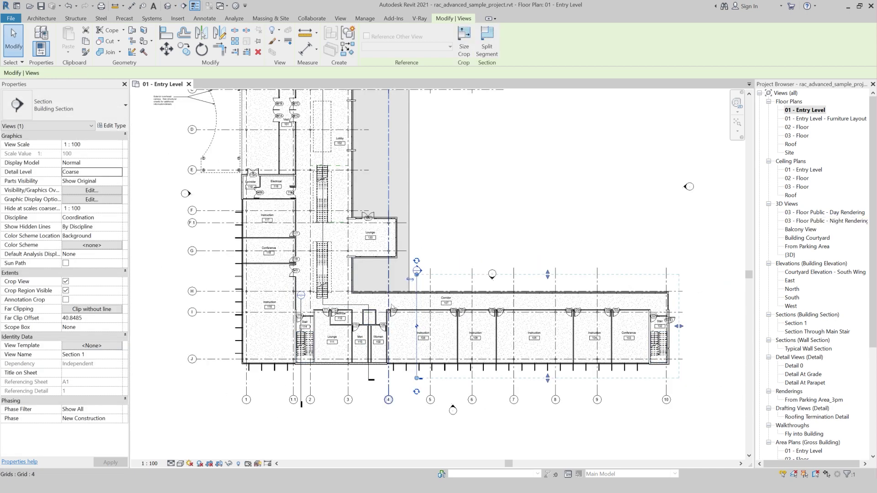
{"action": "scroll", "coordinate": [425, 263], "scroll_direction": "up", "scroll_amount": 3}
{"action": "scroll", "coordinate": [432, 266], "scroll_direction": "up", "scroll_amount": 3}
{"action": "scroll", "coordinate": [436, 270], "scroll_direction": "up", "scroll_amount": 3}
{"action": "scroll", "coordinate": [435, 269], "scroll_direction": "up", "scroll_amount": 2}
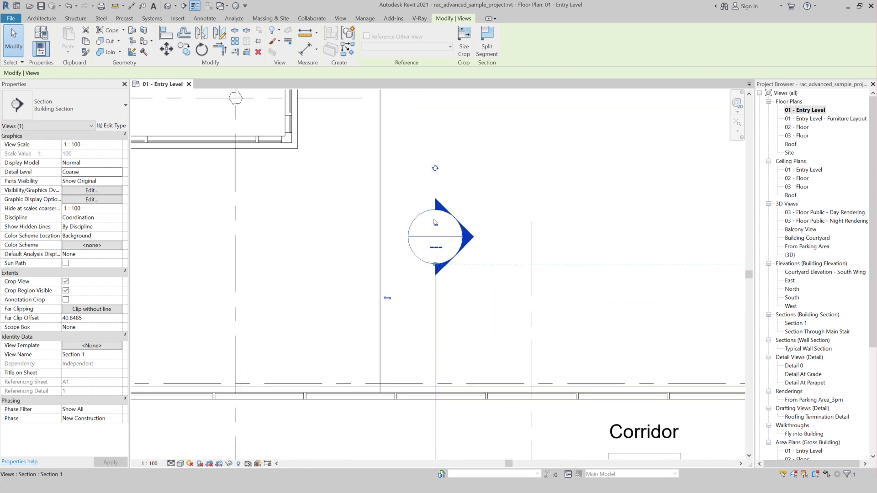
{"action": "scroll", "coordinate": [437, 267], "scroll_direction": "up", "scroll_amount": 2}
{"action": "key", "text": "Escape"}
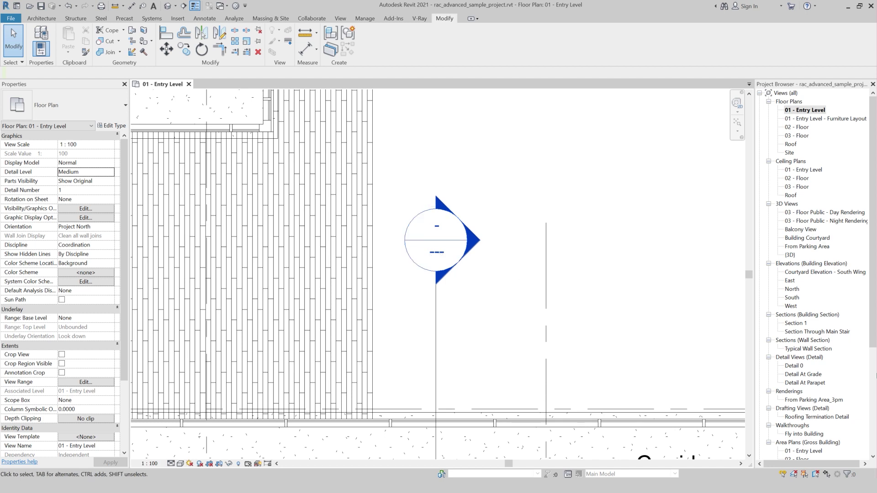
Open the A1 - Floor Plan sheet from the Project Browser.
{"action": "scroll", "coordinate": [785, 213], "scroll_direction": "down", "scroll_amount": 2}
{"action": "scroll", "coordinate": [788, 242], "scroll_direction": "down", "scroll_amount": 2}
{"action": "scroll", "coordinate": [793, 255], "scroll_direction": "down", "scroll_amount": 2}
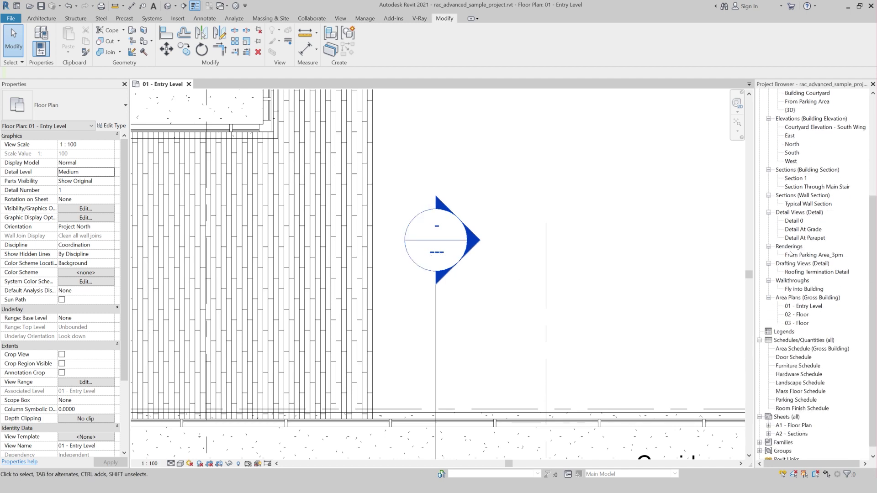
{"action": "double_click", "coordinate": [786, 417]}
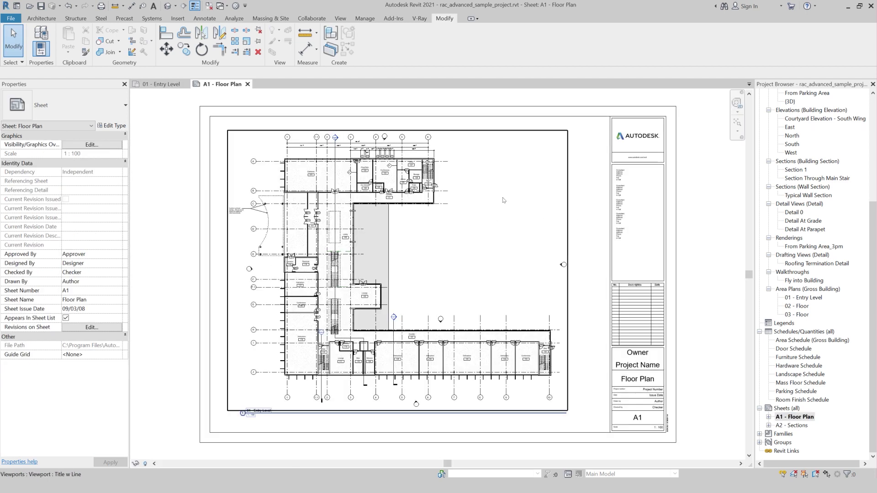
Drag Section 1 onto sheet A1 - Floor Plan beside the plan, then return to 01 - Entry Level.
{"action": "left_click", "coordinate": [797, 170]}
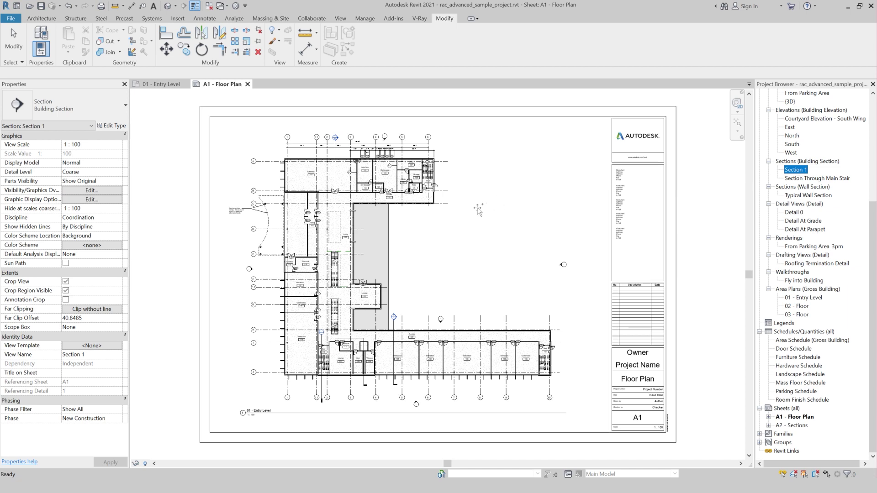
{"action": "left_click_drag", "start_coordinate": [507, 196], "coordinate": [518, 194]}
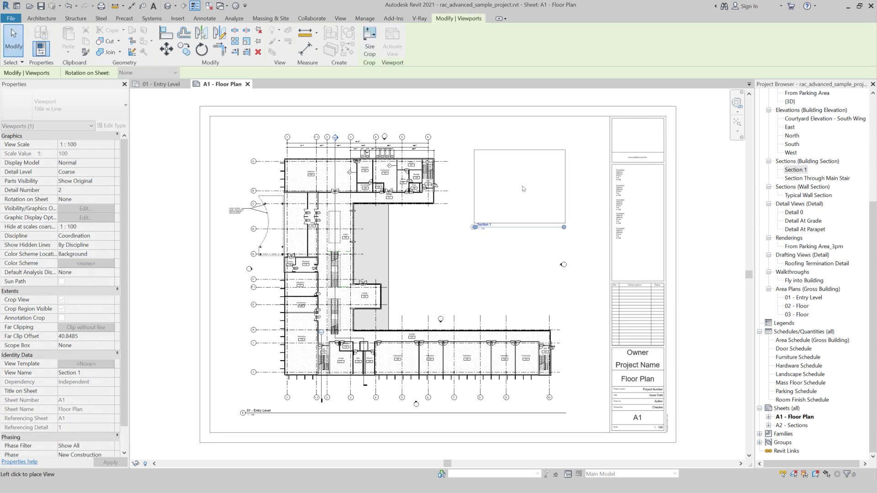
{"action": "left_click", "coordinate": [528, 189]}
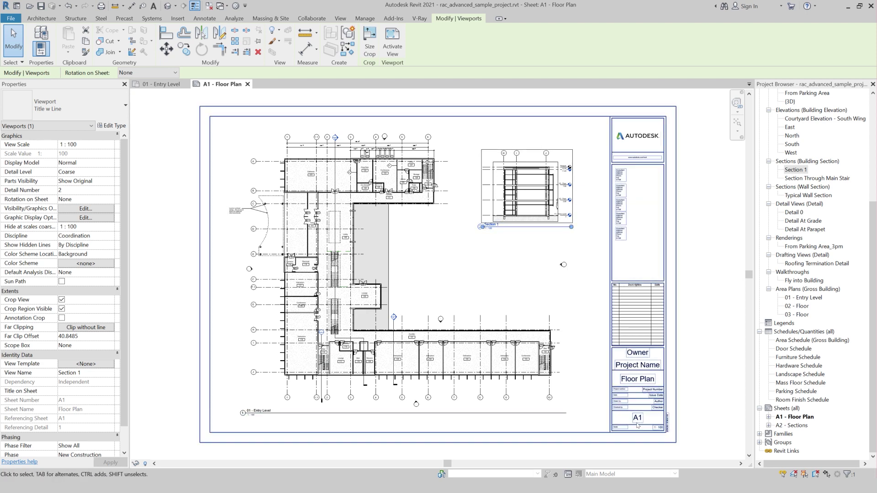
{"action": "left_click", "coordinate": [162, 84]}
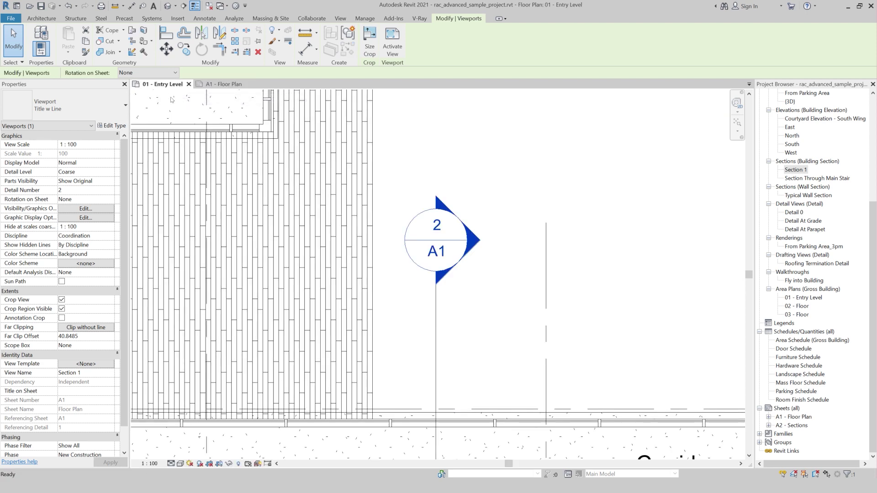
Find Section 1 in the Project Browser, open the view briefly and close it again.
{"action": "scroll", "coordinate": [447, 184], "scroll_direction": "down", "scroll_amount": 3}
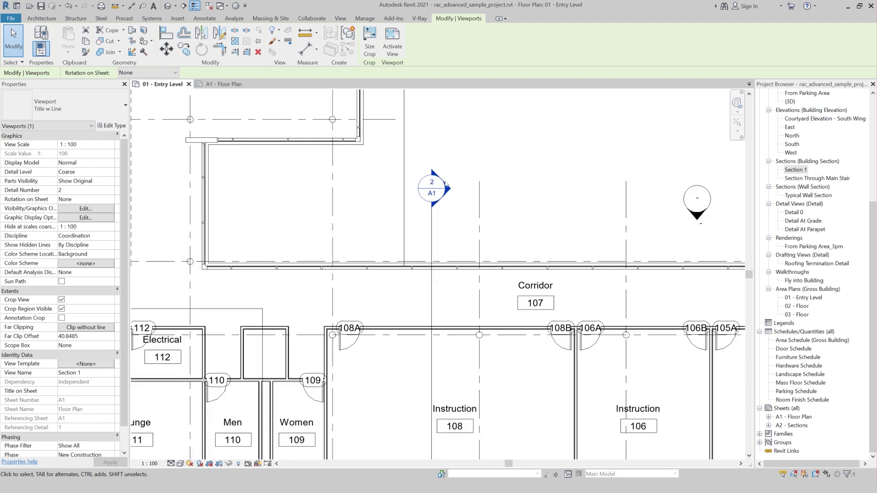
{"action": "scroll", "coordinate": [430, 159], "scroll_direction": "down", "scroll_amount": 2}
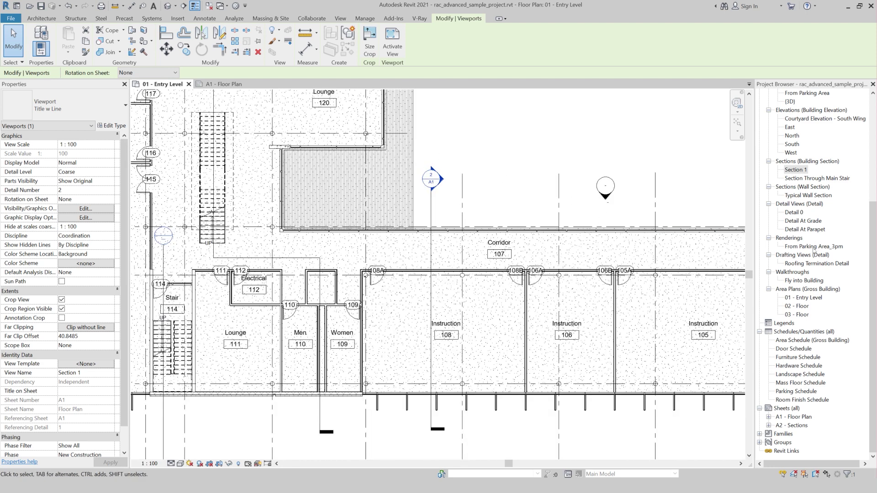
{"action": "scroll", "coordinate": [813, 265], "scroll_direction": "up", "scroll_amount": 2}
{"action": "scroll", "coordinate": [811, 284], "scroll_direction": "up", "scroll_amount": 2}
{"action": "scroll", "coordinate": [809, 306], "scroll_direction": "up", "scroll_amount": 2}
{"action": "scroll", "coordinate": [807, 325], "scroll_direction": "up", "scroll_amount": 2}
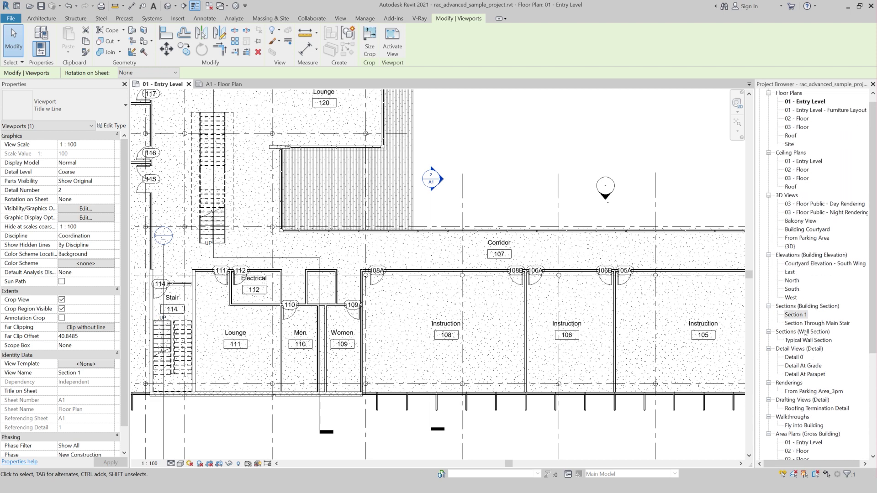
{"action": "left_click", "coordinate": [796, 315]}
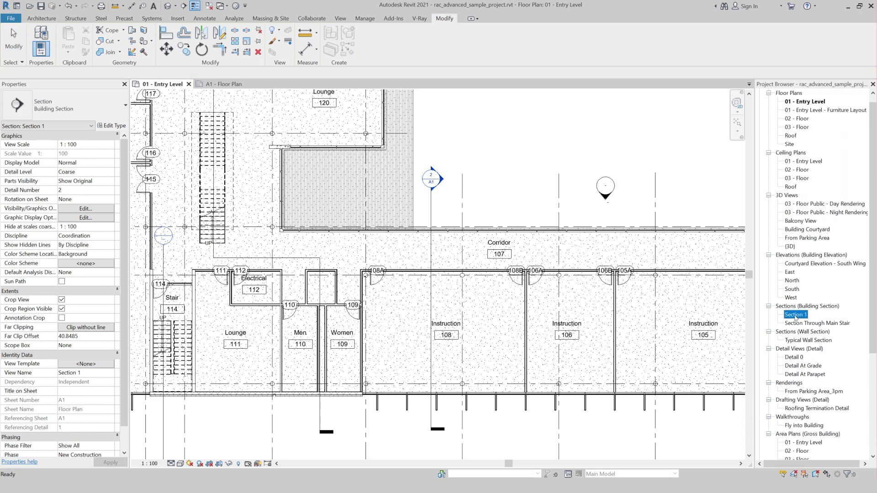
{"action": "double_click", "coordinate": [796, 316]}
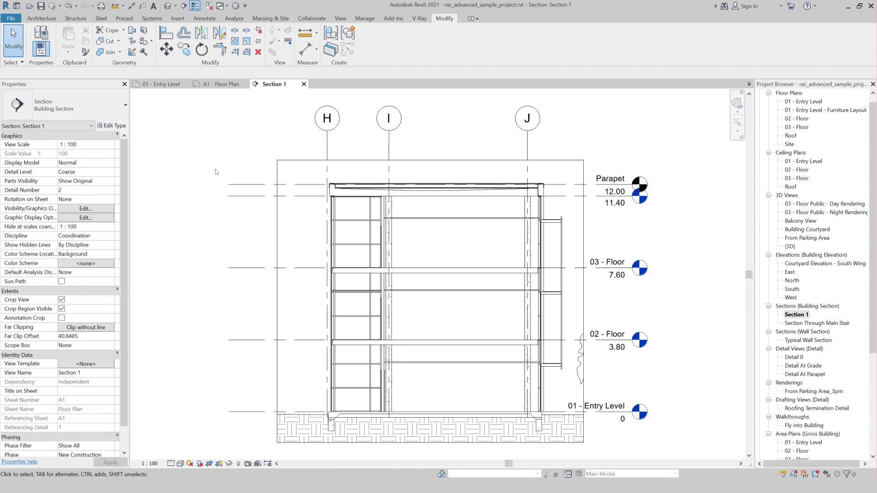
{"action": "left_click", "coordinate": [304, 84]}
{"action": "left_click", "coordinate": [806, 316]}
Begin renaming Section 1 from the A1 - Floor Plan sheet's view list.
{"action": "left_click", "coordinate": [806, 316]}
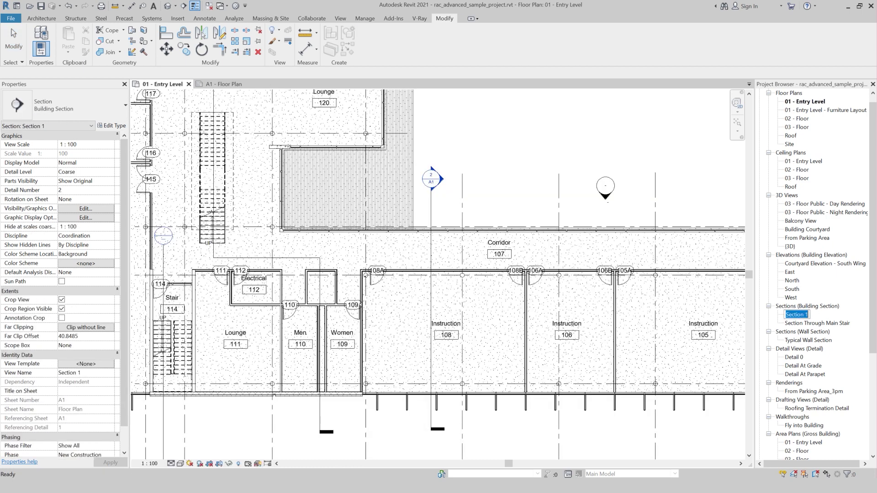
{"action": "key", "text": "Escape"}
{"action": "left_click", "coordinate": [806, 315]}
{"action": "right_click", "coordinate": [804, 315]}
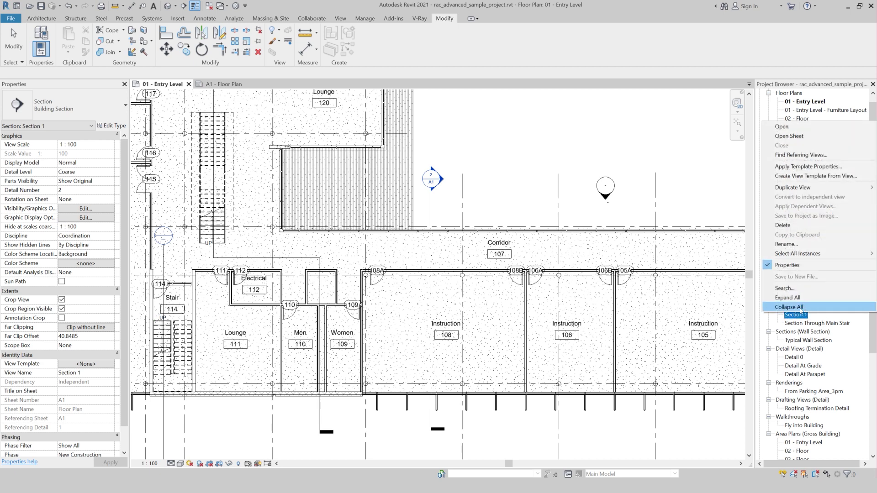
{"action": "left_click", "coordinate": [786, 244]}
{"action": "key", "text": "Return"}
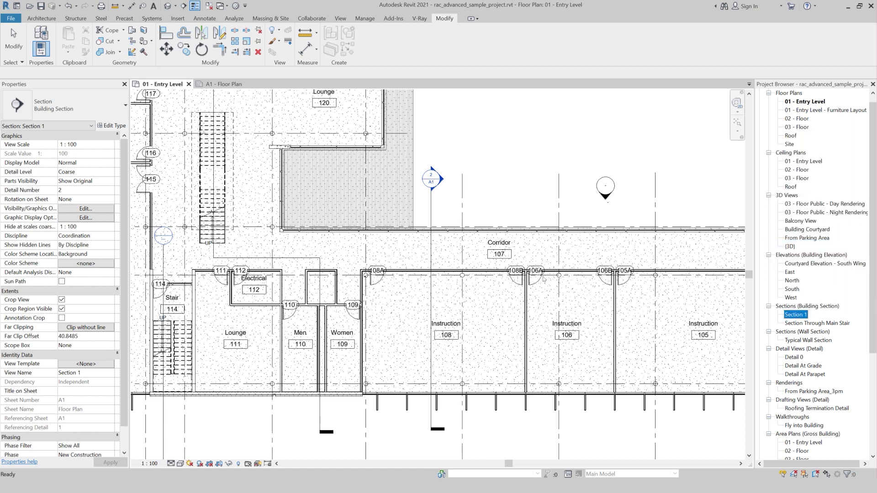
{"action": "scroll", "coordinate": [788, 394], "scroll_direction": "down", "scroll_amount": 6}
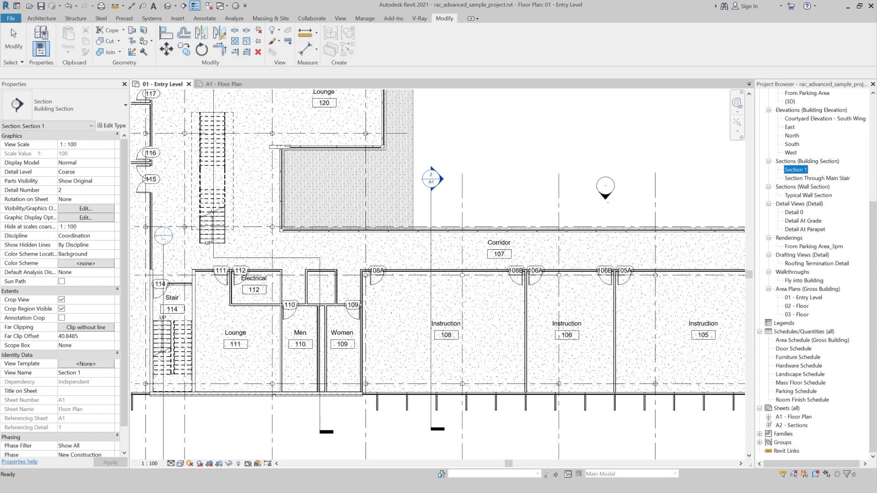
{"action": "left_click", "coordinate": [769, 417]}
{"action": "right_click", "coordinate": [812, 434]}
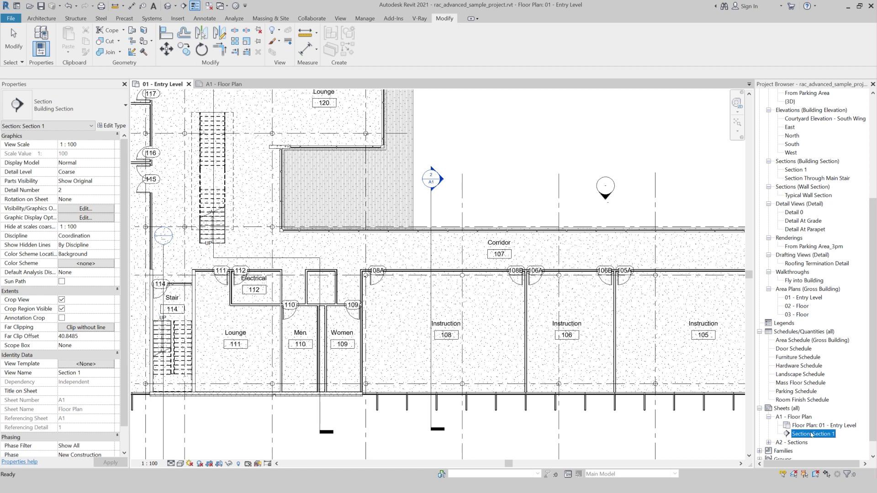
{"action": "left_click", "coordinate": [801, 364]}
Cancel the rename and cycle Section 1's head style back to the arrow.
{"action": "left_click", "coordinate": [506, 155]}
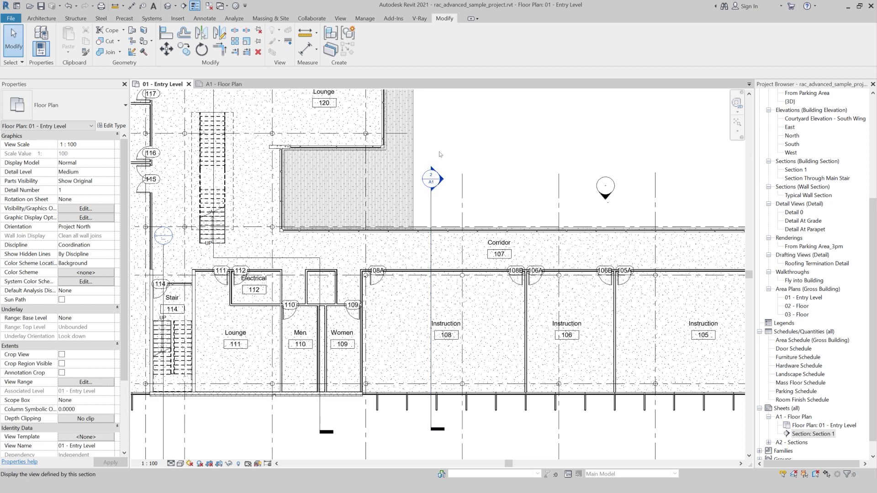
{"action": "left_click", "coordinate": [432, 181]}
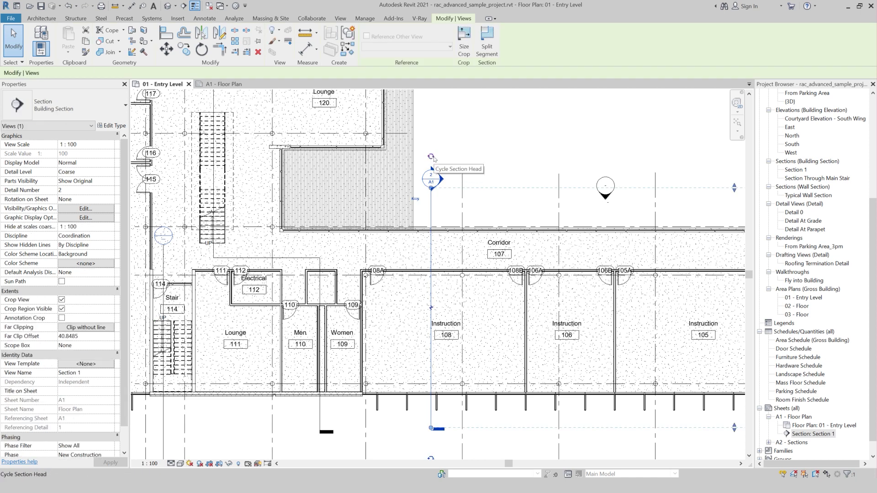
{"action": "left_click", "coordinate": [432, 156]}
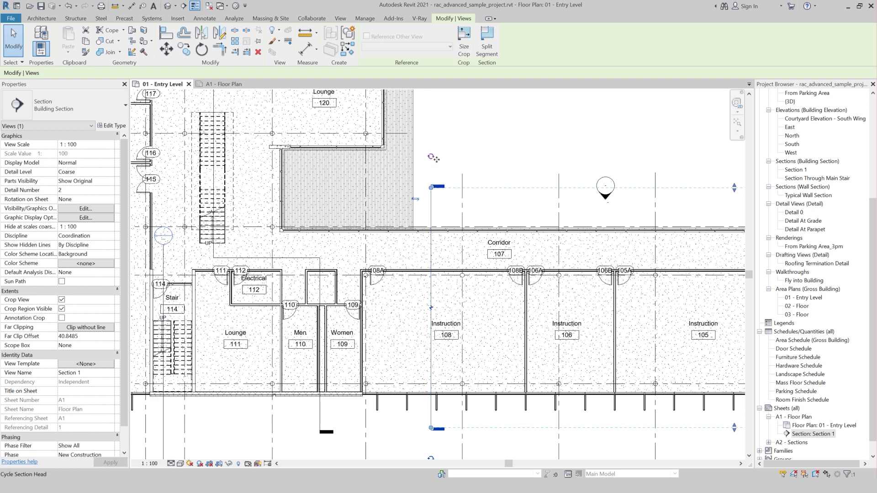
{"action": "left_click", "coordinate": [434, 160]}
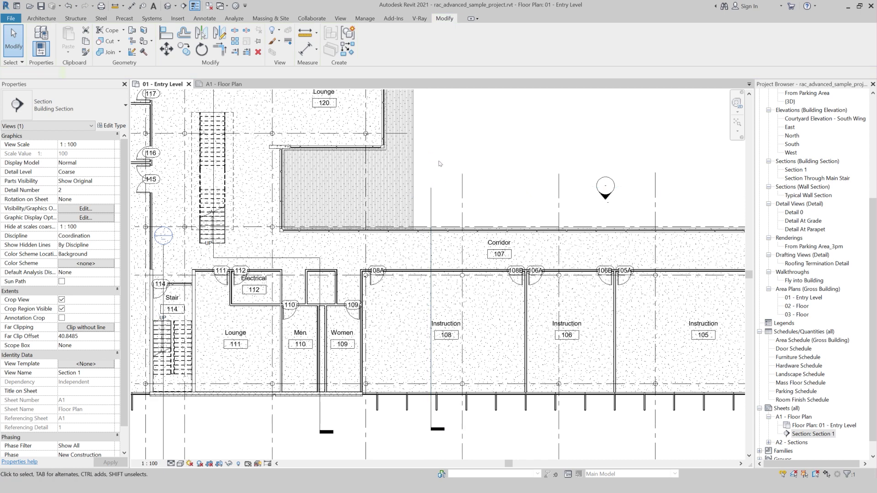
{"action": "left_click", "coordinate": [431, 188]}
{"action": "left_click", "coordinate": [432, 157]}
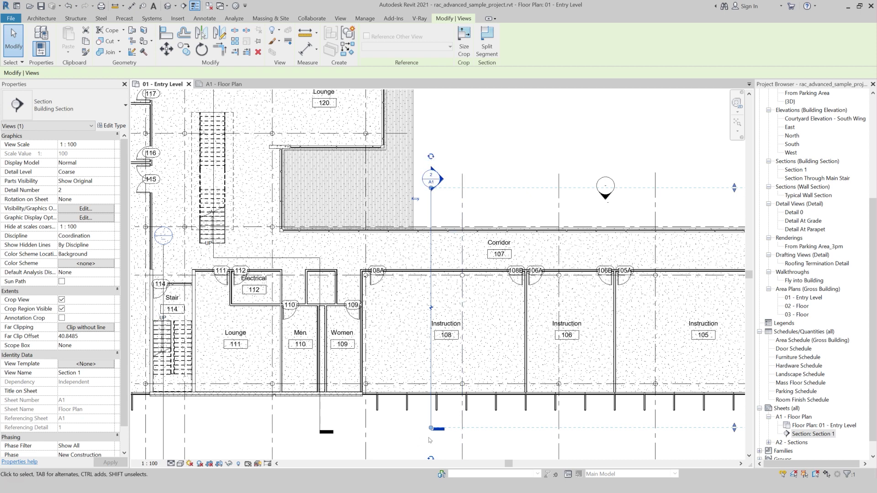
Cycle the section tail style, reselect Section 1 and open Building Section type properties.
{"action": "scroll", "coordinate": [429, 440], "scroll_direction": "up", "scroll_amount": 1}
{"action": "scroll", "coordinate": [427, 422], "scroll_direction": "down", "scroll_amount": 1}
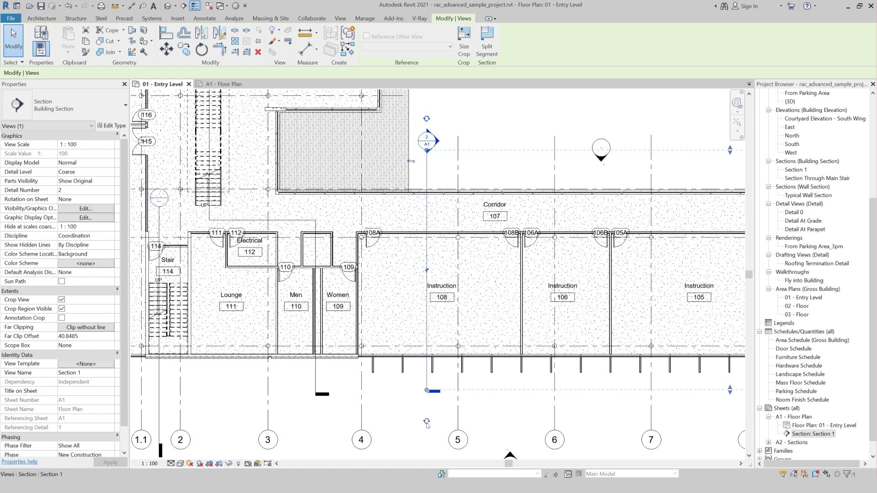
{"action": "left_click", "coordinate": [427, 422]}
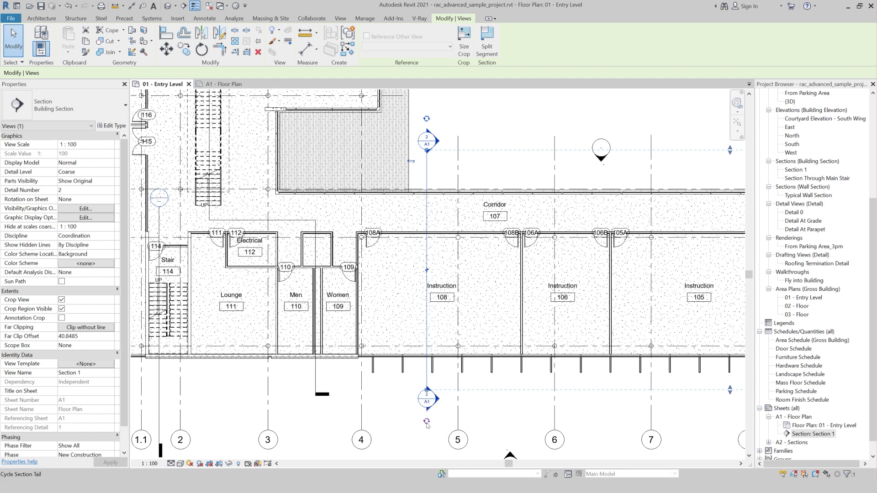
{"action": "left_click", "coordinate": [396, 414]}
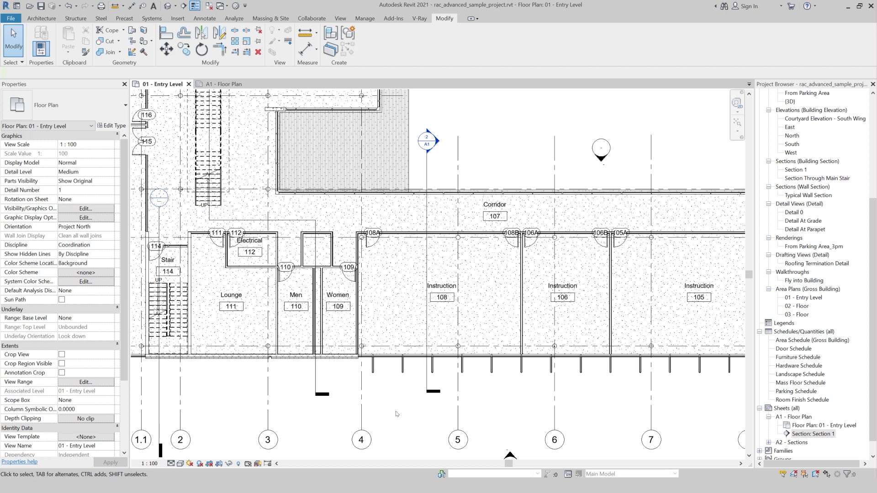
{"action": "left_click", "coordinate": [427, 142]}
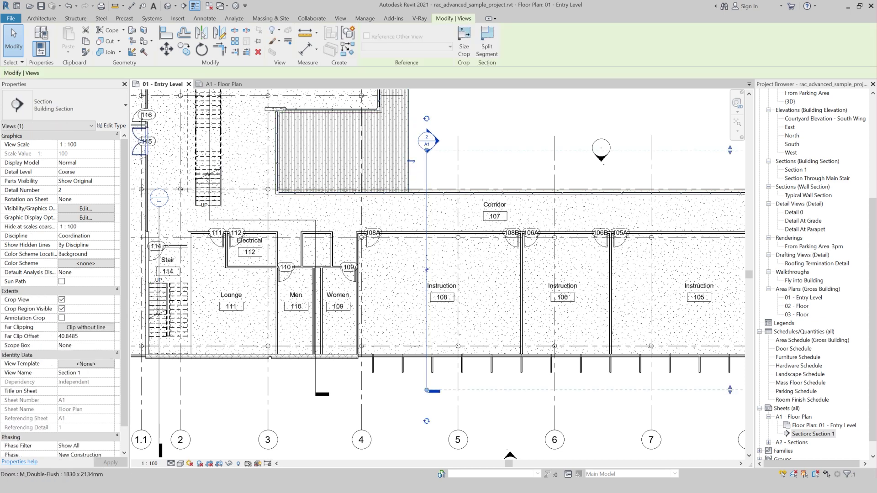
{"action": "left_click", "coordinate": [112, 125]}
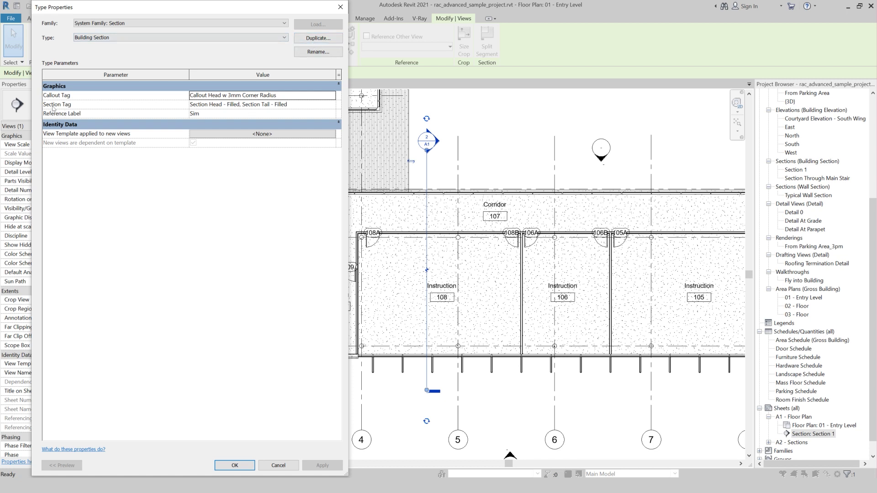
Open the Section Tag type settings from the section's Type Properties.
{"action": "left_click", "coordinate": [333, 108]}
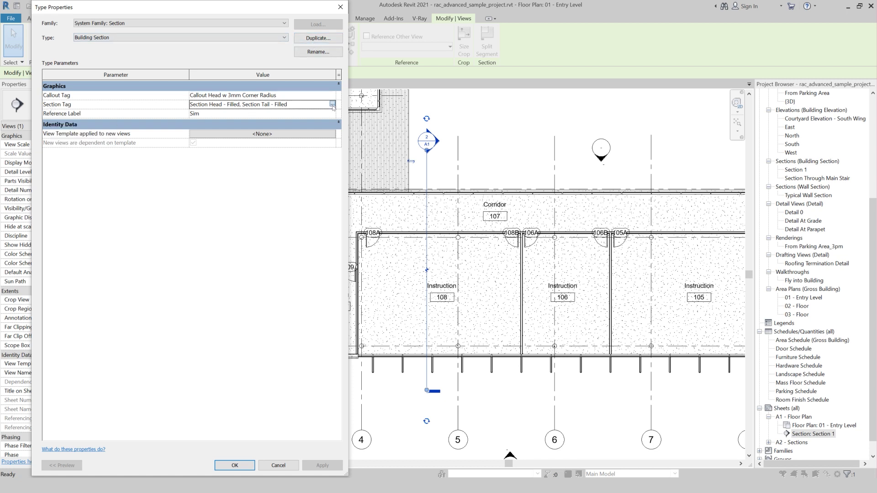
{"action": "left_click", "coordinate": [333, 104]}
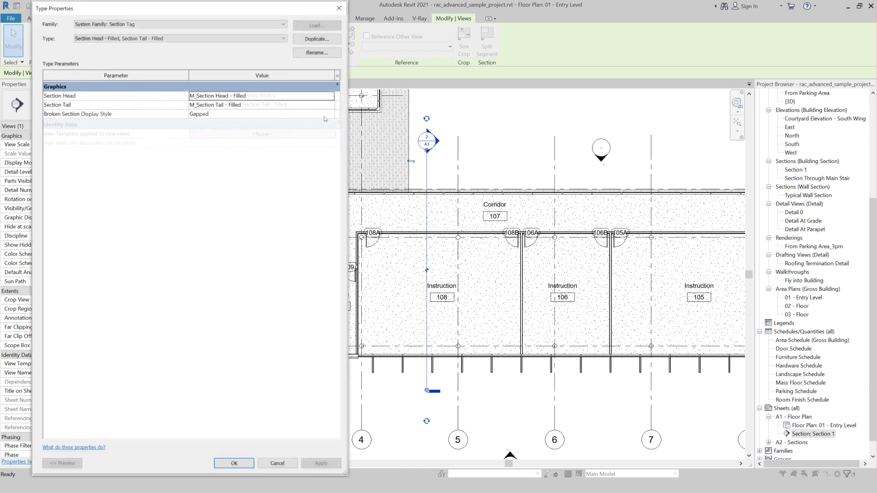
{"action": "left_click", "coordinate": [340, 7]}
{"action": "left_click", "coordinate": [280, 114]}
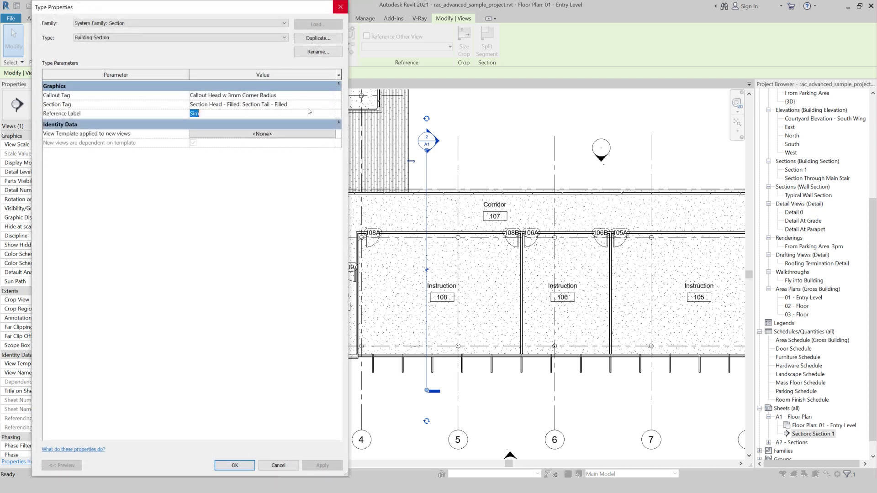
{"action": "left_click", "coordinate": [333, 107]}
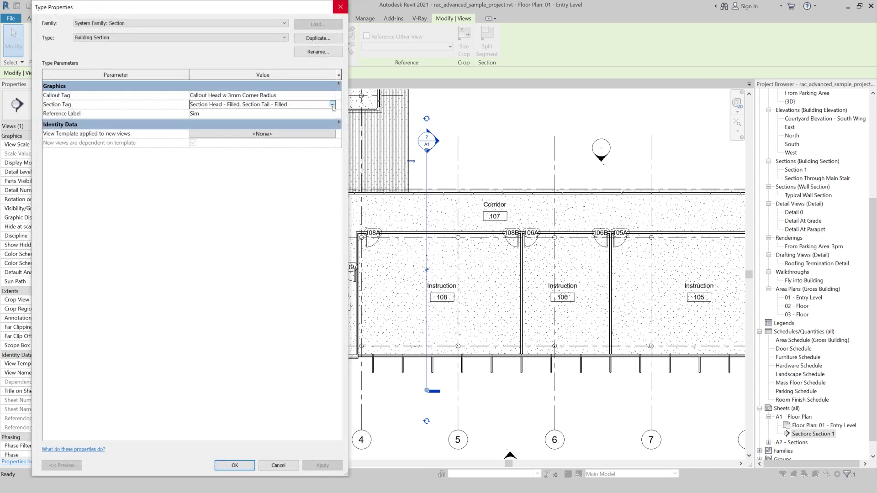
{"action": "left_click", "coordinate": [333, 105]}
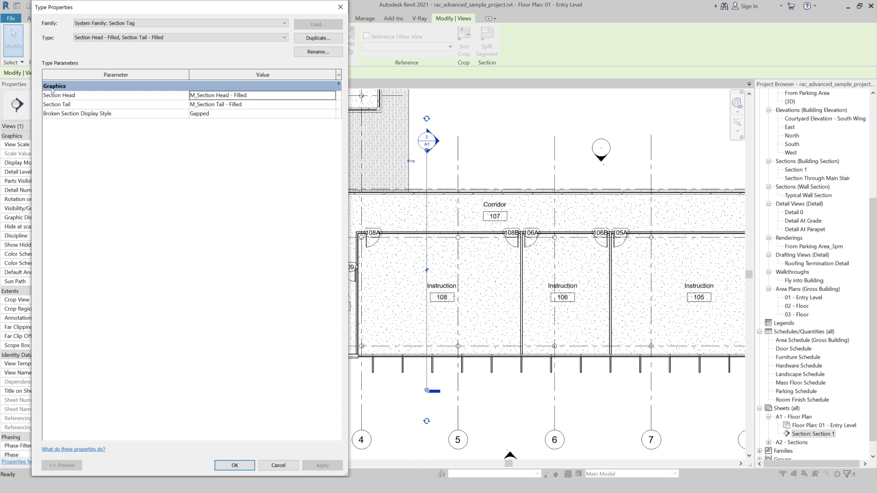
Preview tags with M_Section Head - Open and M_Section Tail - Filled Horizontal, applied.
{"action": "left_click", "coordinate": [332, 96]}
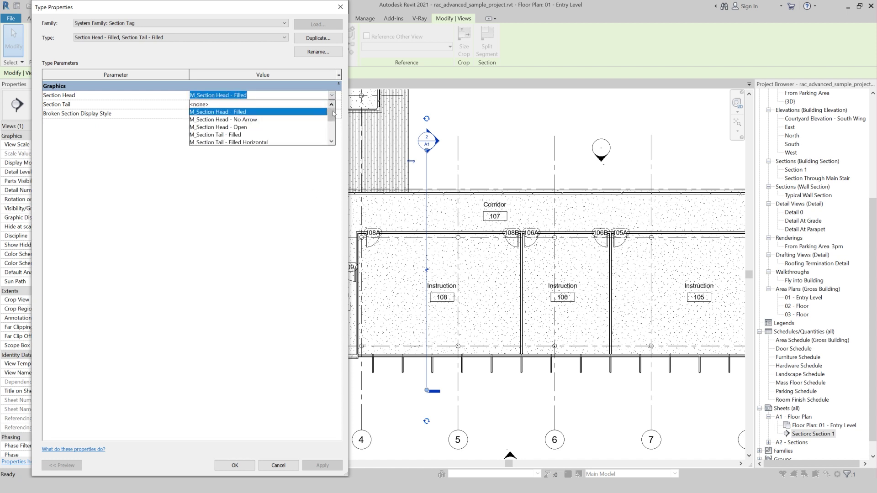
{"action": "mouse_move", "coordinate": [333, 116]}
{"action": "left_mouse_down"}
{"action": "mouse_move", "coordinate": [332, 125]}
{"action": "mouse_move", "coordinate": [334, 114]}
{"action": "left_mouse_up"}
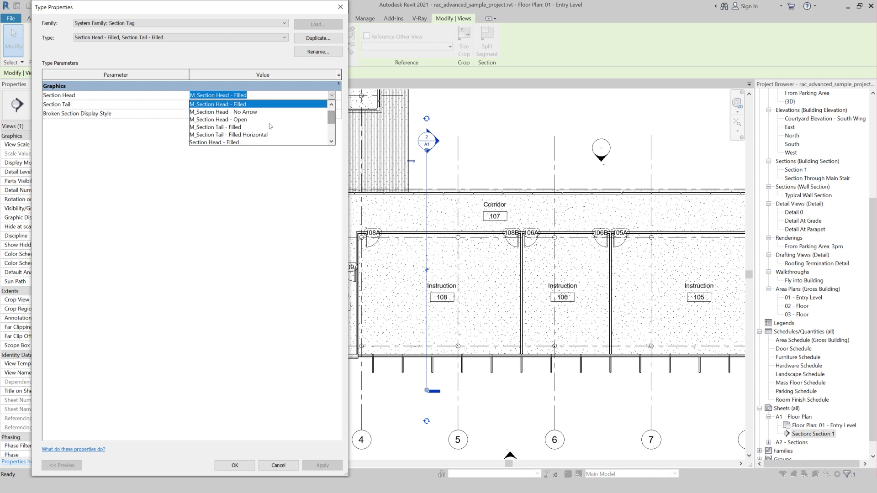
{"action": "left_click", "coordinate": [246, 119]}
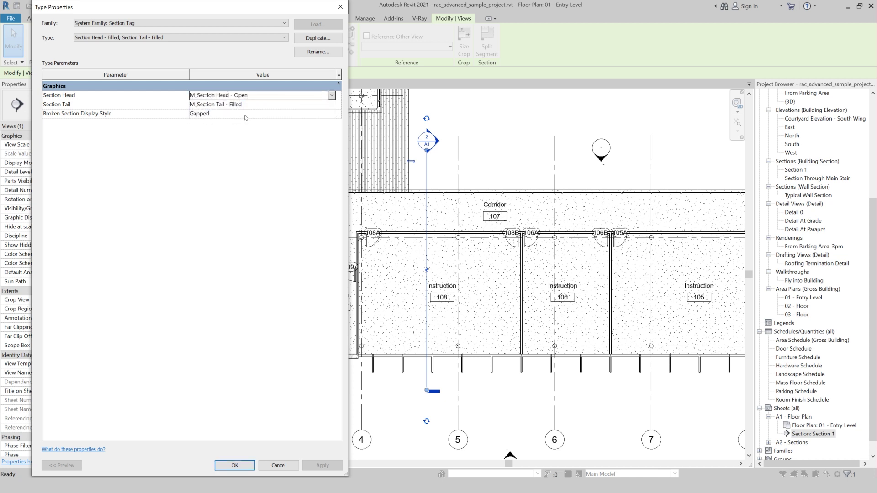
{"action": "left_click", "coordinate": [332, 105]}
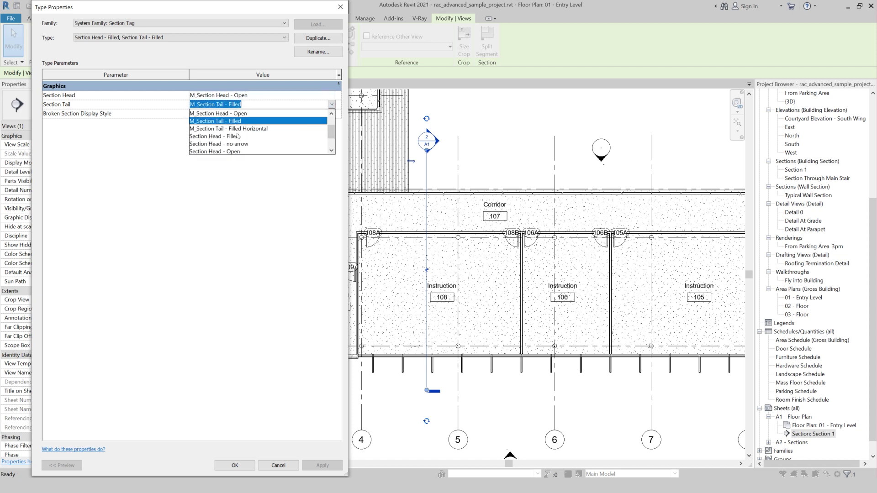
{"action": "left_click", "coordinate": [235, 151]}
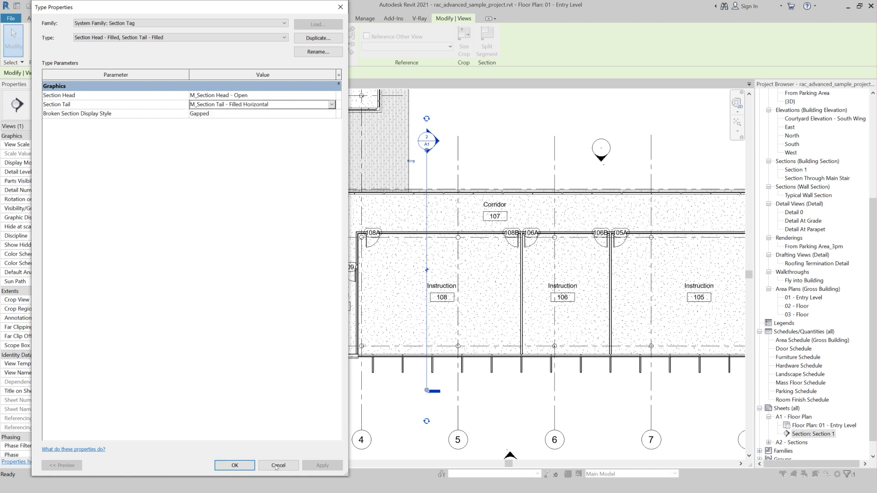
{"action": "left_click", "coordinate": [235, 466]}
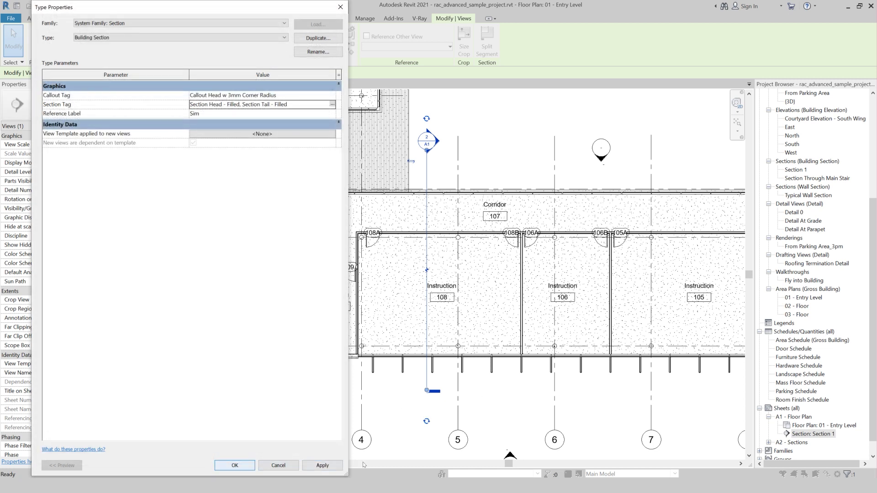
{"action": "left_click", "coordinate": [328, 468]}
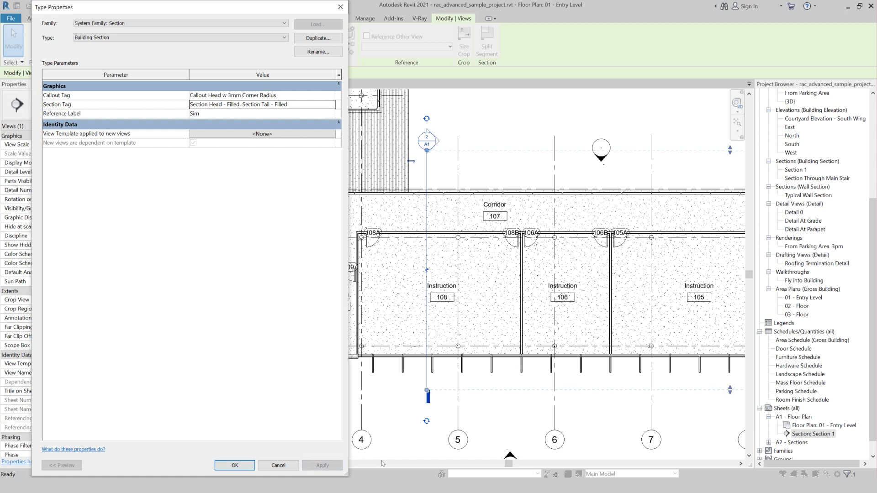
Restore M_Section Head - Filled and M_Section Tail - Filled and confirm both dialogs.
{"action": "left_click", "coordinate": [331, 104]}
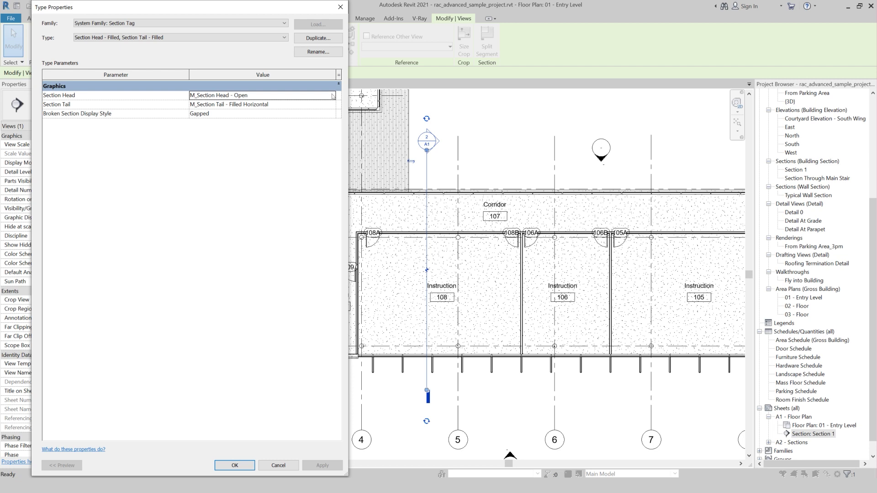
{"action": "left_click", "coordinate": [332, 95]}
{"action": "left_click", "coordinate": [311, 111]}
{"action": "left_click", "coordinate": [333, 106]}
{"action": "left_click", "coordinate": [228, 136]}
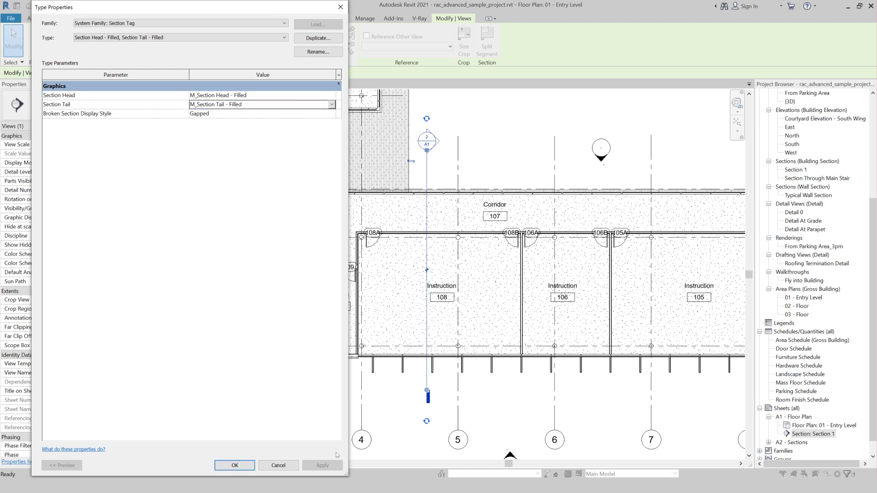
{"action": "left_click", "coordinate": [331, 105]}
{"action": "left_click", "coordinate": [235, 144]}
{"action": "left_click", "coordinate": [245, 465]}
{"action": "left_click", "coordinate": [245, 466]}
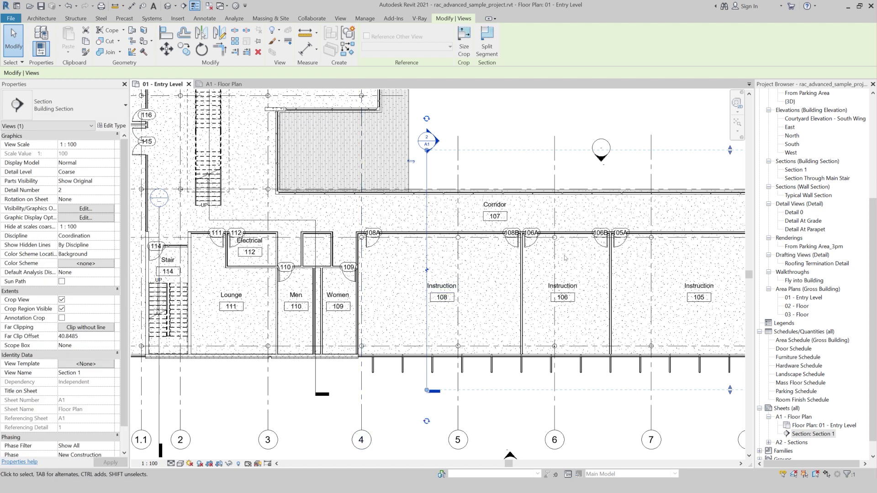
{"action": "left_click", "coordinate": [493, 146]}
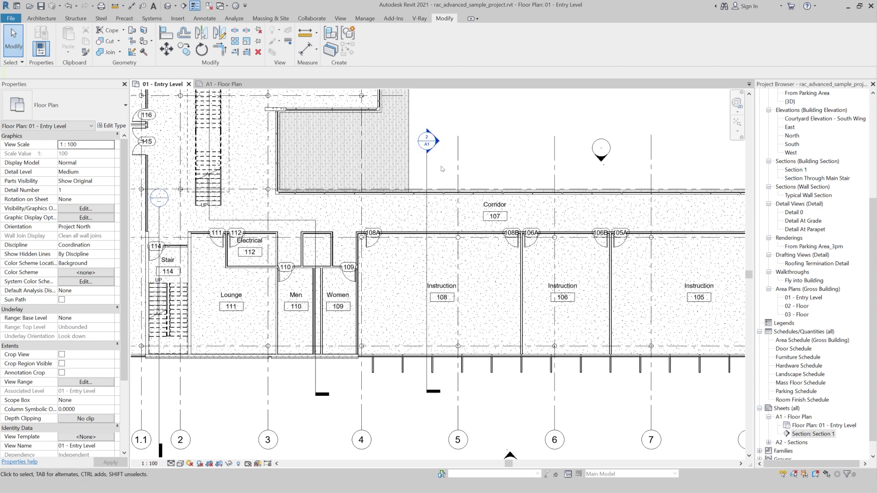
{"action": "double_click", "coordinate": [427, 140]}
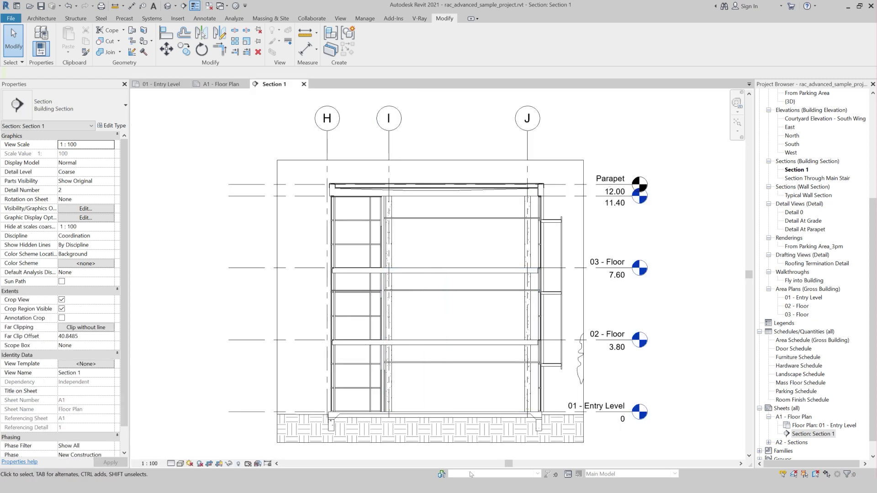
{"action": "left_click", "coordinate": [304, 84]}
{"action": "left_click", "coordinate": [430, 165]}
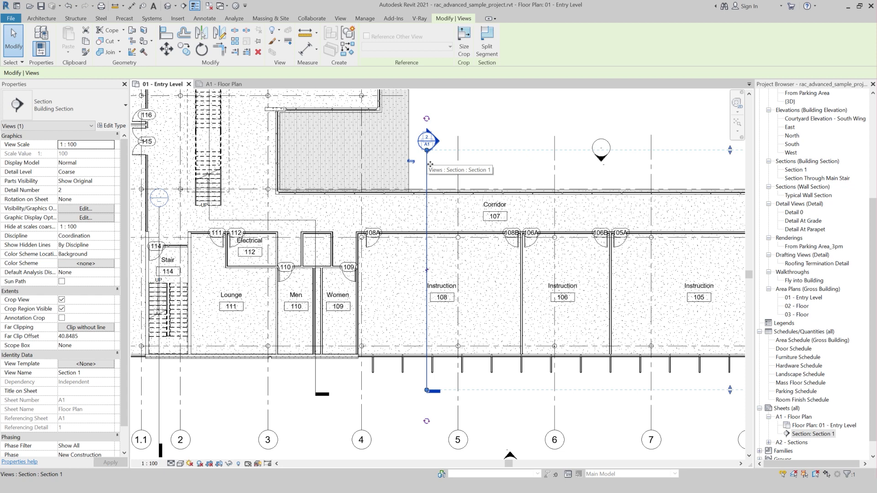
{"action": "right_click", "coordinate": [430, 165]}
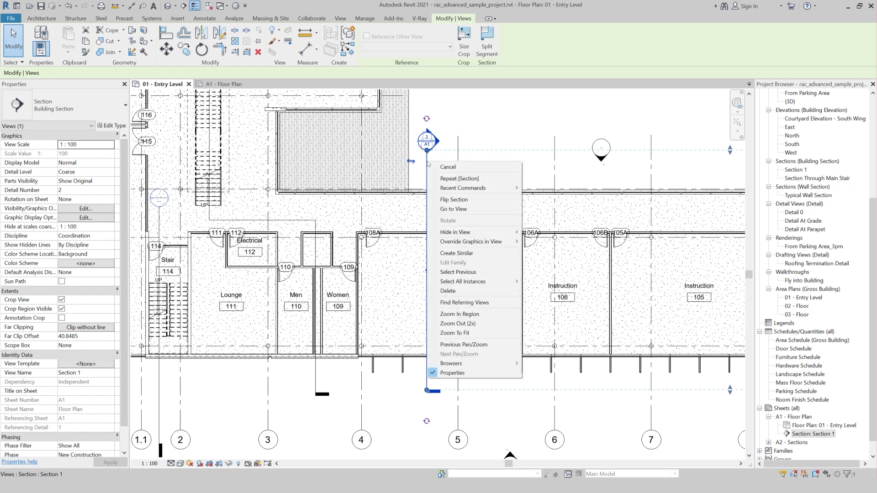
{"action": "left_click", "coordinate": [448, 212]}
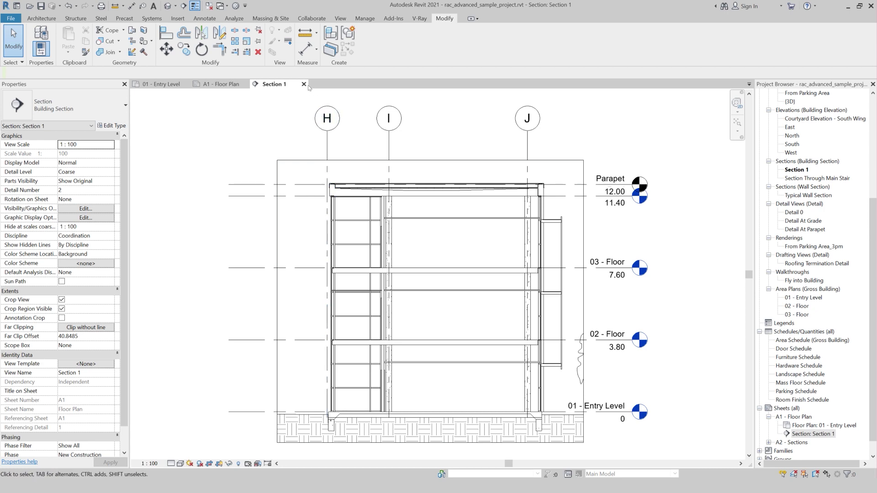
{"action": "left_click", "coordinate": [304, 85]}
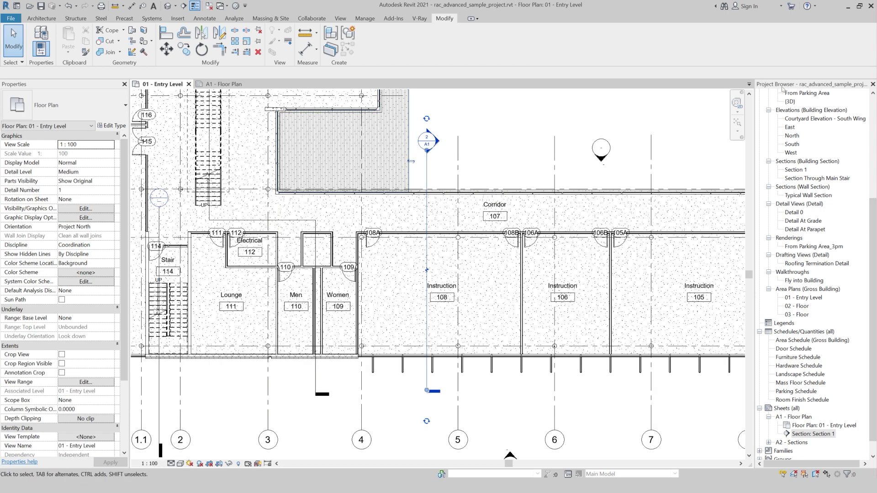
{"action": "scroll", "coordinate": [795, 160], "scroll_direction": "up", "scroll_amount": 1}
{"action": "scroll", "coordinate": [799, 201], "scroll_direction": "up", "scroll_amount": 1}
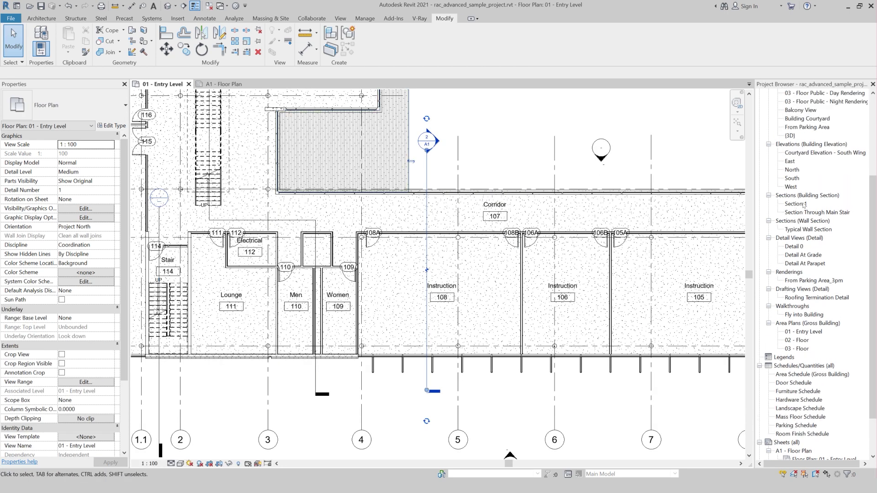
{"action": "double_click", "coordinate": [797, 204]}
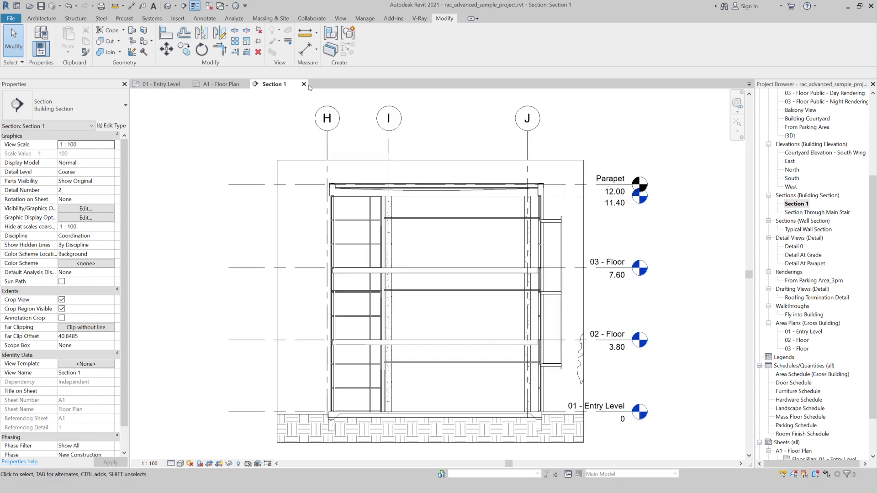
{"action": "left_click", "coordinate": [304, 84]}
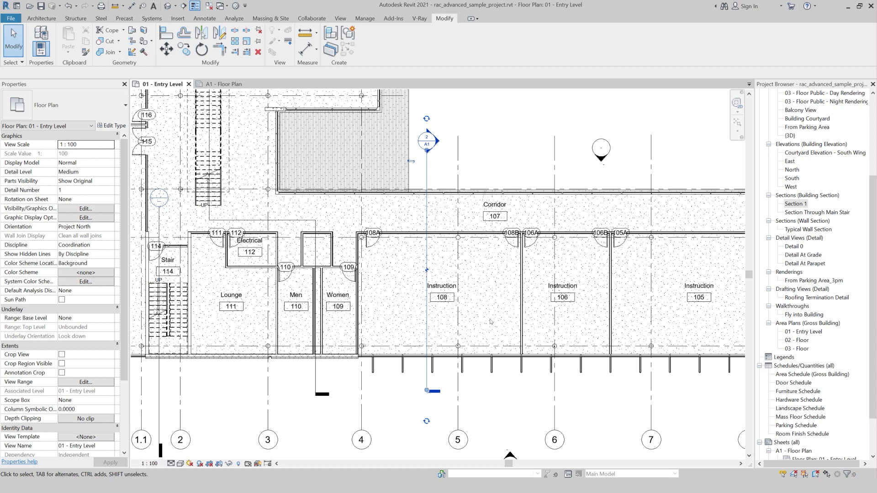
{"action": "scroll", "coordinate": [417, 208], "scroll_direction": "down", "scroll_amount": 1}
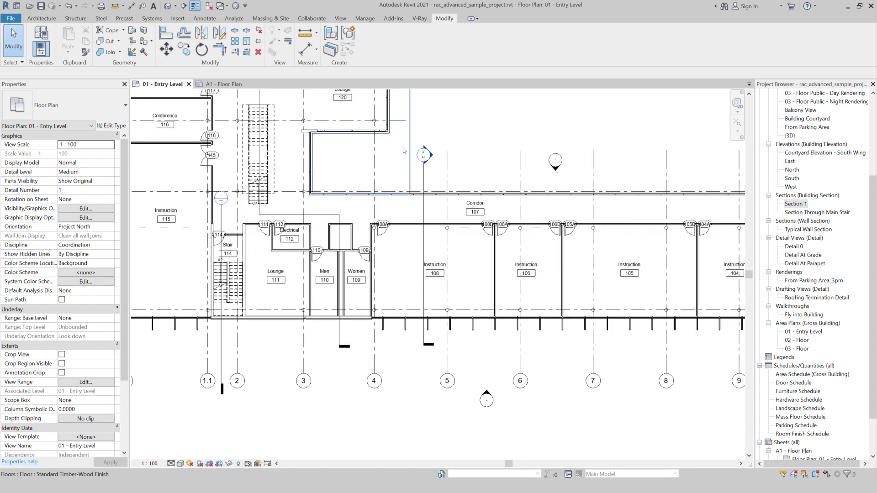
{"action": "left_click", "coordinate": [422, 174]}
{"action": "scroll", "coordinate": [180, 266], "scroll_direction": "down", "scroll_amount": 1}
{"action": "scroll", "coordinate": [180, 267], "scroll_direction": "down", "scroll_amount": 1}
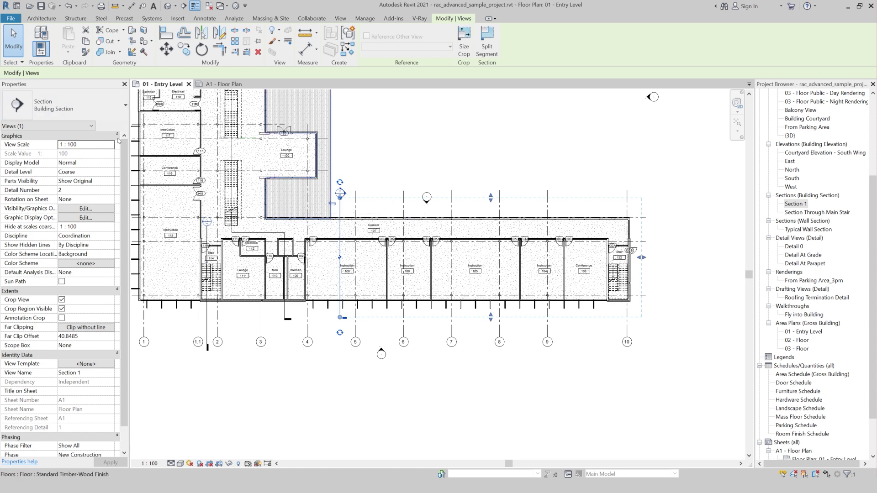
{"action": "left_click", "coordinate": [333, 204]}
{"action": "scroll", "coordinate": [331, 205], "scroll_direction": "up", "scroll_amount": 2}
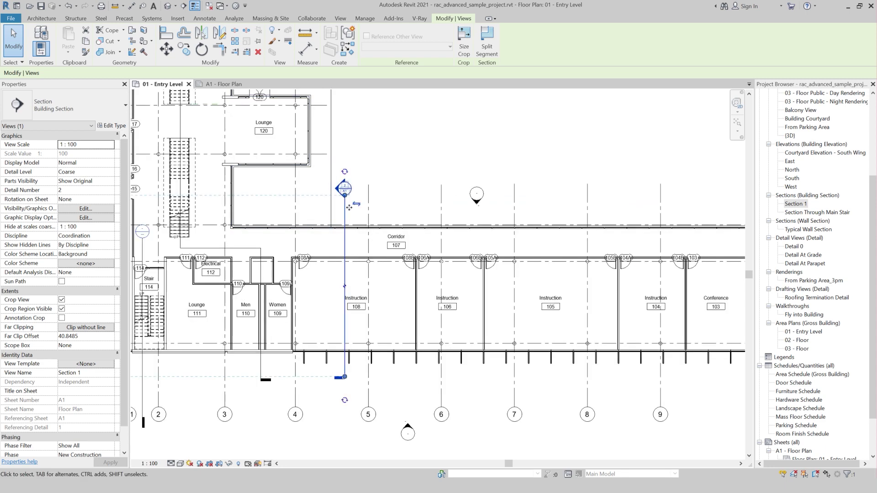
{"action": "scroll", "coordinate": [357, 207], "scroll_direction": "up", "scroll_amount": 2}
{"action": "left_click", "coordinate": [352, 195]}
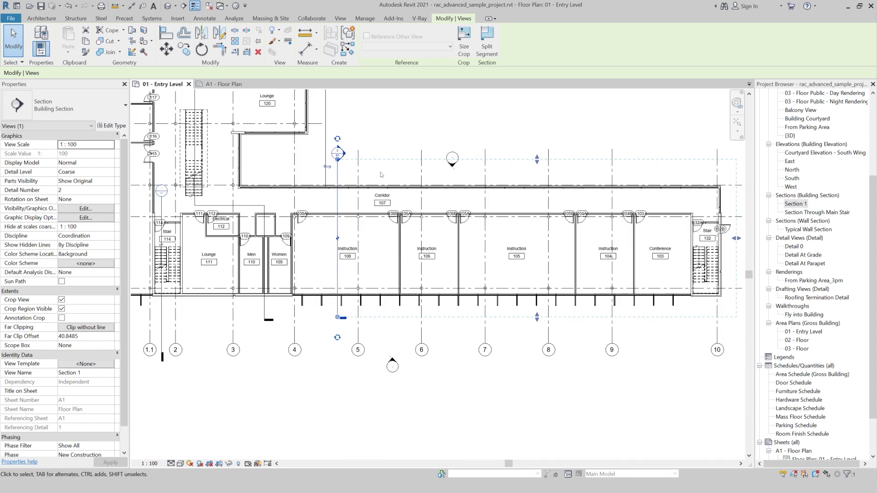
{"action": "scroll", "coordinate": [454, 247], "scroll_direction": "down", "scroll_amount": 3}
{"action": "scroll", "coordinate": [454, 248], "scroll_direction": "down", "scroll_amount": 2}
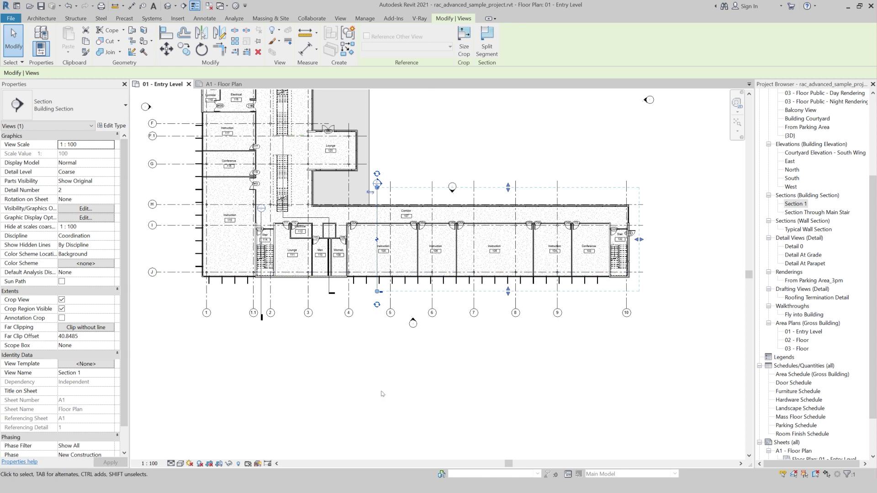
{"action": "key", "text": "Delete"}
{"action": "key", "text": "Return"}
Draw a vertical building section through the stair by the lobby.
{"action": "scroll", "coordinate": [296, 131], "scroll_direction": "up", "scroll_amount": 1}
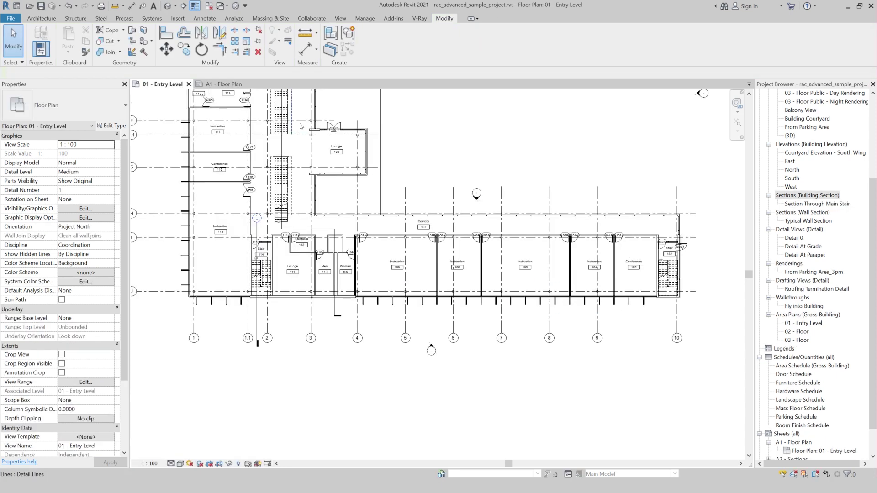
{"action": "middle_click_drag", "start_coordinate": [297, 131], "coordinate": [311, 272]}
{"action": "scroll", "coordinate": [312, 272], "scroll_direction": "up", "scroll_amount": 1}
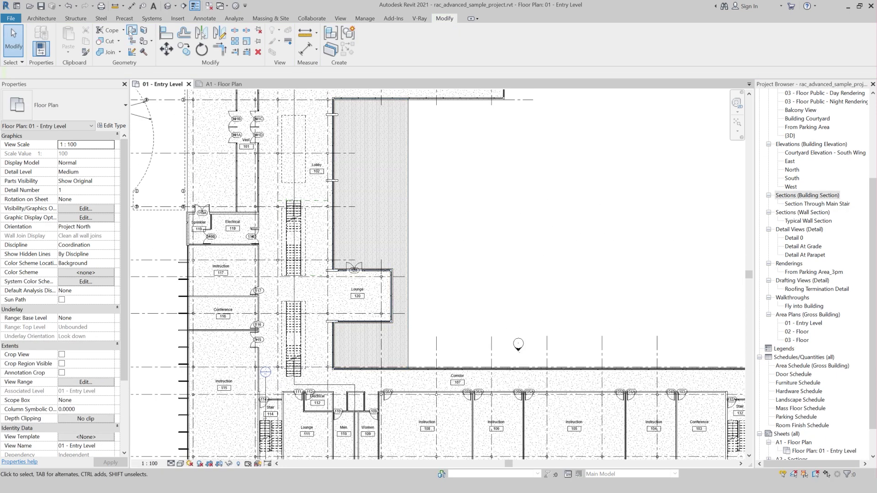
{"action": "left_click", "coordinate": [183, 6]}
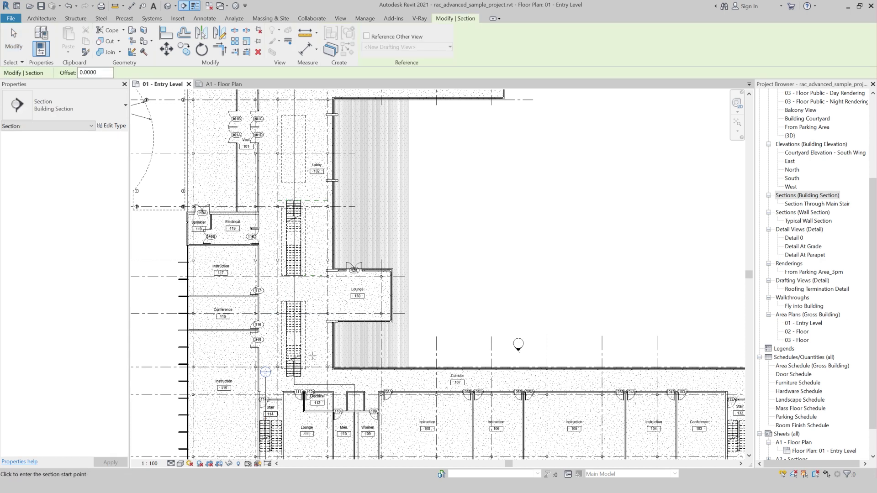
{"action": "left_click", "coordinate": [312, 355]}
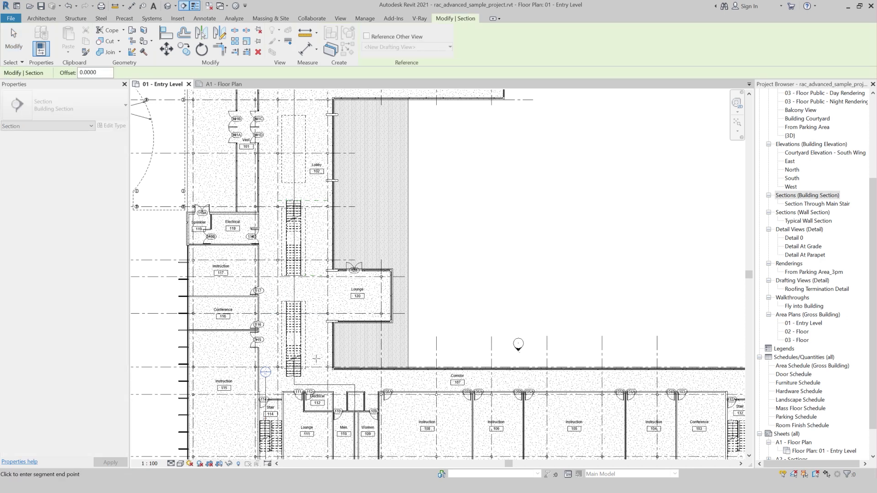
{"action": "left_click", "coordinate": [313, 196]}
{"action": "key", "text": "Escape"}
{"action": "key", "text": "Escape"}
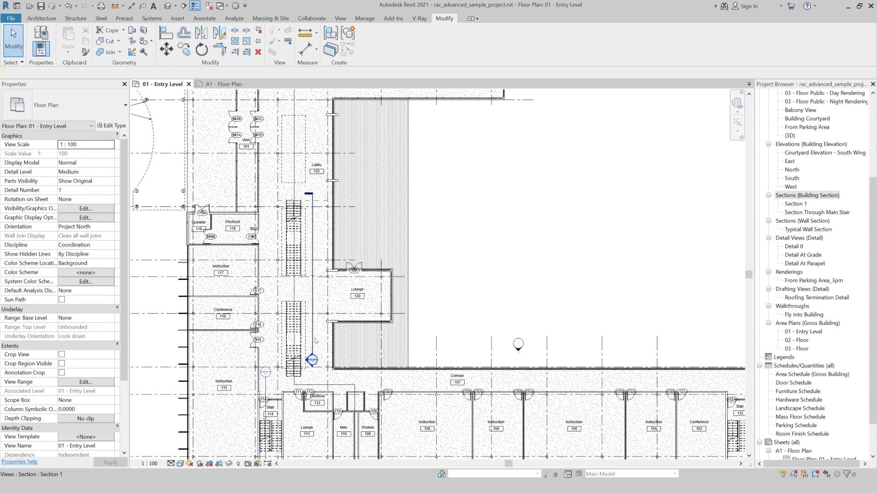
Select that newly drawn section and delete it.
{"action": "left_click", "coordinate": [314, 340]}
{"action": "scroll", "coordinate": [440, 260], "scroll_direction": "down", "scroll_amount": 2}
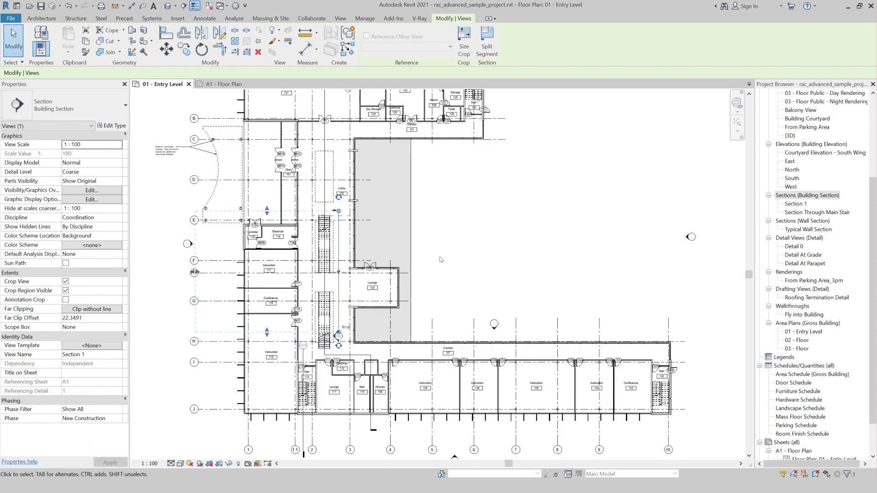
{"action": "scroll", "coordinate": [440, 260], "scroll_direction": "down", "scroll_amount": 2}
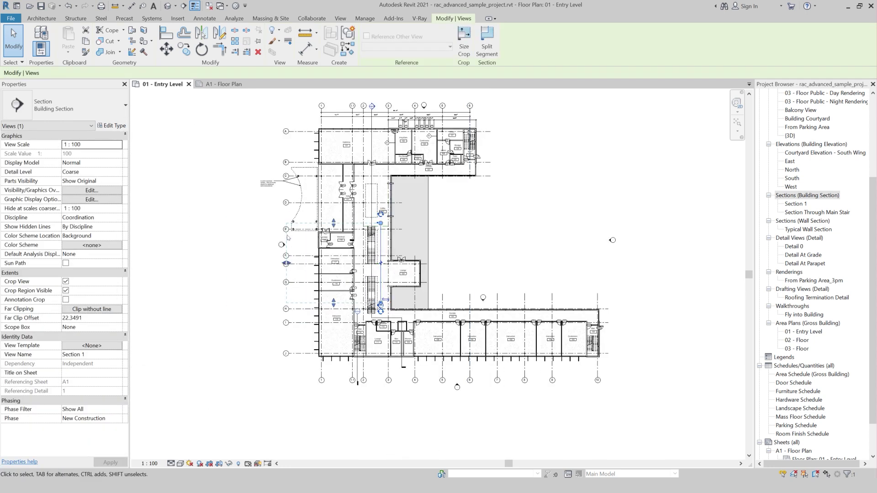
{"action": "scroll", "coordinate": [340, 270], "scroll_direction": "up", "scroll_amount": 1}
{"action": "scroll", "coordinate": [340, 271], "scroll_direction": "up", "scroll_amount": 1}
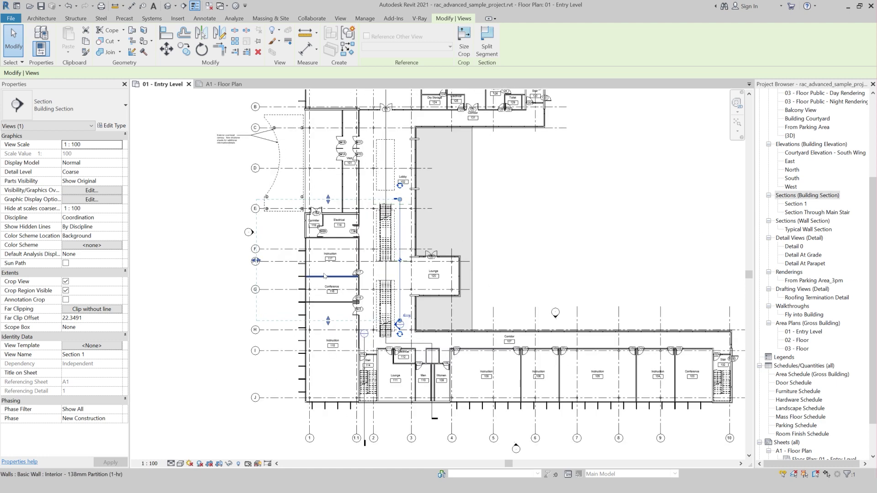
{"action": "key", "text": "Delete"}
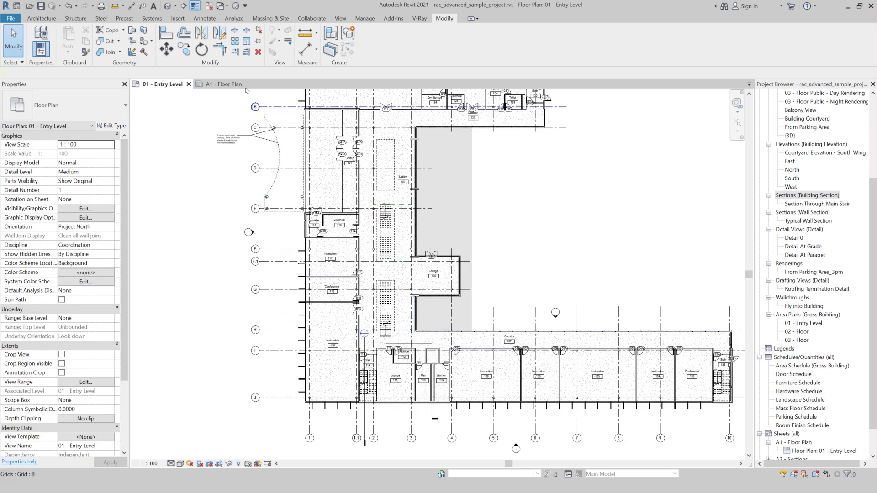
Draw a new vertical Section 1 near grid H, ending above the stair.
{"action": "left_click", "coordinate": [184, 11]}
{"action": "left_click", "coordinate": [402, 317]}
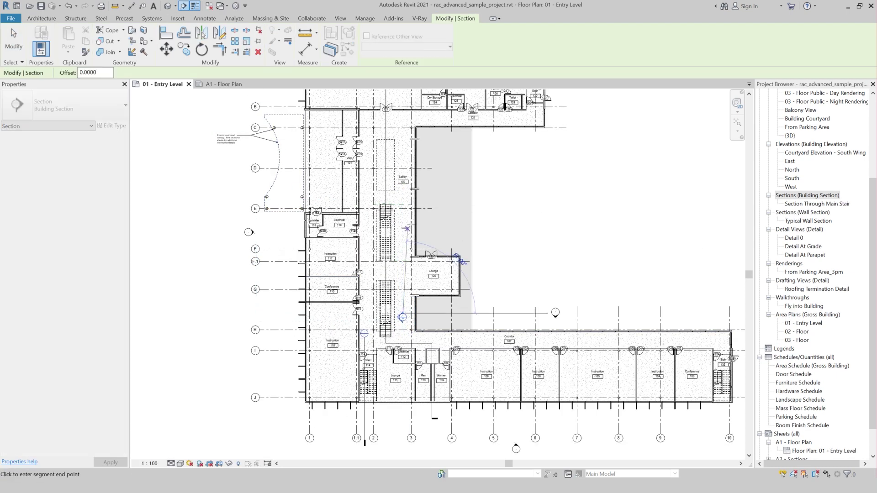
{"action": "left_click", "coordinate": [402, 227]}
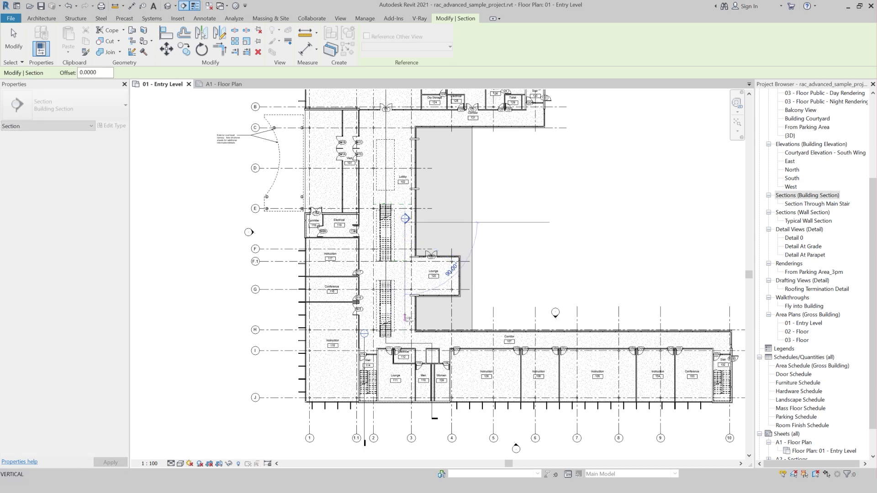
{"action": "left_click", "coordinate": [406, 218]}
{"action": "key", "text": "Escape"}
{"action": "scroll", "coordinate": [433, 258], "scroll_direction": "down", "scroll_amount": 2}
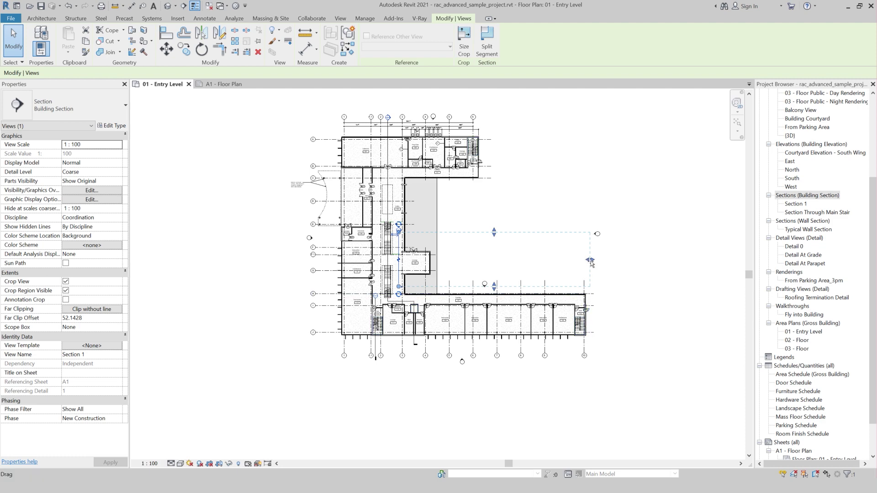
Drag Section 1's far clip across the Conference and Instruction rooms to 25.7504.
{"action": "left_click_drag", "start_coordinate": [591, 260], "coordinate": [440, 274]}
{"action": "scroll", "coordinate": [439, 272], "scroll_direction": "up", "scroll_amount": 2}
{"action": "scroll", "coordinate": [438, 272], "scroll_direction": "up", "scroll_amount": 2}
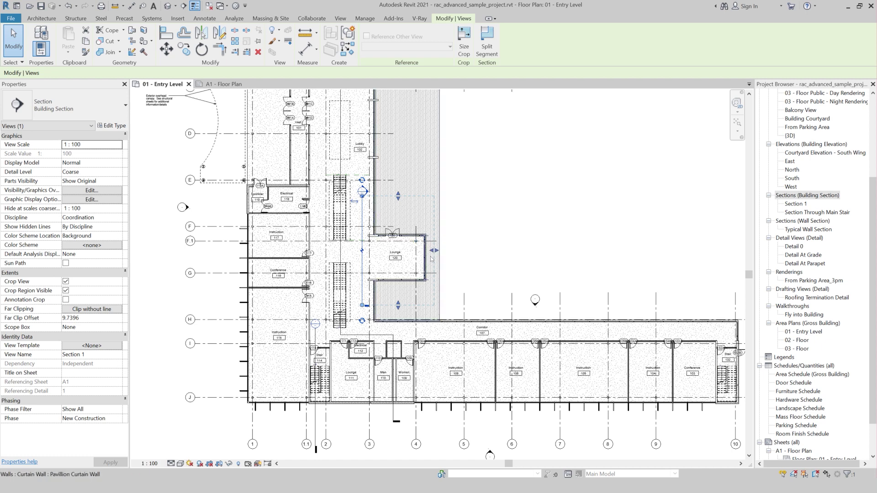
{"action": "mouse_move", "coordinate": [436, 251]}
{"action": "left_mouse_down"}
{"action": "mouse_move", "coordinate": [541, 255]}
{"action": "mouse_move", "coordinate": [455, 251]}
{"action": "left_mouse_up"}
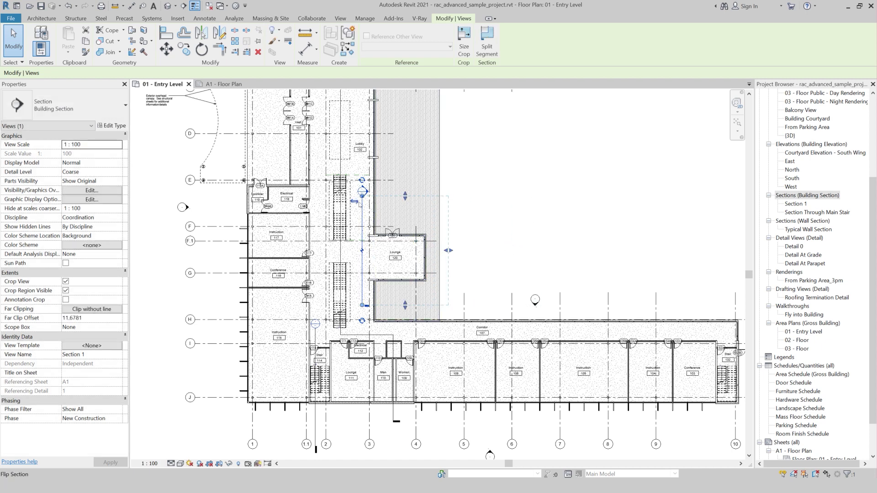
{"action": "scroll", "coordinate": [492, 246], "scroll_direction": "down", "scroll_amount": 2}
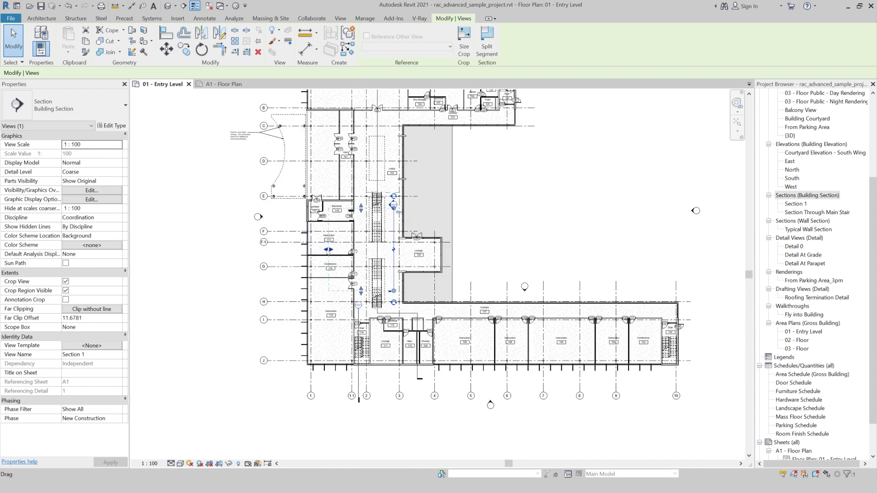
{"action": "left_click_drag", "start_coordinate": [328, 250], "coordinate": [250, 250]}
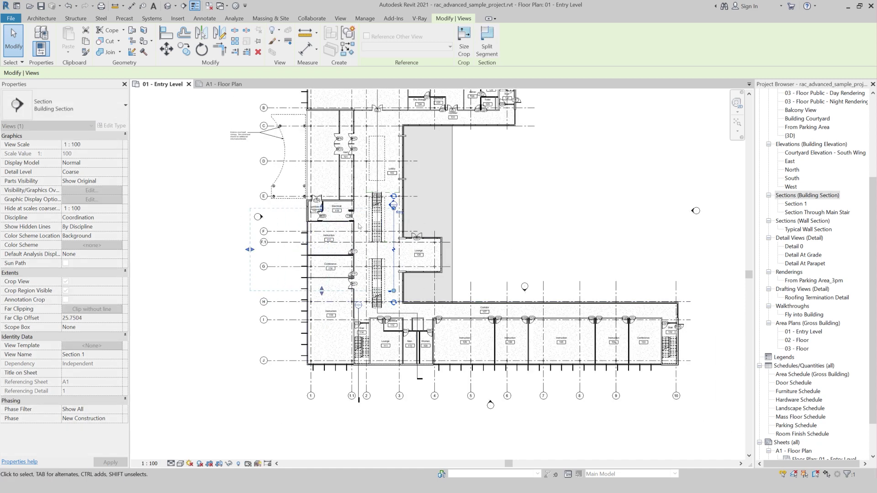
Raise the top of Section 1's crop region and open the Section 1 view.
{"action": "scroll", "coordinate": [358, 226], "scroll_direction": "up", "scroll_amount": 1}
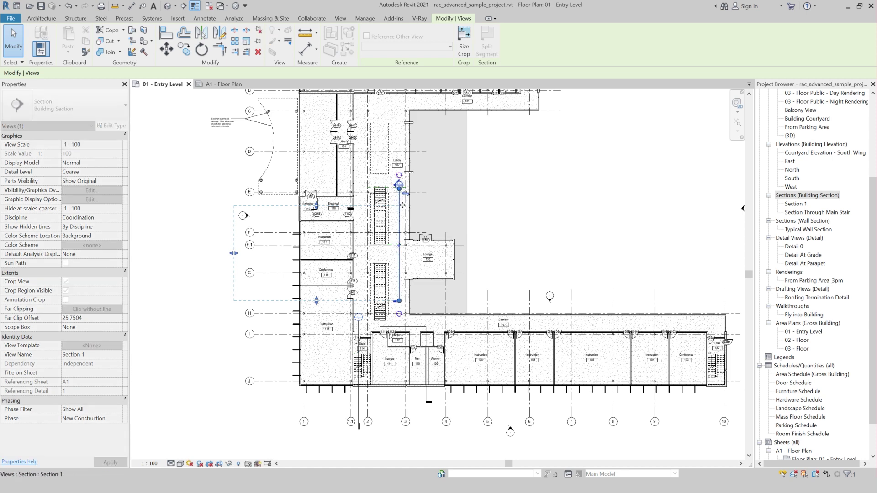
{"action": "left_click_drag", "start_coordinate": [320, 205], "coordinate": [324, 191]}
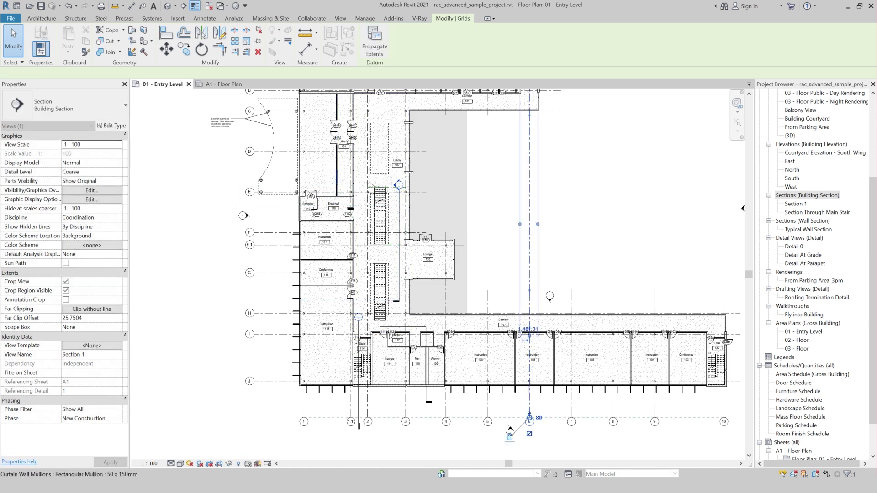
{"action": "scroll", "coordinate": [360, 183], "scroll_direction": "up", "scroll_amount": 2}
{"action": "double_click", "coordinate": [419, 186]}
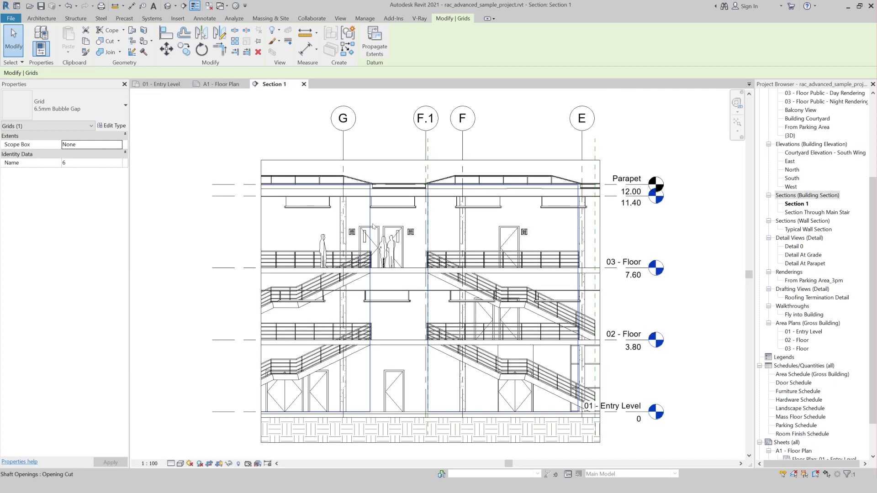
Close the A1 - Floor Plan sheet and tile Section 1 beside the Entry Level plan.
{"action": "scroll", "coordinate": [346, 242], "scroll_direction": "down", "scroll_amount": 1}
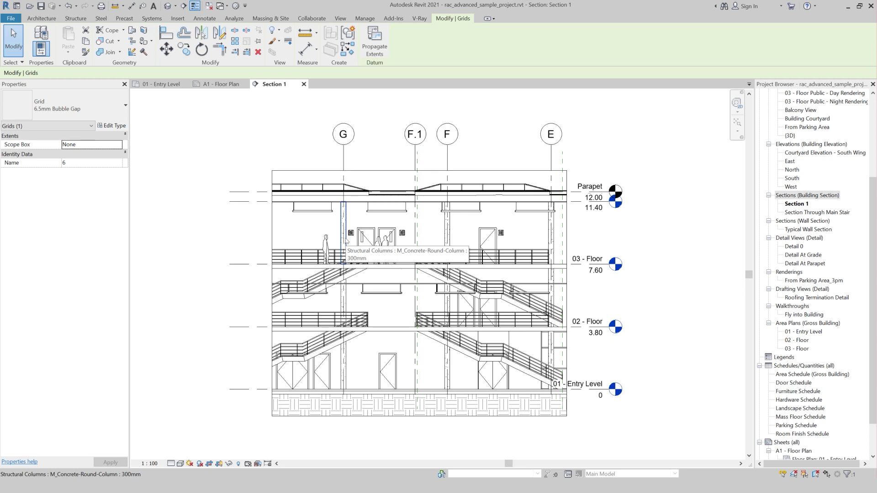
{"action": "key", "text": "w"}
{"action": "key", "text": "t"}
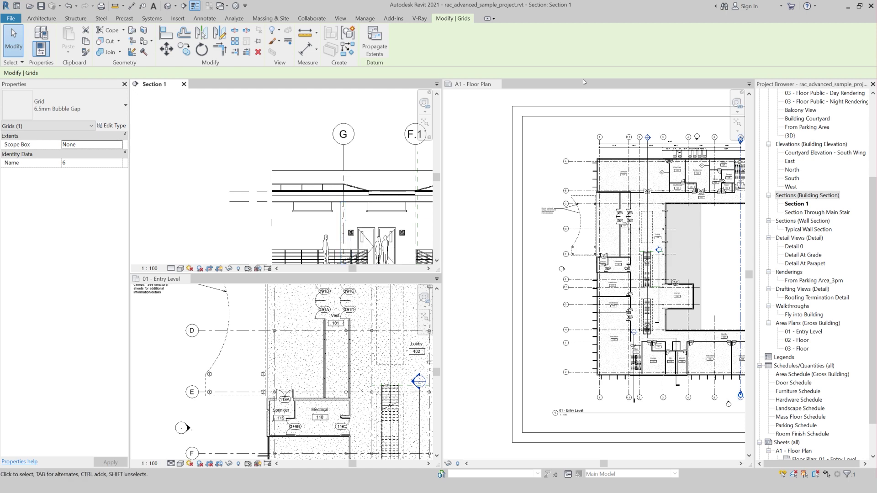
{"action": "left_click", "coordinate": [489, 82]}
{"action": "left_click", "coordinate": [502, 84]}
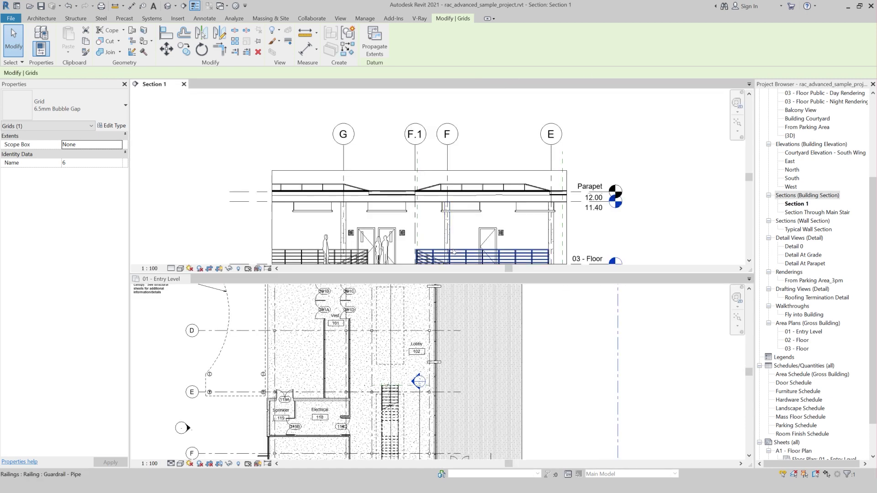
{"action": "key", "text": "w"}
{"action": "key", "text": "t"}
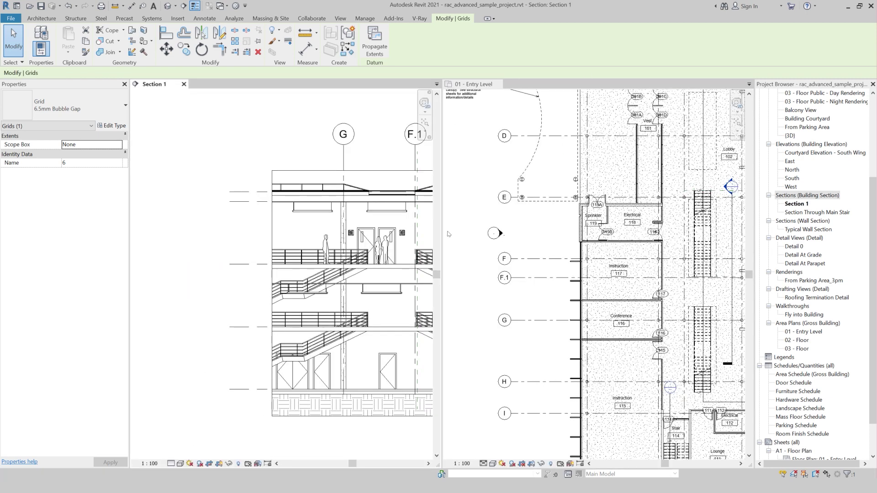
Activate the 01 - Entry Level plan and select the Section 1 cut line.
{"action": "scroll", "coordinate": [163, 222], "scroll_direction": "down", "scroll_amount": 1}
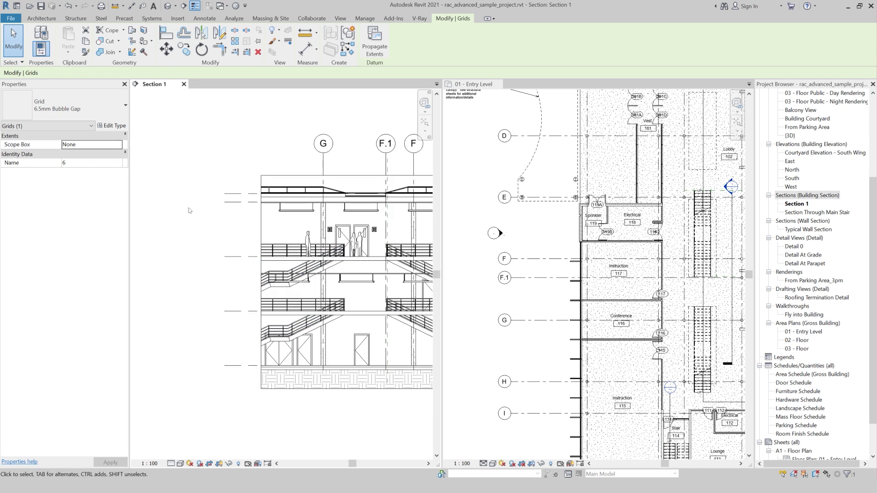
{"action": "scroll", "coordinate": [163, 223], "scroll_direction": "down", "scroll_amount": 2}
{"action": "scroll", "coordinate": [532, 238], "scroll_direction": "down", "scroll_amount": 1}
{"action": "scroll", "coordinate": [286, 397], "scroll_direction": "down", "scroll_amount": 1}
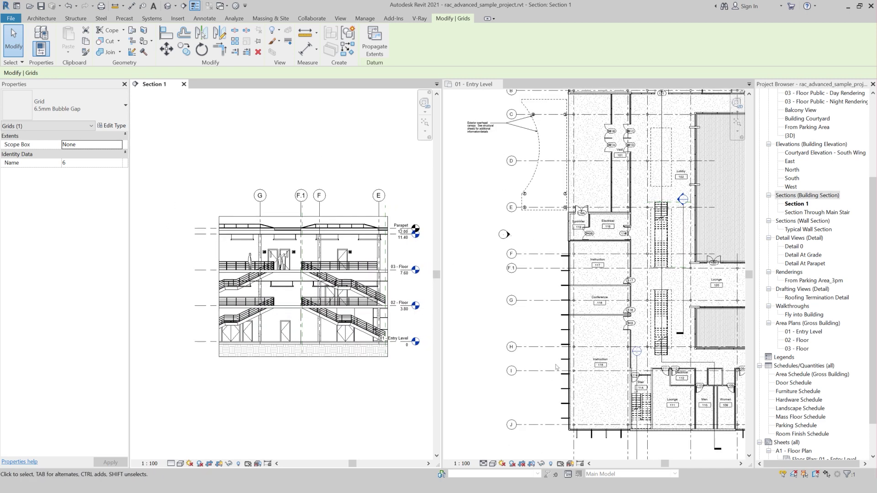
{"action": "scroll", "coordinate": [519, 301], "scroll_direction": "down", "scroll_amount": 1}
{"action": "scroll", "coordinate": [701, 284], "scroll_direction": "up", "scroll_amount": 1}
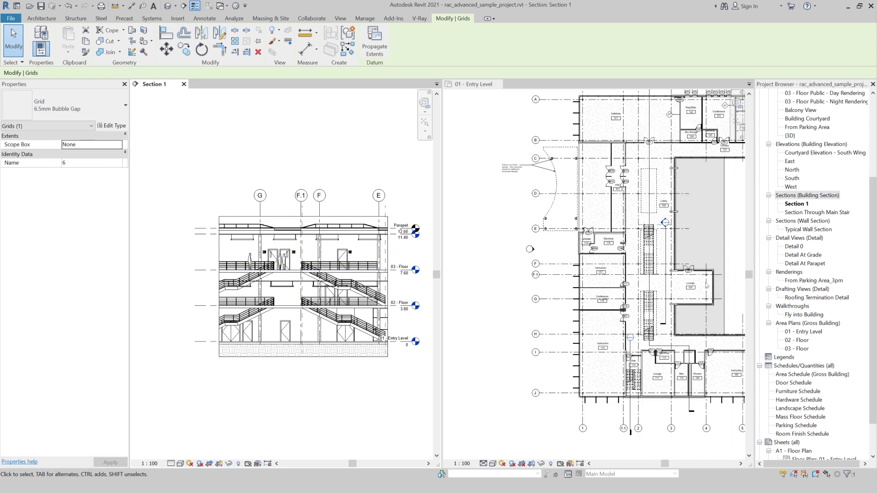
{"action": "scroll", "coordinate": [701, 284], "scroll_direction": "up", "scroll_amount": 1}
{"action": "left_click", "coordinate": [651, 211]}
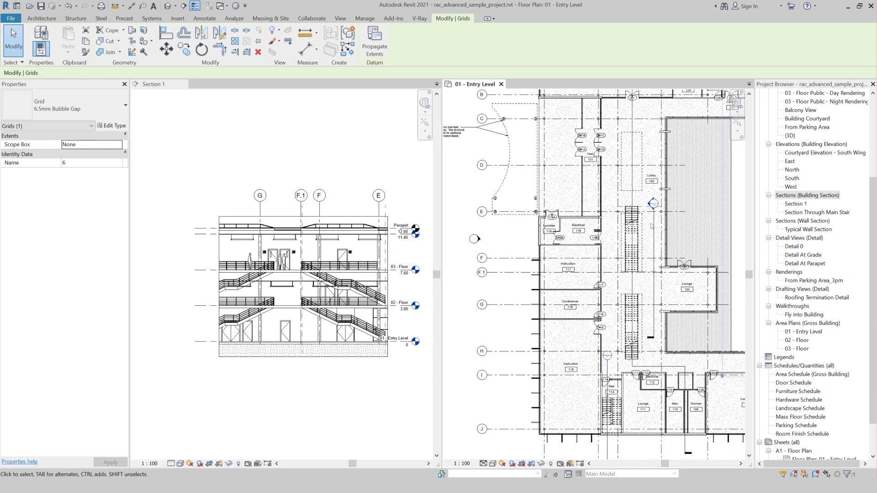
{"action": "left_click", "coordinate": [654, 227]}
{"action": "scroll", "coordinate": [654, 228], "scroll_direction": "down", "scroll_amount": 1}
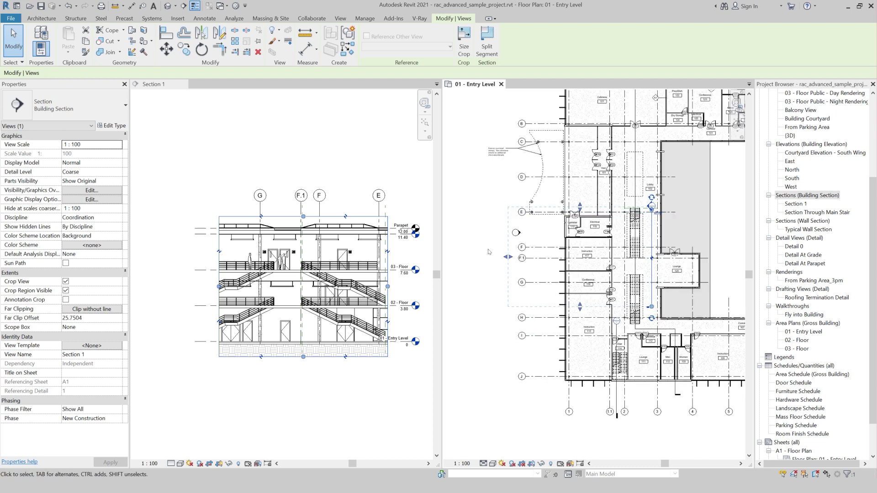
Adjust Section 1's side crop extents in the Entry Level plan.
{"action": "mouse_move", "coordinate": [508, 257]}
{"action": "left_mouse_down"}
{"action": "mouse_move", "coordinate": [572, 258]}
{"action": "mouse_move", "coordinate": [491, 256]}
{"action": "left_mouse_up"}
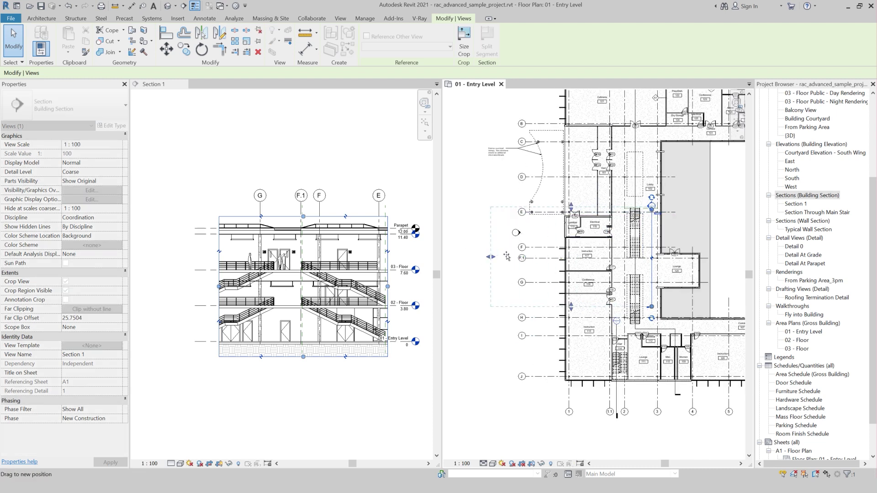
{"action": "left_click_drag", "start_coordinate": [575, 210], "coordinate": [576, 216]}
{"action": "mouse_move", "coordinate": [576, 213]}
{"action": "left_mouse_down"}
{"action": "mouse_move", "coordinate": [574, 223]}
{"action": "mouse_move", "coordinate": [571, 203]}
{"action": "left_mouse_up"}
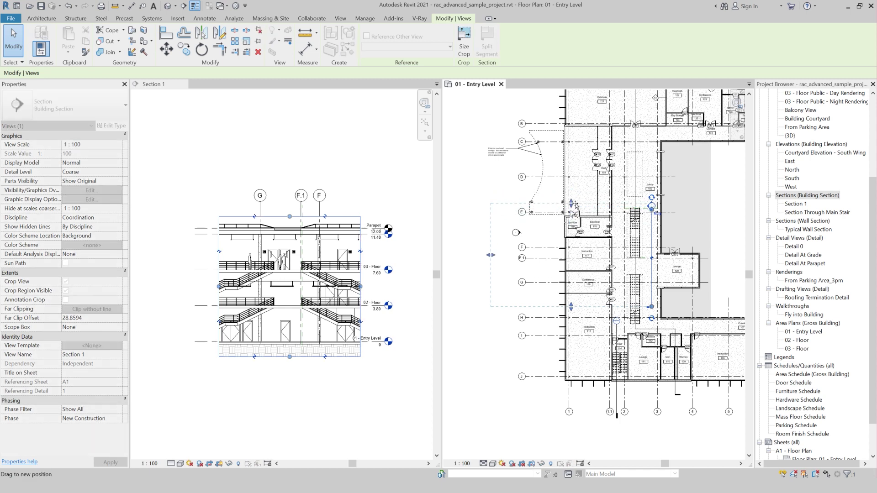
{"action": "left_click_drag", "start_coordinate": [492, 255], "coordinate": [503, 262]}
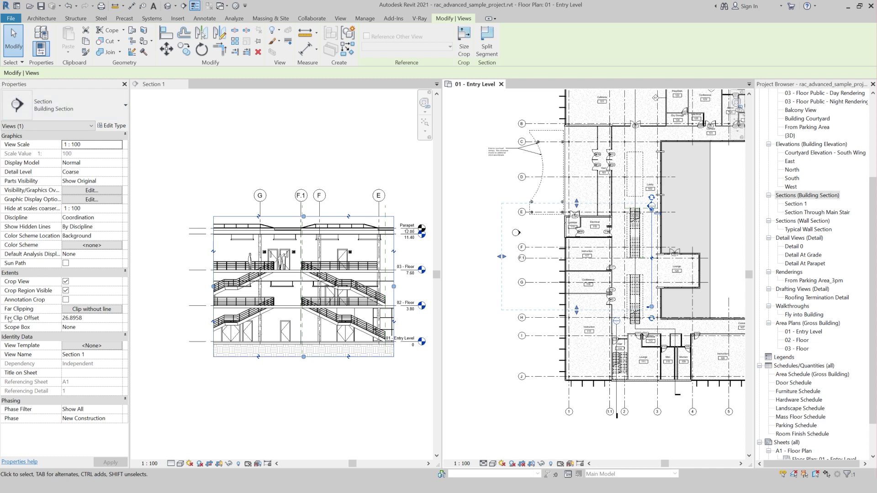
Set Section 1's Far Clip Offset to 6 in Properties.
{"action": "left_click", "coordinate": [91, 319]}
{"action": "type", "text": "20.0000"}
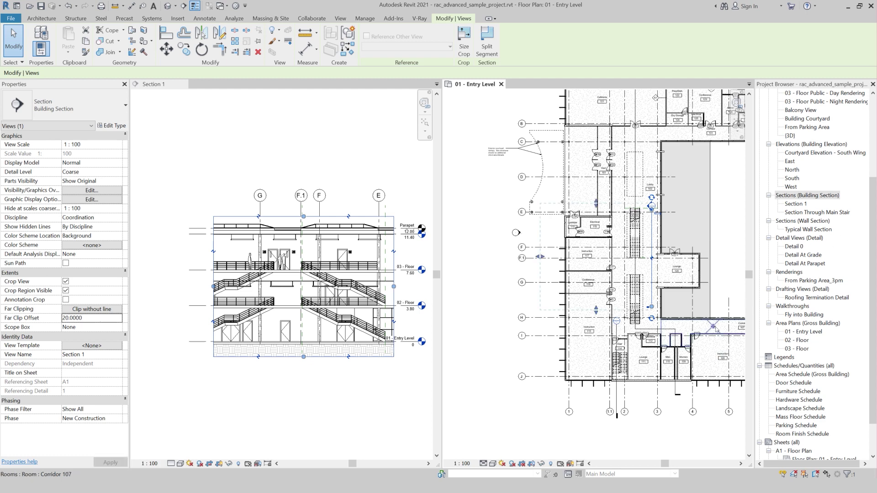
{"action": "left_click", "coordinate": [197, 386]}
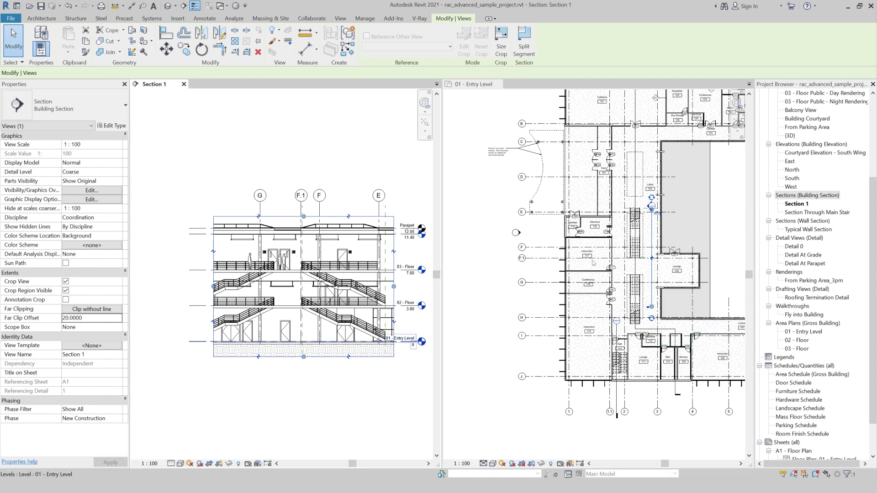
{"action": "left_click", "coordinate": [650, 276]}
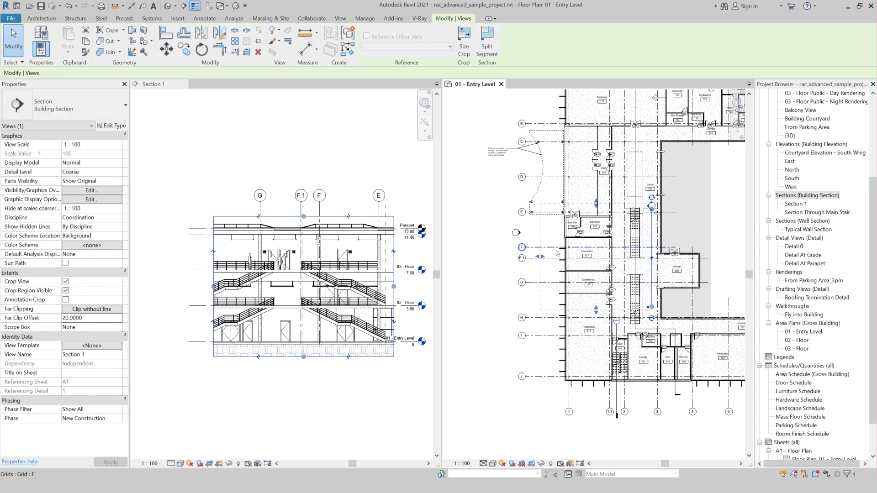
{"action": "left_click", "coordinate": [101, 320]}
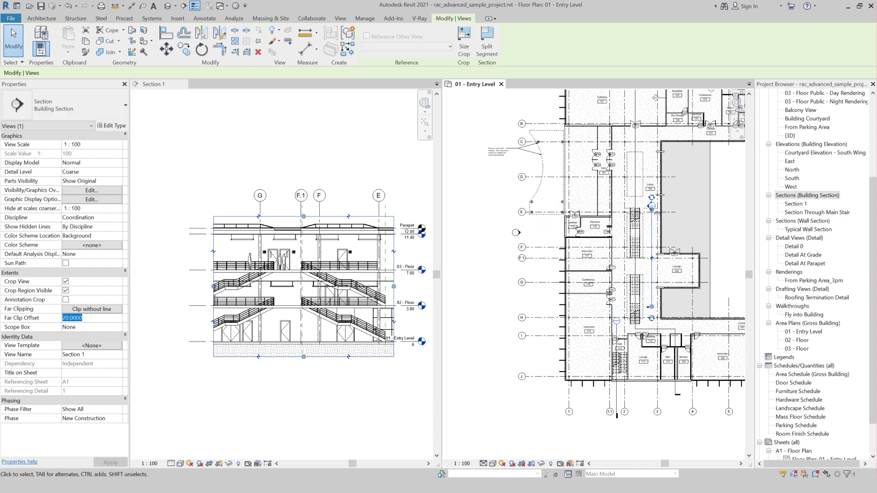
{"action": "type", "text": "6"}
{"action": "key", "text": "Return"}
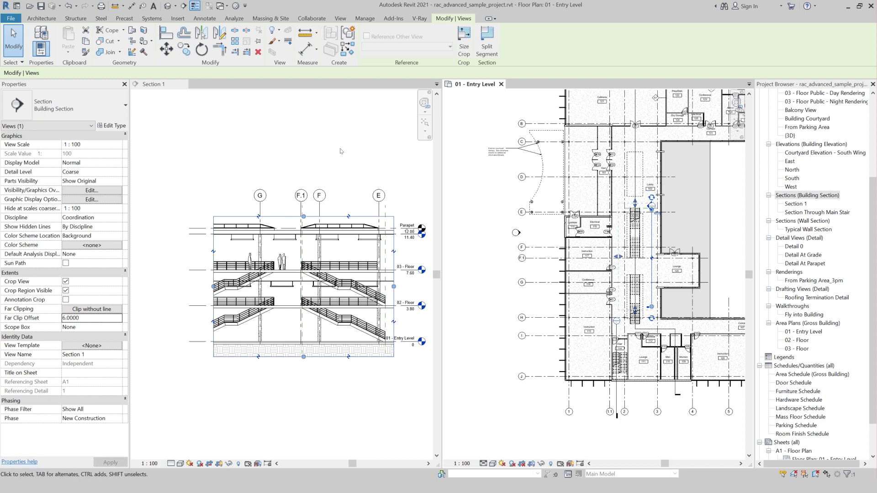
Drag Section 1's far clip in the plan to about 6.0709.
{"action": "scroll", "coordinate": [672, 278], "scroll_direction": "up", "scroll_amount": 2}
{"action": "scroll", "coordinate": [604, 216], "scroll_direction": "up", "scroll_amount": 1}
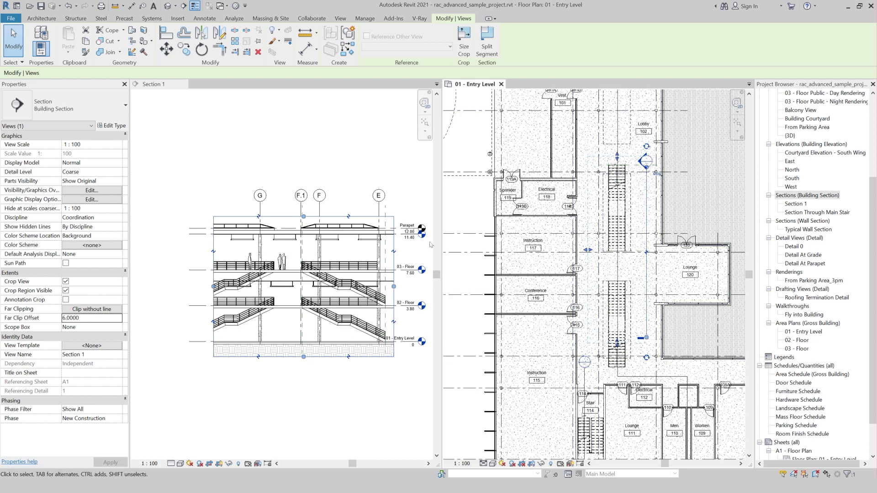
{"action": "mouse_move", "coordinate": [587, 251]}
{"action": "left_mouse_down"}
{"action": "mouse_move", "coordinate": [481, 252]}
{"action": "mouse_move", "coordinate": [518, 266]}
{"action": "left_mouse_up"}
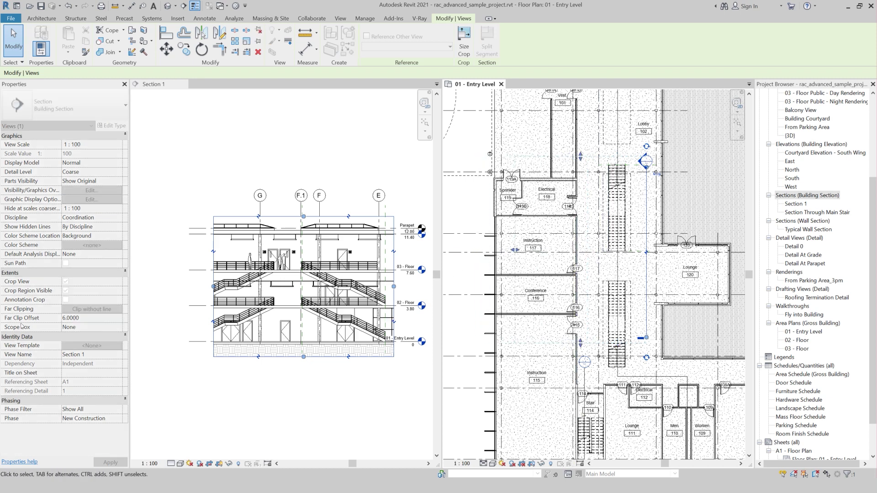
{"action": "scroll", "coordinate": [484, 238], "scroll_direction": "down", "scroll_amount": 2}
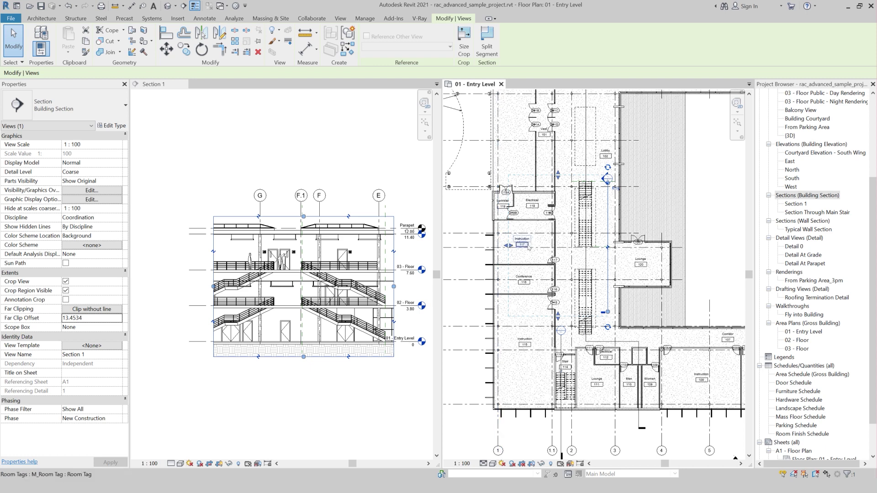
{"action": "left_click_drag", "start_coordinate": [512, 246], "coordinate": [569, 259]}
{"action": "scroll", "coordinate": [557, 259], "scroll_direction": "up", "scroll_amount": 1}
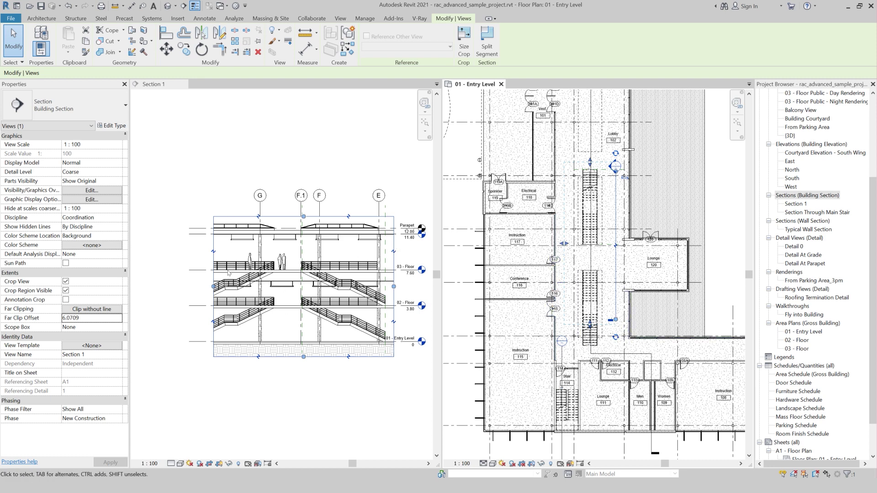
Extend Section 1's crop left in the section view to include grids H and I.
{"action": "left_click", "coordinate": [214, 287]}
{"action": "left_click_drag", "start_coordinate": [213, 288], "coordinate": [162, 288]}
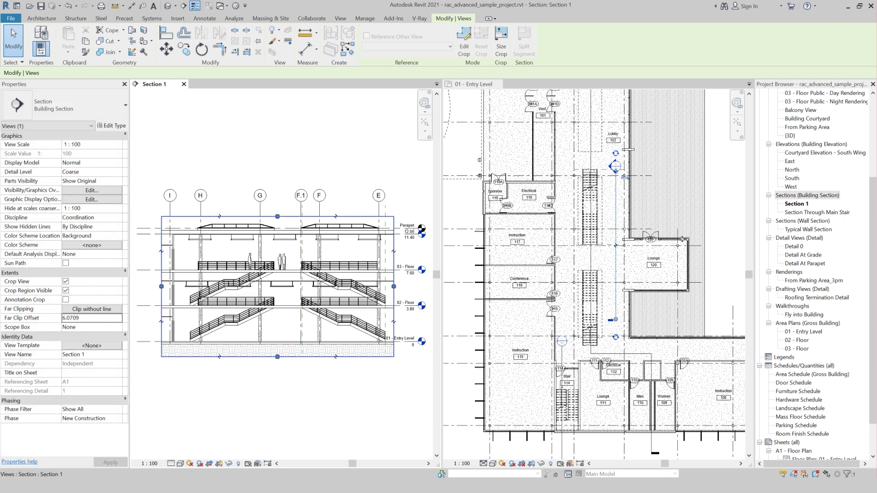
{"action": "left_click", "coordinate": [579, 213]}
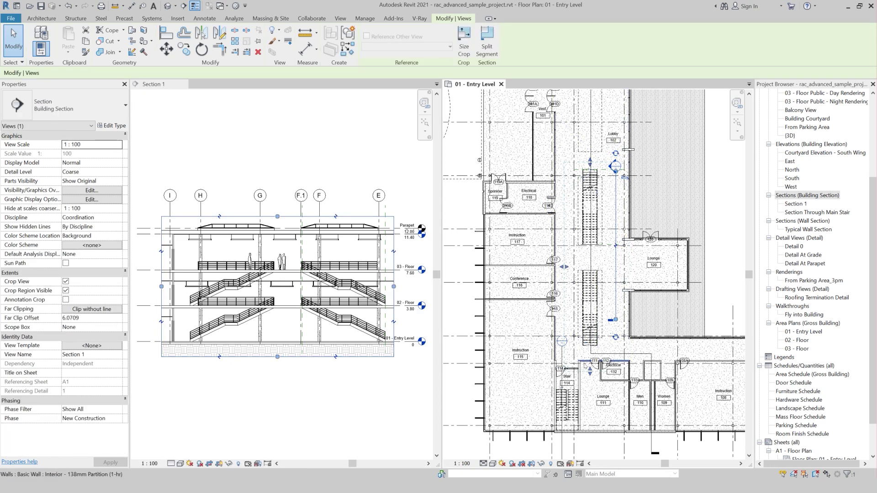
{"action": "scroll", "coordinate": [587, 340], "scroll_direction": "down", "scroll_amount": 1}
{"action": "scroll", "coordinate": [291, 238], "scroll_direction": "down", "scroll_amount": 2}
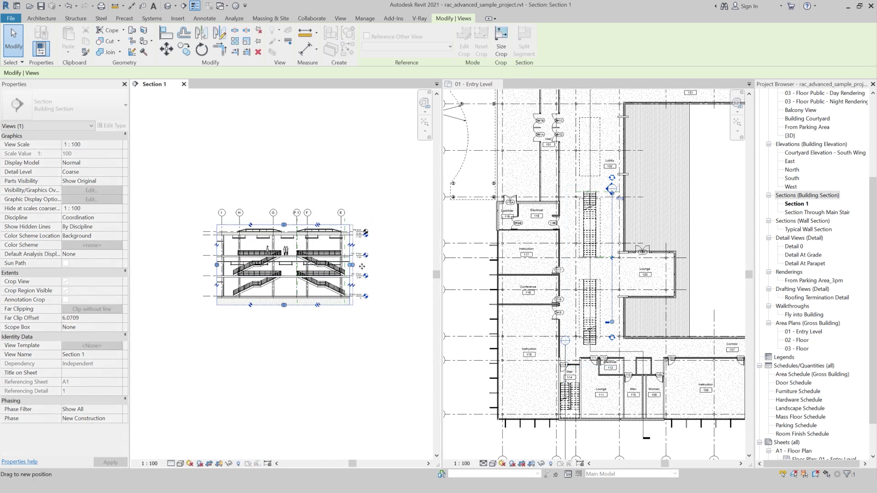
Adjust Section 1's crop grips so grid D drops out of the section.
{"action": "left_click_drag", "start_coordinate": [350, 265], "coordinate": [377, 265]}
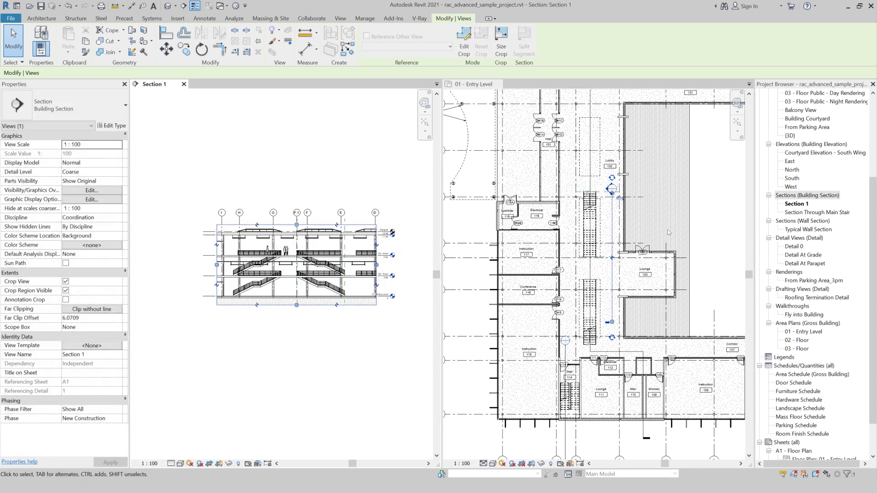
{"action": "left_click", "coordinate": [612, 214]}
{"action": "left_click", "coordinate": [612, 219]}
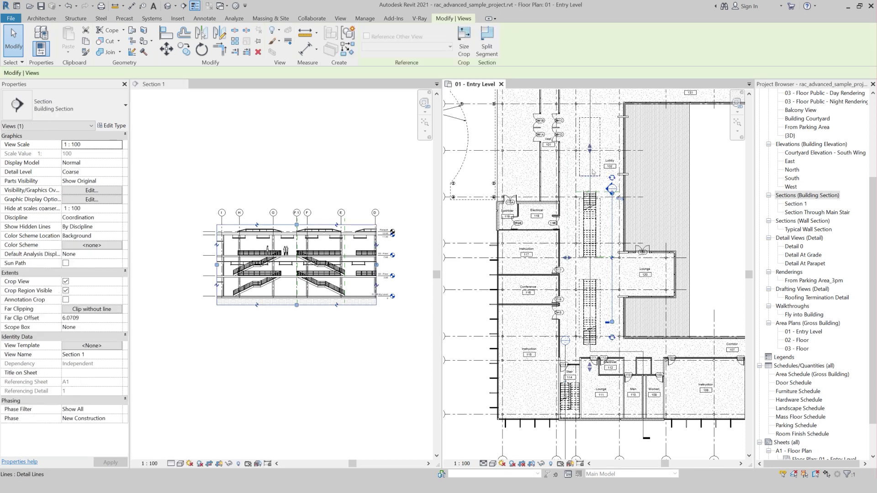
{"action": "left_click_drag", "start_coordinate": [590, 149], "coordinate": [592, 198]}
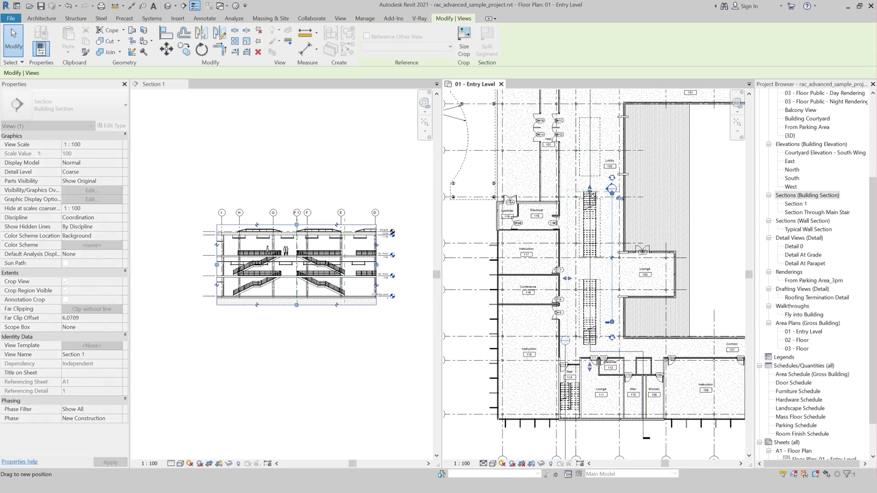
{"action": "left_click_drag", "start_coordinate": [335, 220], "coordinate": [336, 224]}
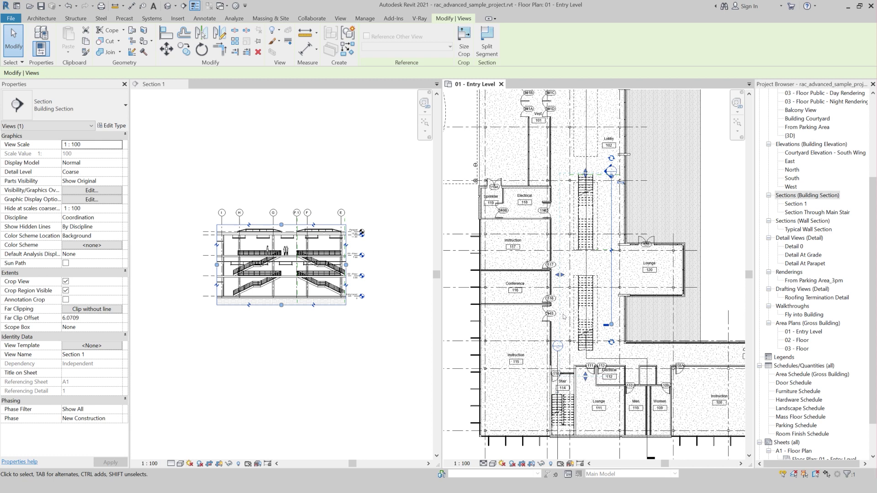
{"action": "scroll", "coordinate": [563, 316], "scroll_direction": "down", "scroll_amount": 2}
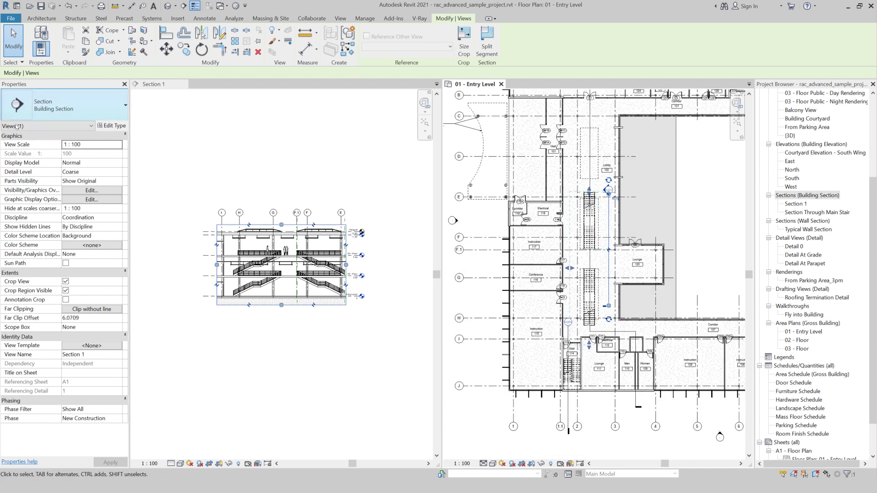
Set Section 1's Far Clipping to No clip.
{"action": "left_click", "coordinate": [79, 312]}
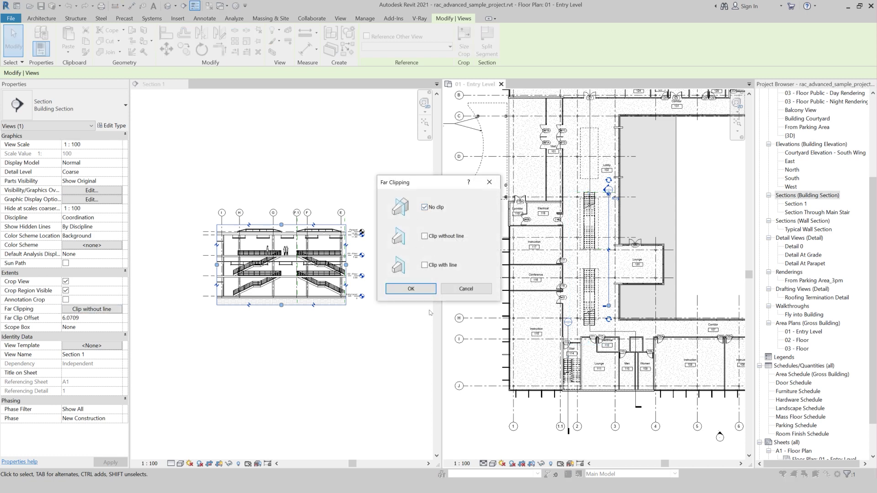
{"action": "left_click", "coordinate": [421, 290]}
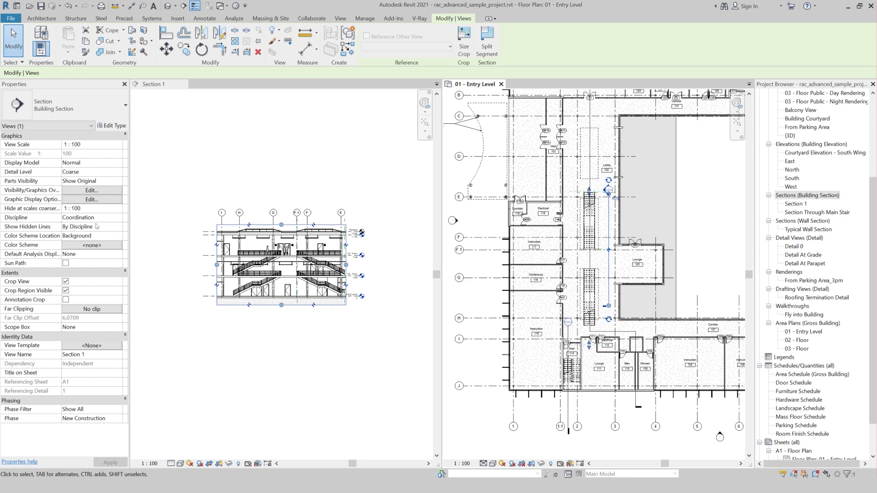
{"action": "scroll", "coordinate": [585, 274], "scroll_direction": "down", "scroll_amount": 3}
{"action": "middle_click_drag", "start_coordinate": [586, 274], "coordinate": [585, 350]}
{"action": "left_click", "coordinate": [184, 5]}
{"action": "scroll", "coordinate": [497, 247], "scroll_direction": "up", "scroll_amount": 1}
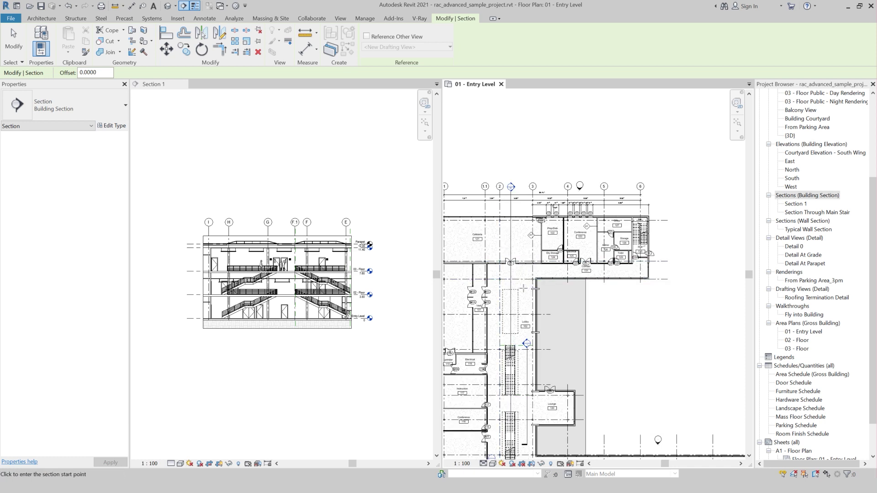
Draw vertical Section 2 near grid 2 and set its Far Clipping to No clip.
{"action": "left_click", "coordinate": [521, 293]}
{"action": "left_click", "coordinate": [521, 180]}
{"action": "key", "text": "Escape"}
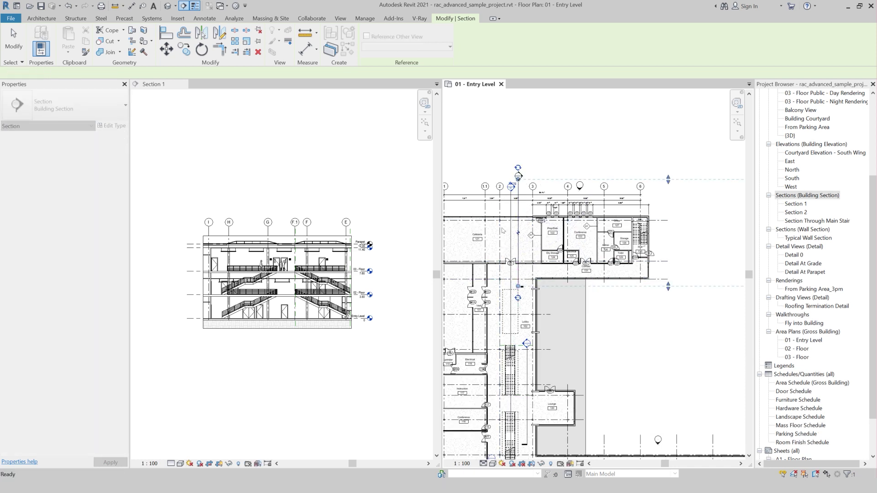
{"action": "scroll", "coordinate": [502, 230], "scroll_direction": "down", "scroll_amount": 3}
{"action": "left_click", "coordinate": [100, 309]}
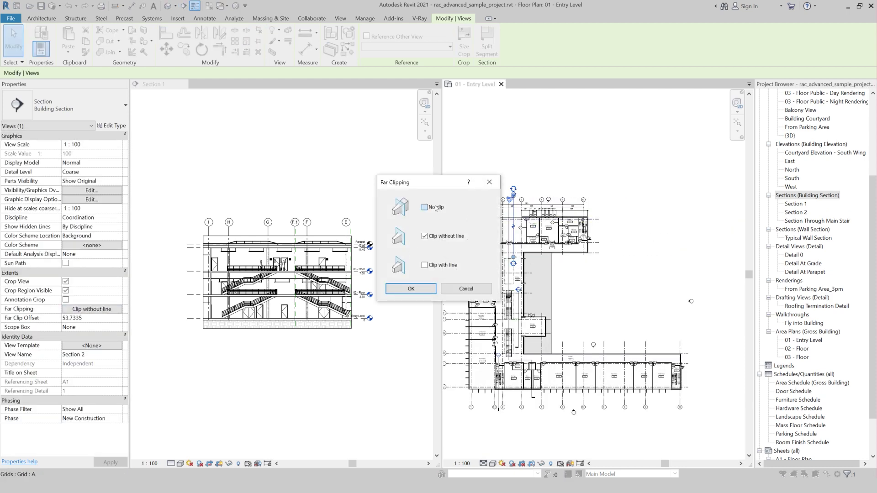
{"action": "left_click", "coordinate": [426, 288]}
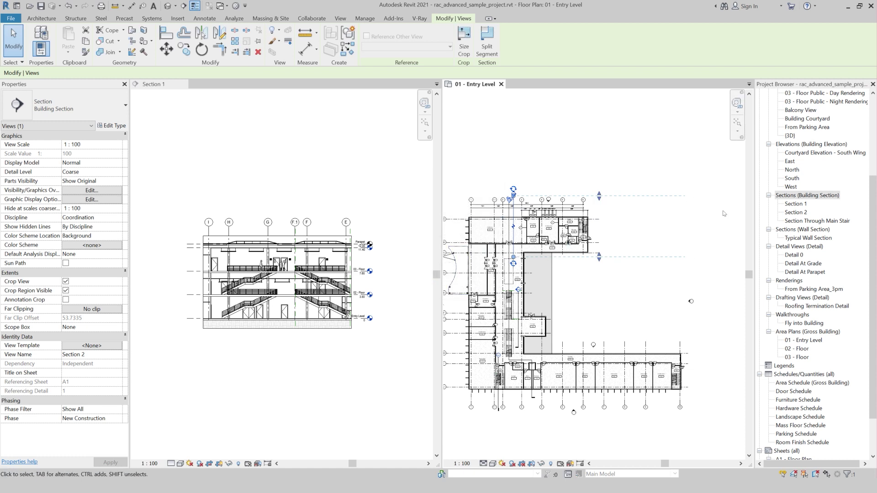
{"action": "left_click", "coordinate": [699, 226]}
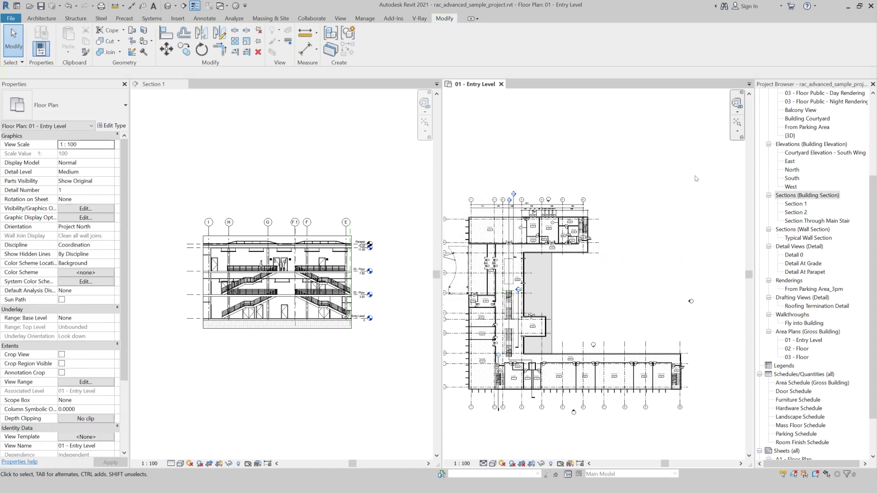
Delete Section 2 and confirm removal of its view.
{"action": "left_click", "coordinate": [514, 197]}
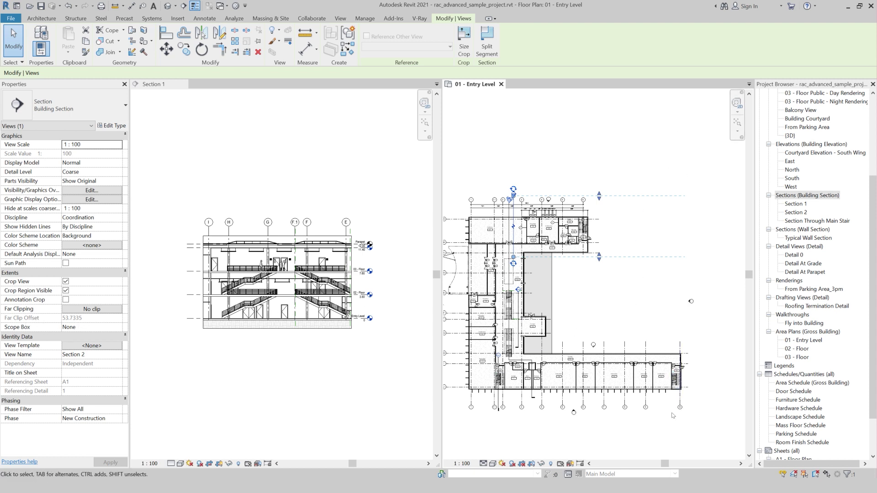
{"action": "key", "text": "Delete"}
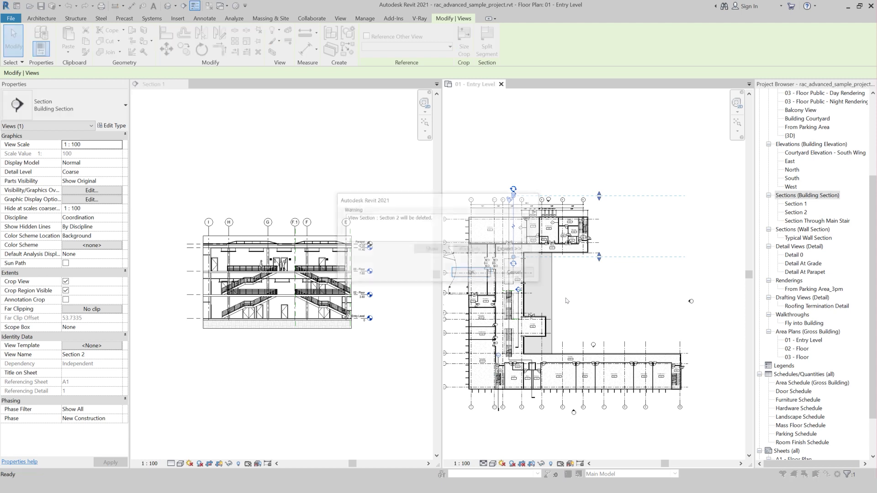
{"action": "key", "text": "Return"}
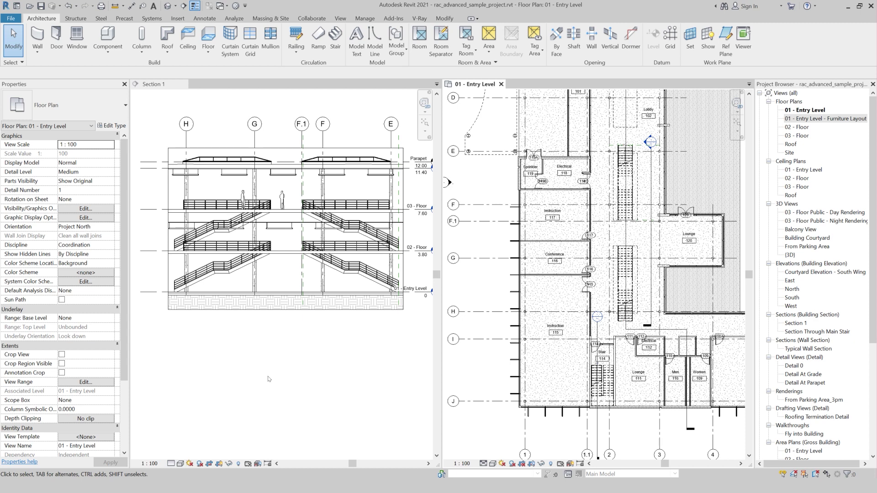
Zoom to fit and drag Section 1's far clip until the offset reads 10.2889.
{"action": "key", "text": "z"}
{"action": "key", "text": "a"}
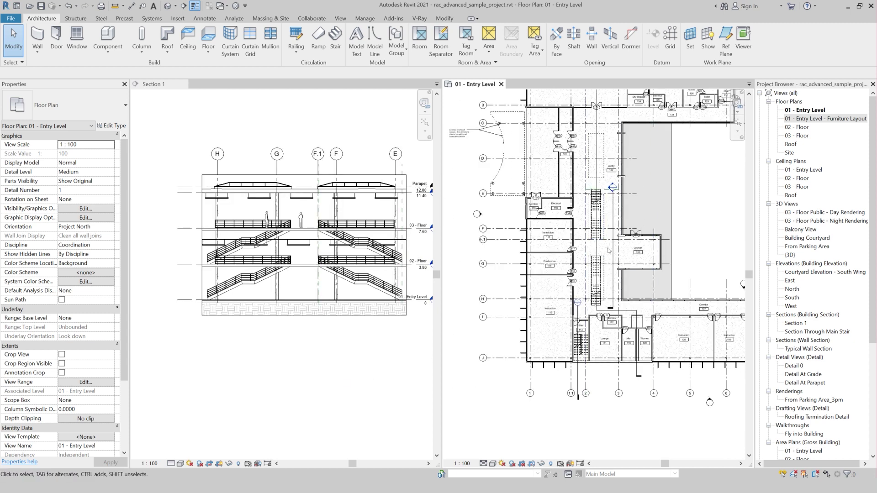
{"action": "left_click", "coordinate": [618, 254]}
{"action": "scroll", "coordinate": [618, 254], "scroll_direction": "up", "scroll_amount": 3}
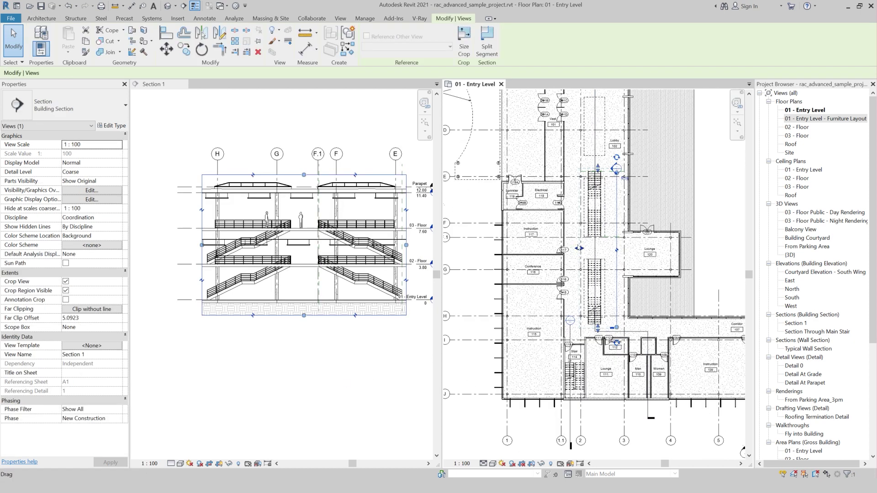
{"action": "left_click_drag", "start_coordinate": [579, 249], "coordinate": [481, 251]}
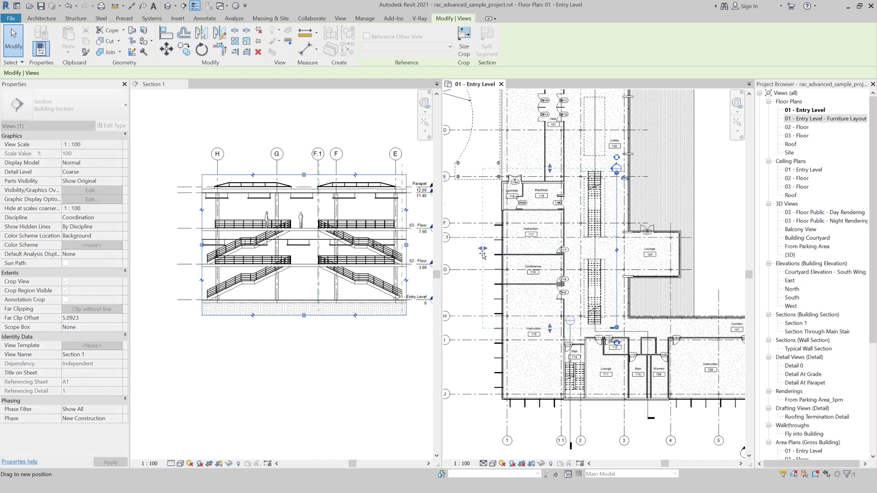
{"action": "mouse_move", "coordinate": [483, 250]}
{"action": "left_mouse_down"}
{"action": "mouse_move", "coordinate": [576, 258]}
{"action": "mouse_move", "coordinate": [570, 254]}
{"action": "left_mouse_up"}
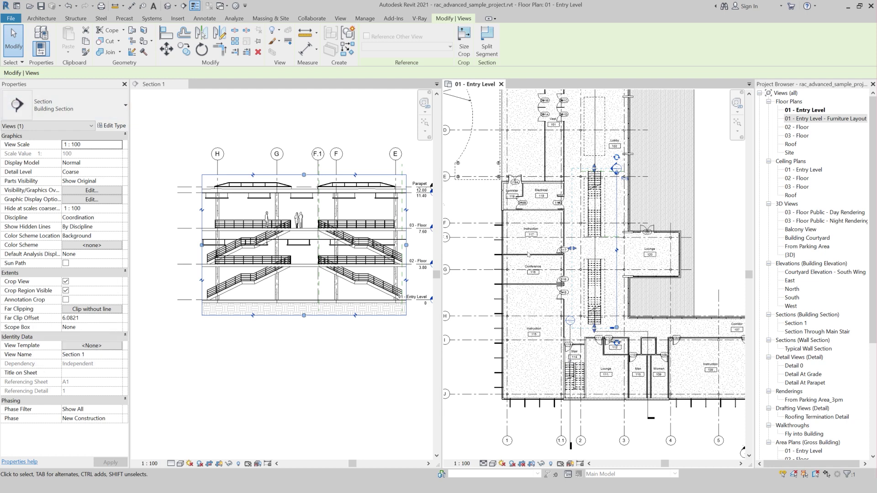
{"action": "left_click_drag", "start_coordinate": [572, 251], "coordinate": [540, 249]}
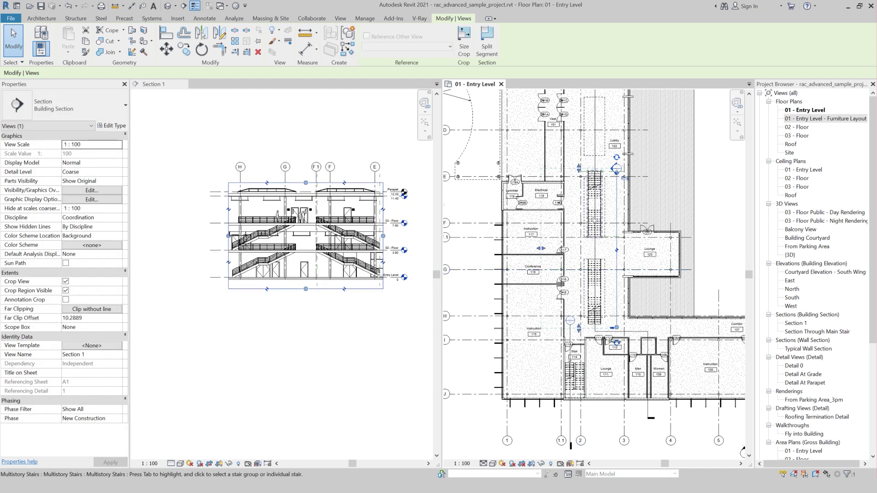
Adjust the end point of Section 1's line in the plan.
{"action": "mouse_move", "coordinate": [586, 195]}
{"action": "left_mouse_down"}
{"action": "mouse_move", "coordinate": [581, 202]}
{"action": "mouse_move", "coordinate": [580, 169]}
{"action": "left_mouse_up"}
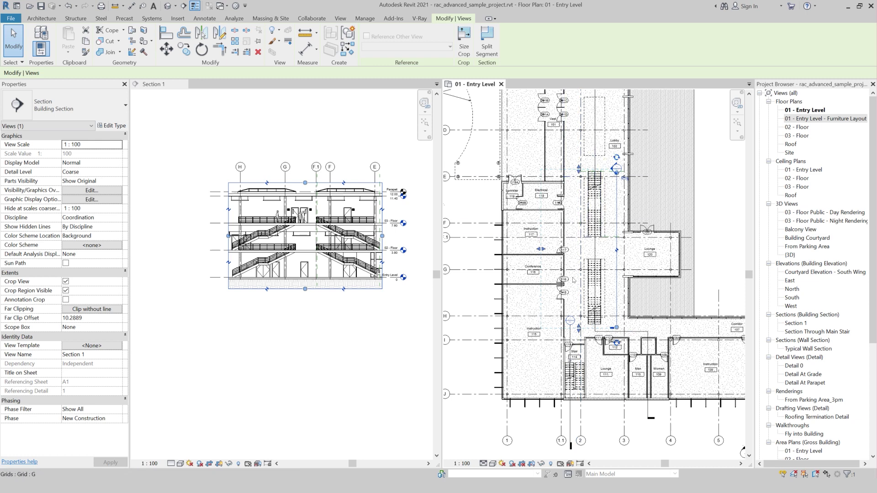
{"action": "left_click_drag", "start_coordinate": [579, 169], "coordinate": [580, 137]}
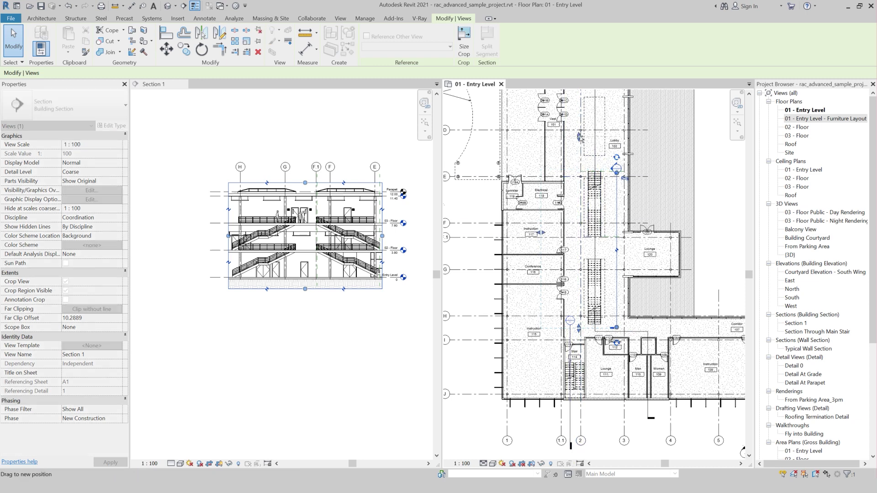
{"action": "left_click_drag", "start_coordinate": [580, 137], "coordinate": [579, 174]}
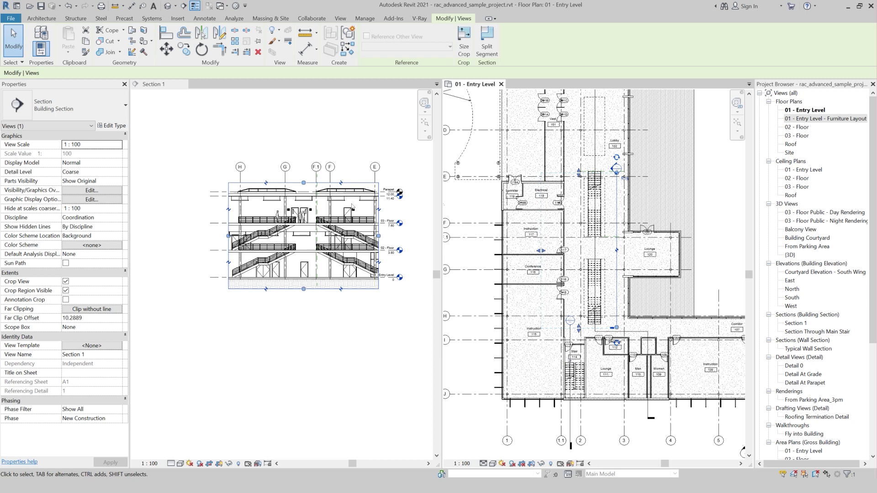
Widen Section 1's crop right and left to span grids J through D.
{"action": "left_click", "coordinate": [379, 236]}
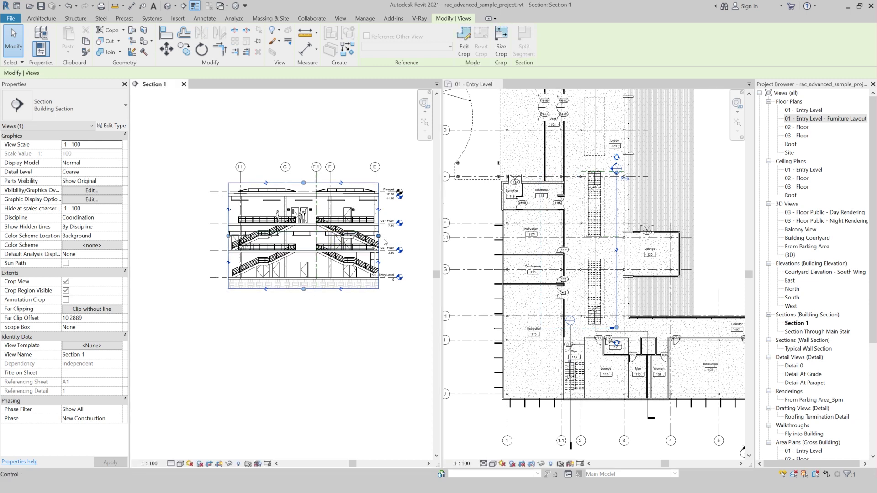
{"action": "left_click_drag", "start_coordinate": [379, 237], "coordinate": [421, 240]}
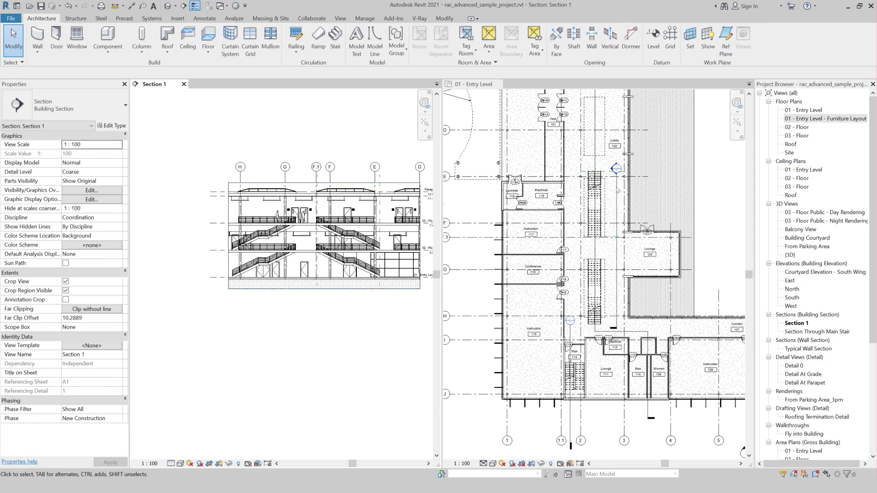
{"action": "left_click", "coordinate": [616, 206]}
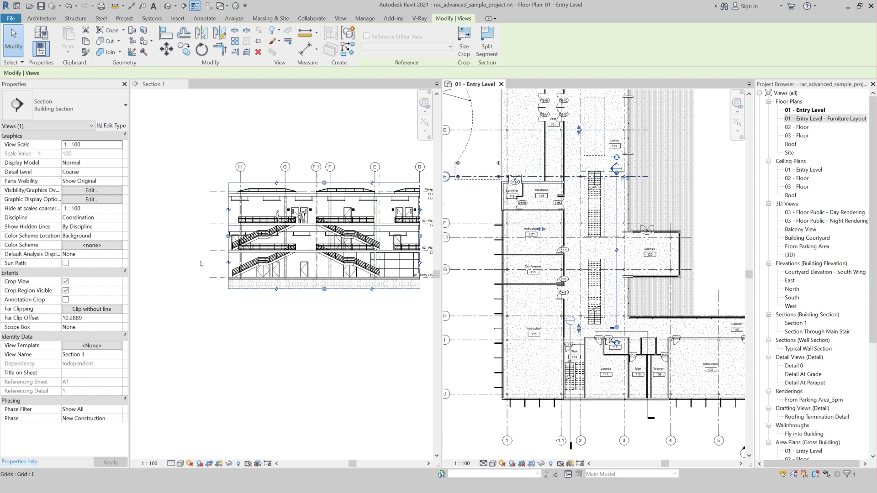
{"action": "left_click_drag", "start_coordinate": [228, 235], "coordinate": [145, 239]}
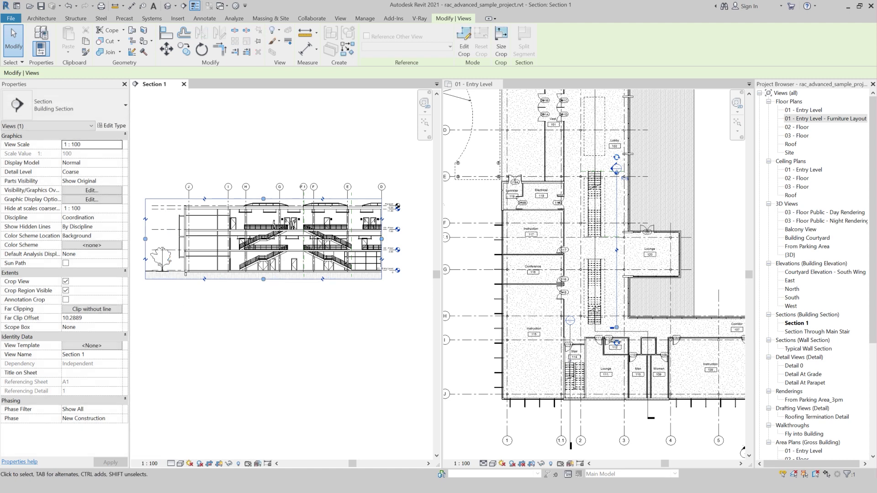
{"action": "left_click", "coordinate": [585, 197]}
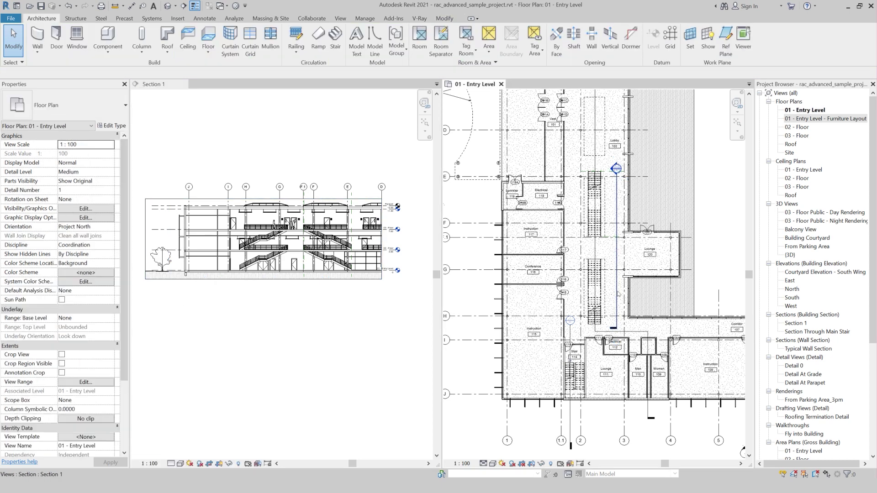
Shorten Section 1's cut line so it spans only the stair area between grids H and E.
{"action": "scroll", "coordinate": [584, 198], "scroll_direction": "up", "scroll_amount": 1}
{"action": "middle_click_drag", "start_coordinate": [584, 191], "coordinate": [590, 88]}
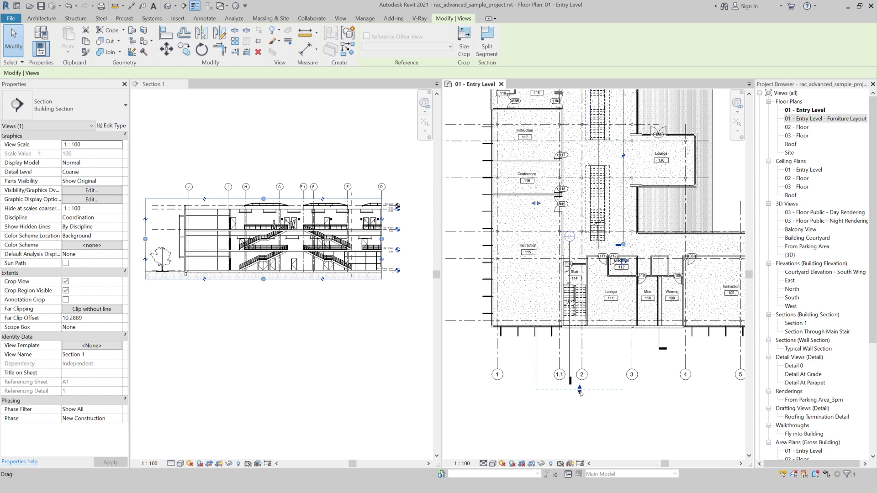
{"action": "left_click_drag", "start_coordinate": [581, 391], "coordinate": [579, 246]}
{"action": "middle_click_drag", "start_coordinate": [557, 116], "coordinate": [547, 151]}
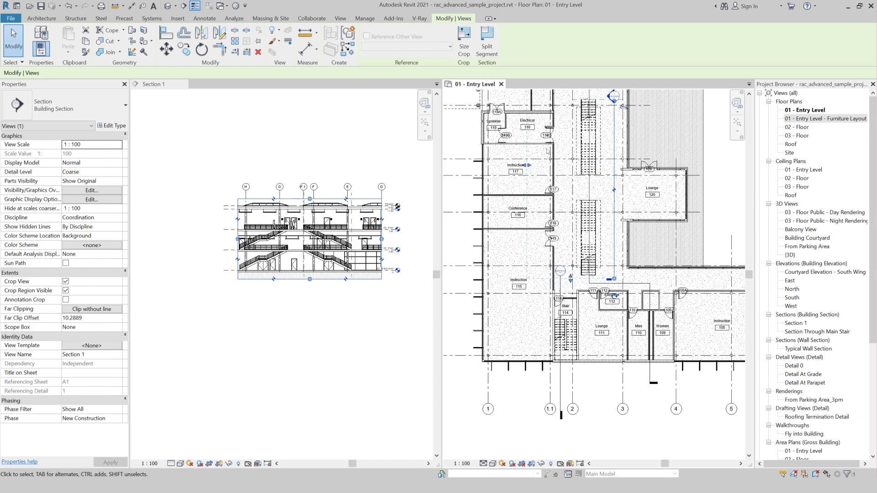
{"action": "scroll", "coordinate": [548, 152], "scroll_direction": "down", "scroll_amount": 2}
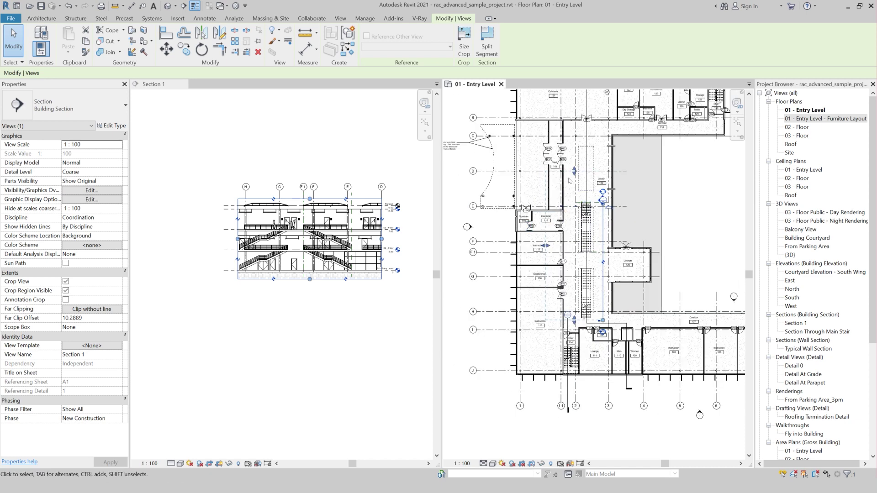
{"action": "left_click_drag", "start_coordinate": [574, 171], "coordinate": [577, 203]}
Reduce Section 1's far clip depth to 5.9853.
{"action": "scroll", "coordinate": [577, 203], "scroll_direction": "up", "scroll_amount": 2}
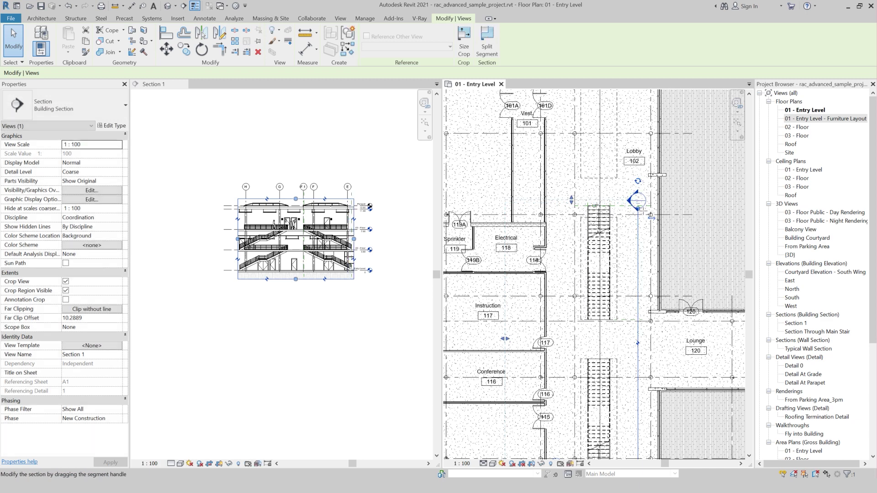
{"action": "scroll", "coordinate": [633, 162], "scroll_direction": "down", "scroll_amount": 1}
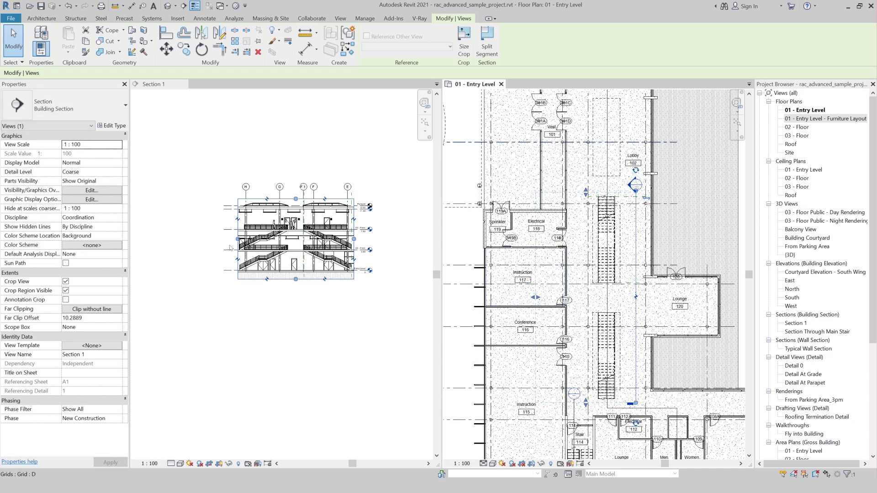
{"action": "left_click_drag", "start_coordinate": [574, 300], "coordinate": [583, 299]}
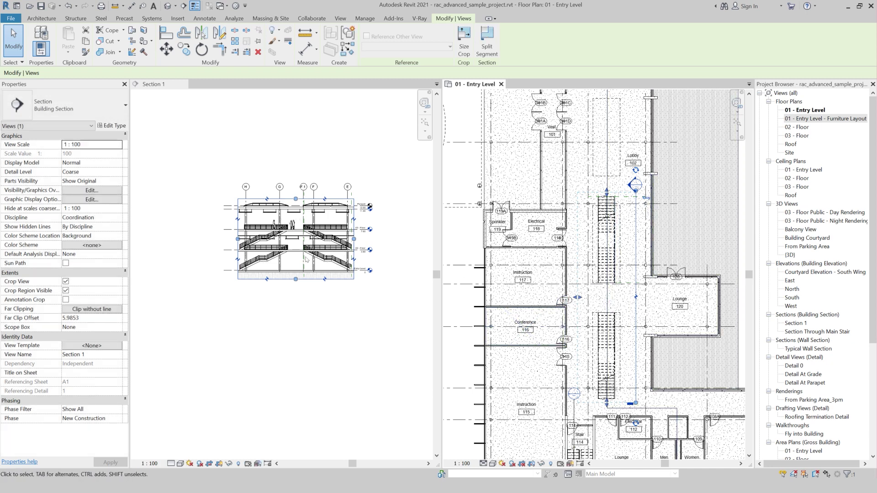
{"action": "left_click", "coordinate": [41, 18]}
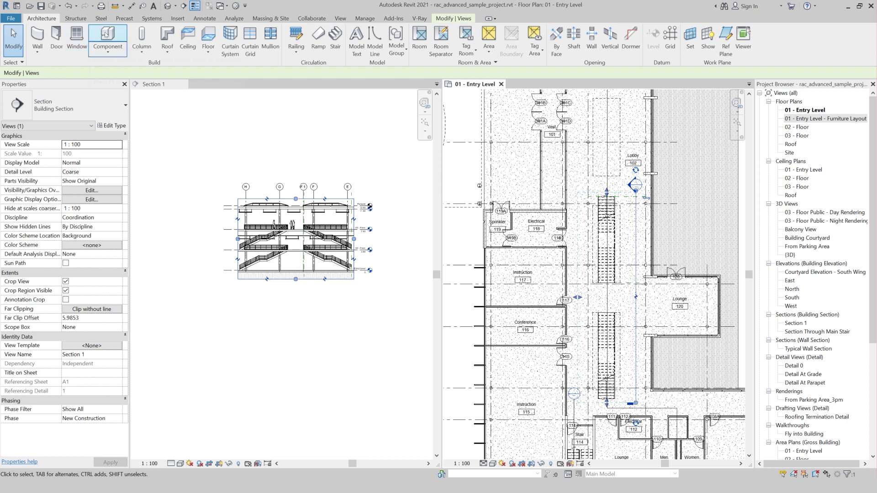
Place an M_Chair-Breuer chair by the stair on the 01 - Entry Level - Furniture Layout plan.
{"action": "left_click", "coordinate": [90, 42]}
{"action": "left_click", "coordinate": [89, 105]}
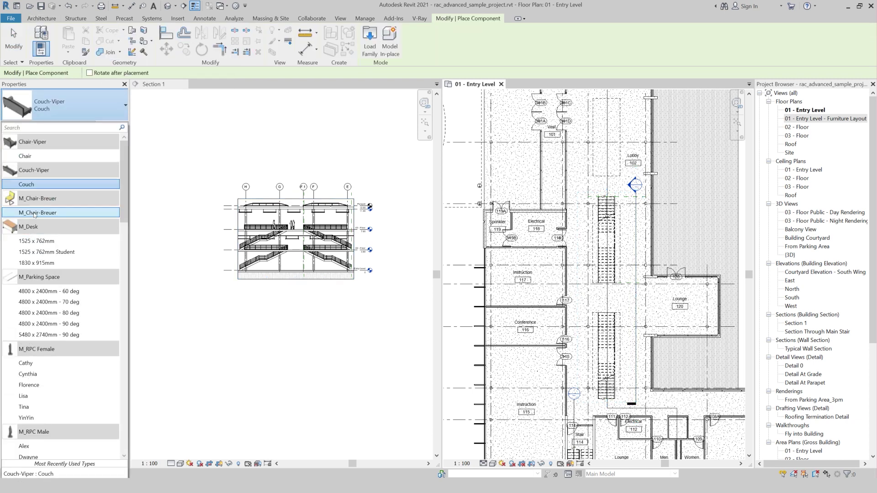
{"action": "left_click", "coordinate": [28, 213]}
{"action": "scroll", "coordinate": [604, 311], "scroll_direction": "up", "scroll_amount": 2}
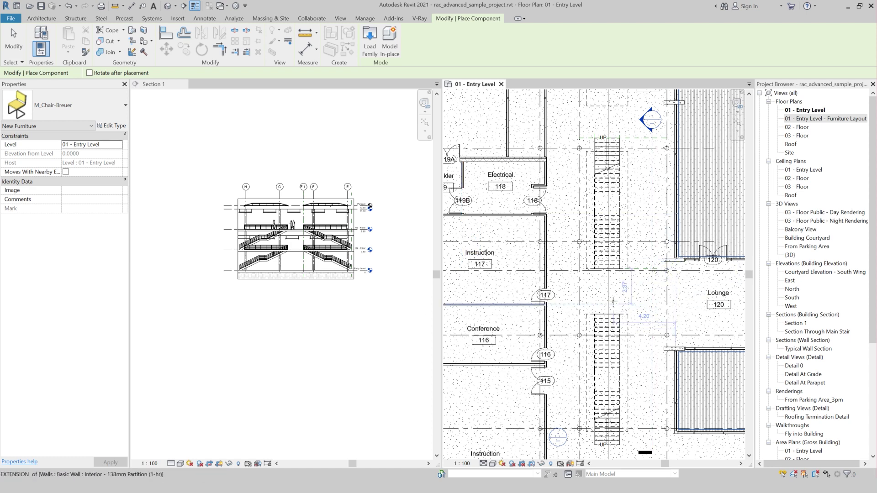
{"action": "double_click", "coordinate": [810, 118]}
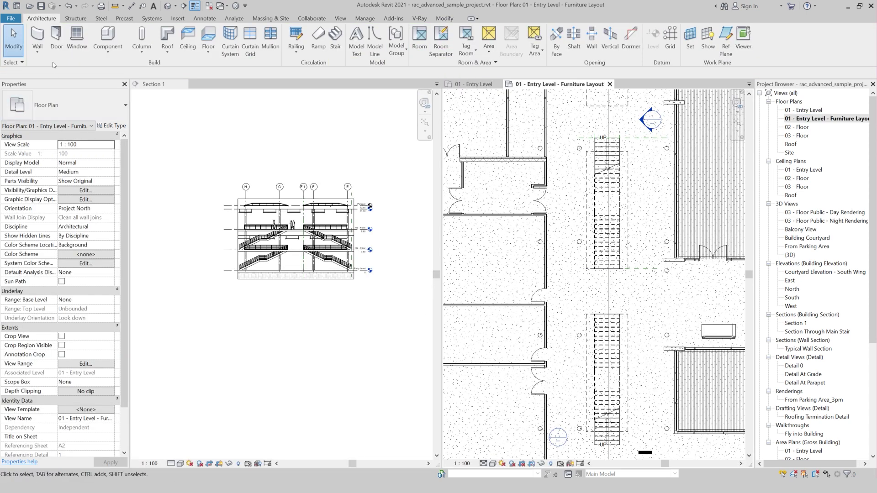
{"action": "left_click", "coordinate": [108, 37]}
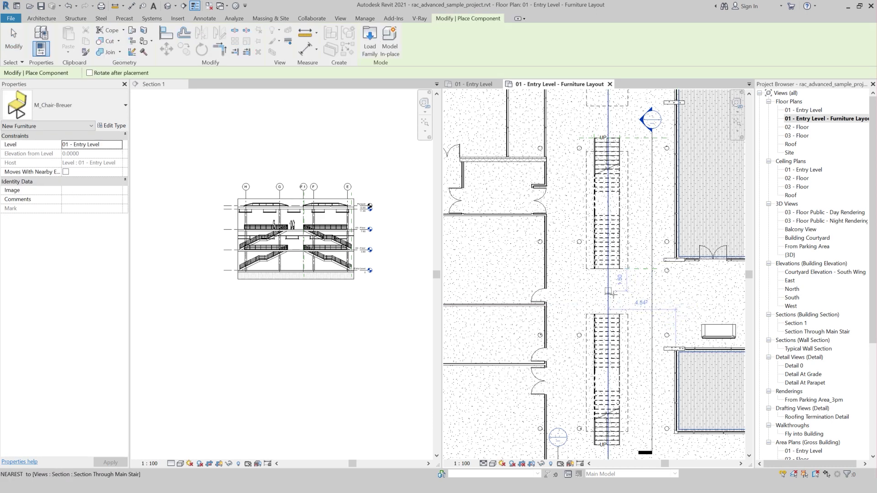
{"action": "left_click", "coordinate": [625, 294]}
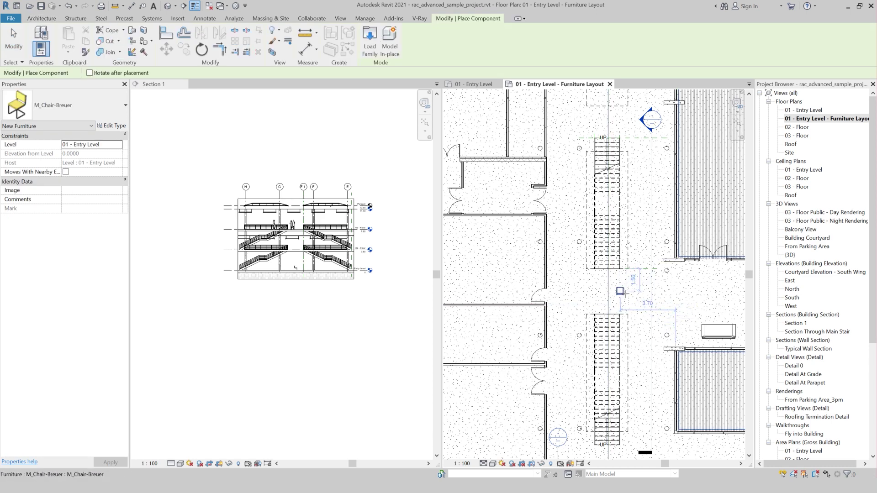
{"action": "key", "text": "Escape"}
Move the placed chair further right along the corridor beside the stair.
{"action": "left_click", "coordinate": [632, 295]}
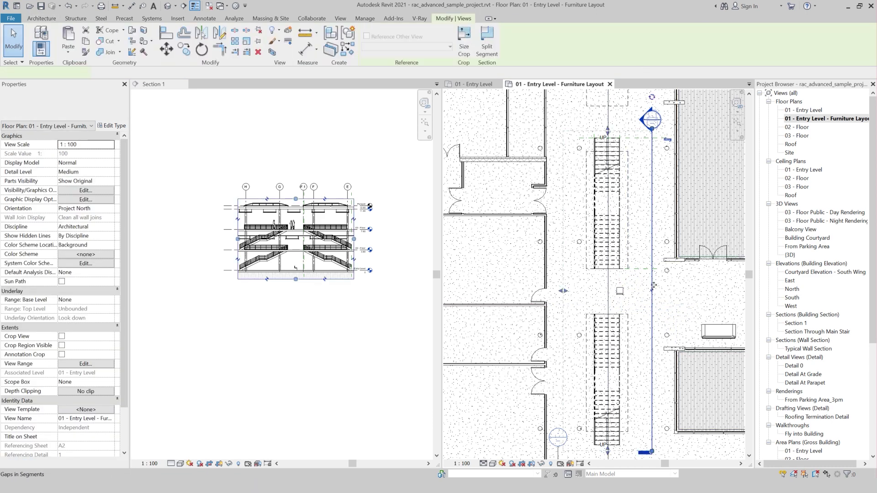
{"action": "left_click", "coordinate": [620, 292]}
{"action": "mouse_move", "coordinate": [620, 293]}
{"action": "left_mouse_down"}
{"action": "mouse_move", "coordinate": [663, 293]}
{"action": "mouse_move", "coordinate": [557, 290]}
{"action": "left_mouse_up"}
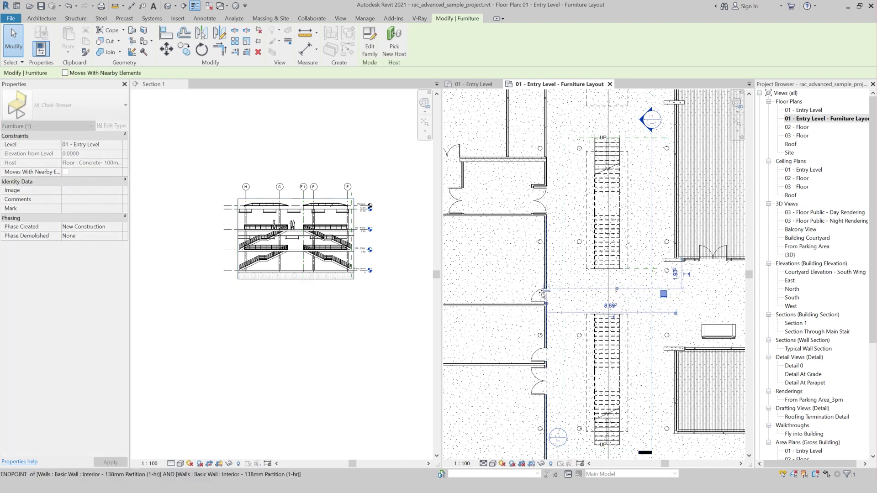
{"action": "left_click", "coordinate": [652, 294]}
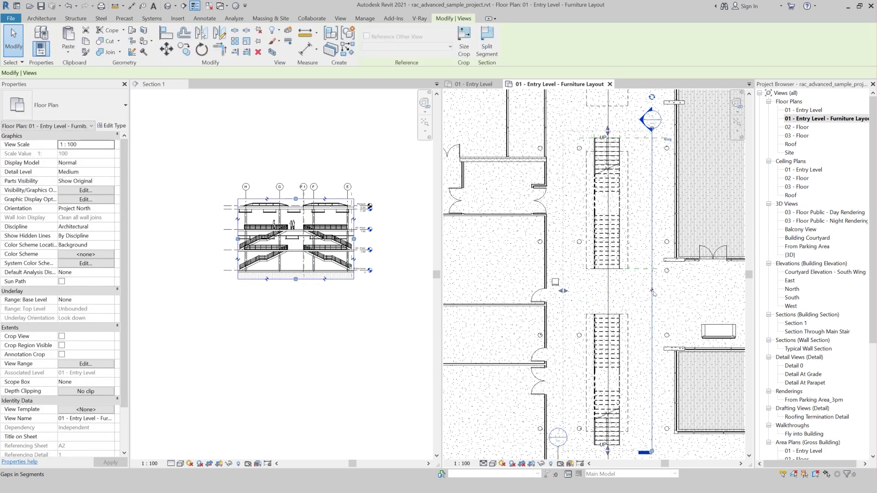
{"action": "scroll", "coordinate": [563, 290], "scroll_direction": "up", "scroll_amount": 1}
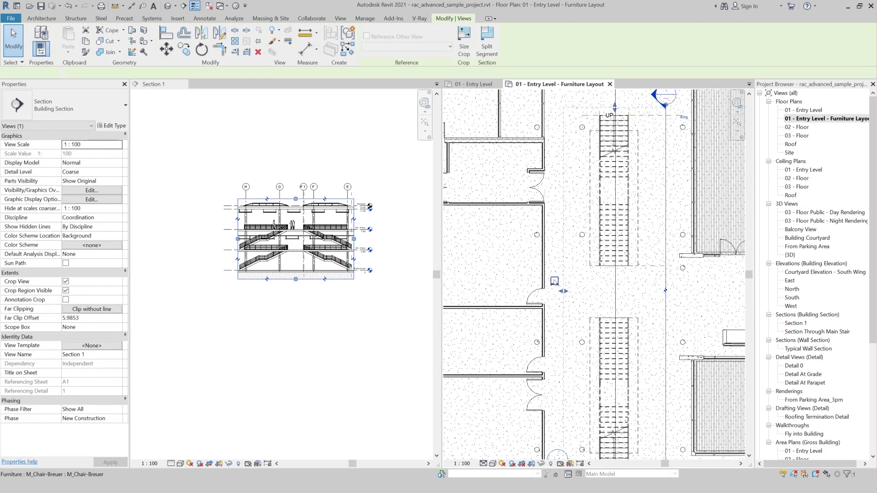
{"action": "left_click", "coordinate": [555, 282]}
{"action": "key", "text": "Escape"}
{"action": "scroll", "coordinate": [564, 228], "scroll_direction": "down", "scroll_amount": 2}
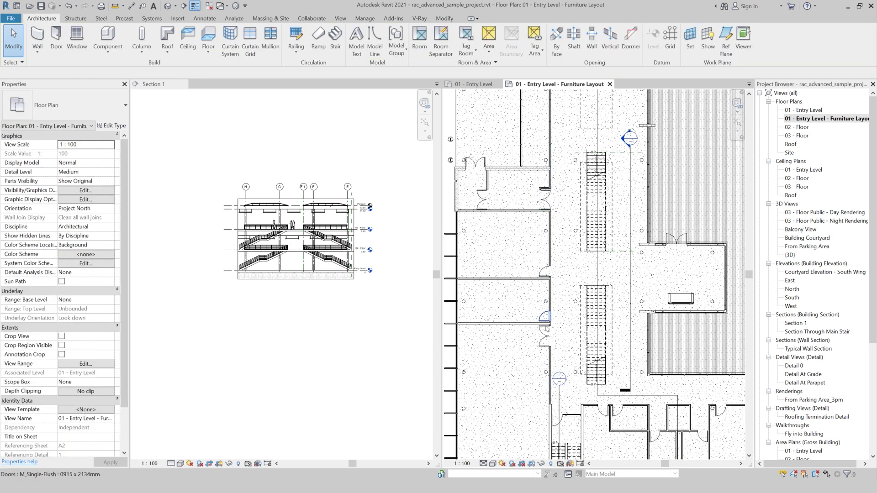
Drag Section 1's far clip grip to a 5.9311 depth, then return to the Section 1 view.
{"action": "left_click", "coordinate": [632, 279]}
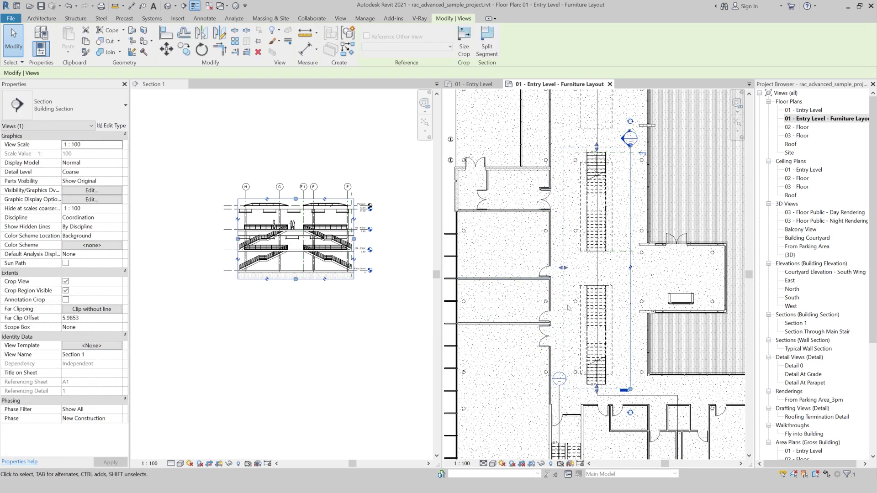
{"action": "left_click_drag", "start_coordinate": [564, 267], "coordinate": [537, 271]}
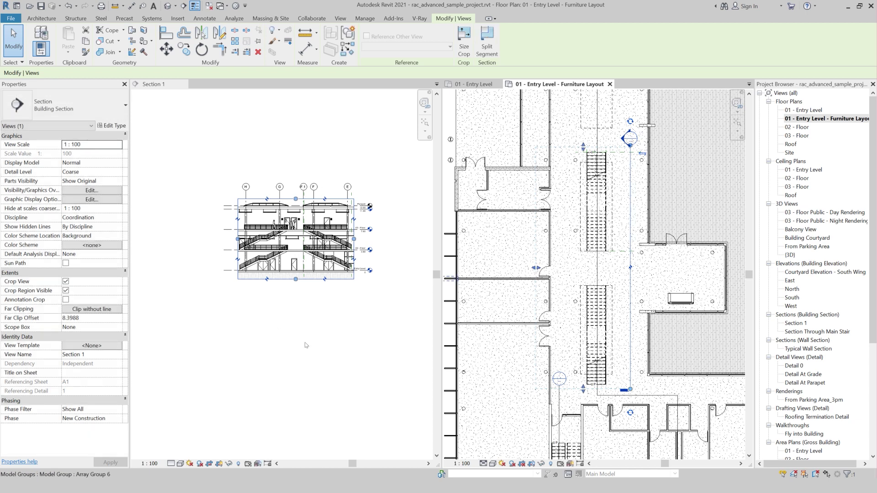
{"action": "left_click_drag", "start_coordinate": [539, 270], "coordinate": [569, 273]}
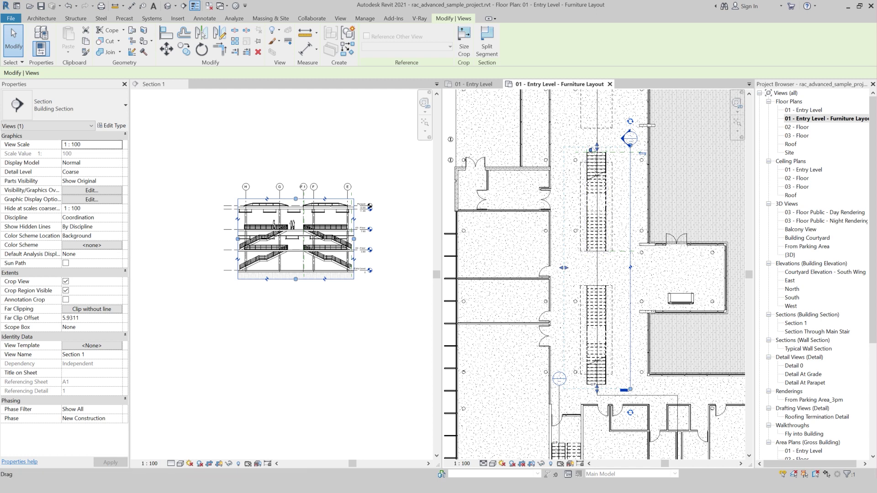
{"action": "left_click_drag", "start_coordinate": [597, 146], "coordinate": [597, 146]}
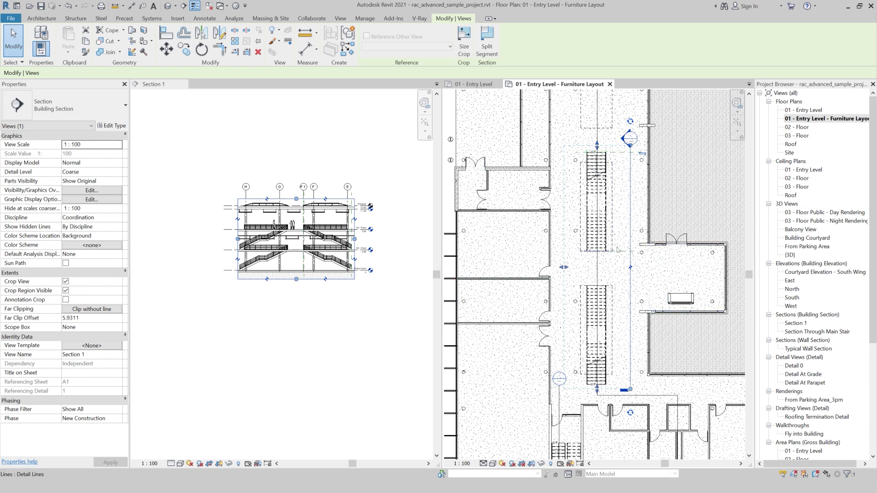
{"action": "scroll", "coordinate": [664, 204], "scroll_direction": "down", "scroll_amount": 1}
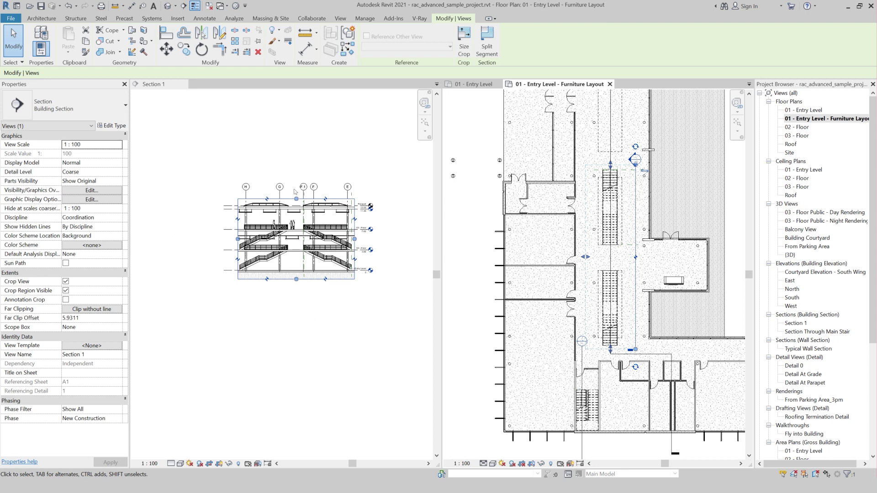
{"action": "key", "text": "Escape"}
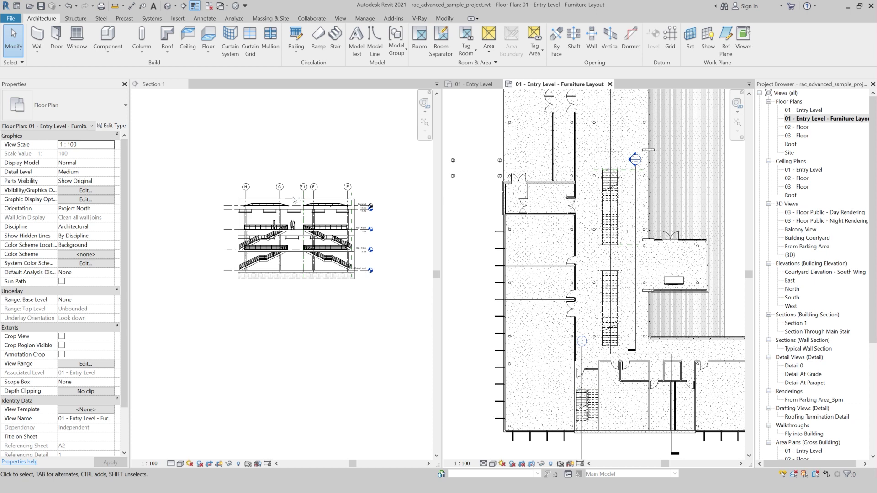
{"action": "scroll", "coordinate": [550, 143], "scroll_direction": "down", "scroll_amount": 1}
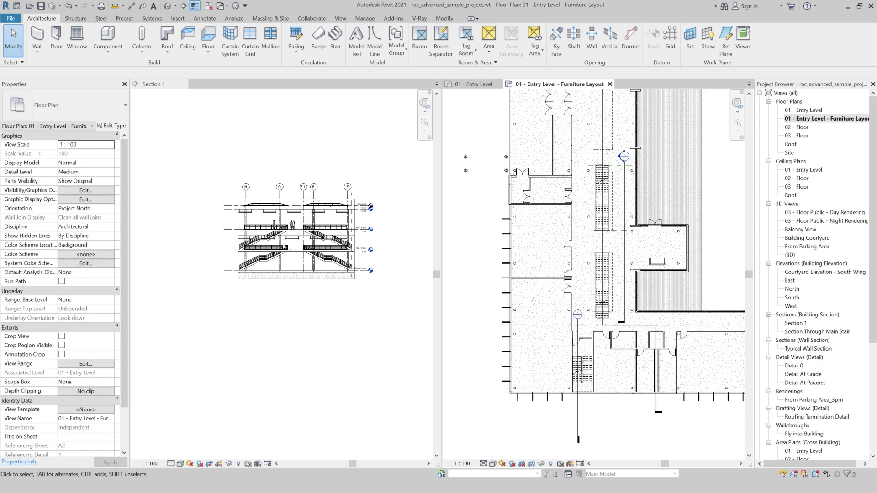
{"action": "left_click", "coordinate": [296, 201]}
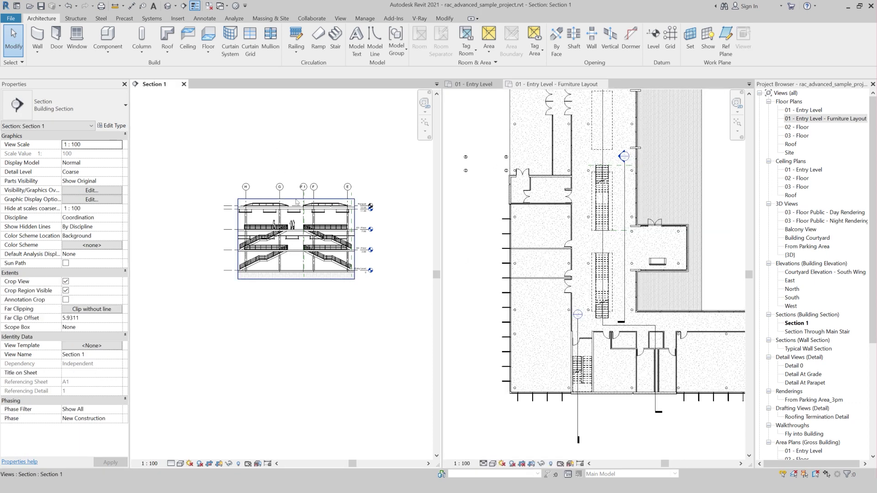
Select the Concrete Deck roof in the Section 1 view.
{"action": "left_click", "coordinate": [293, 202]}
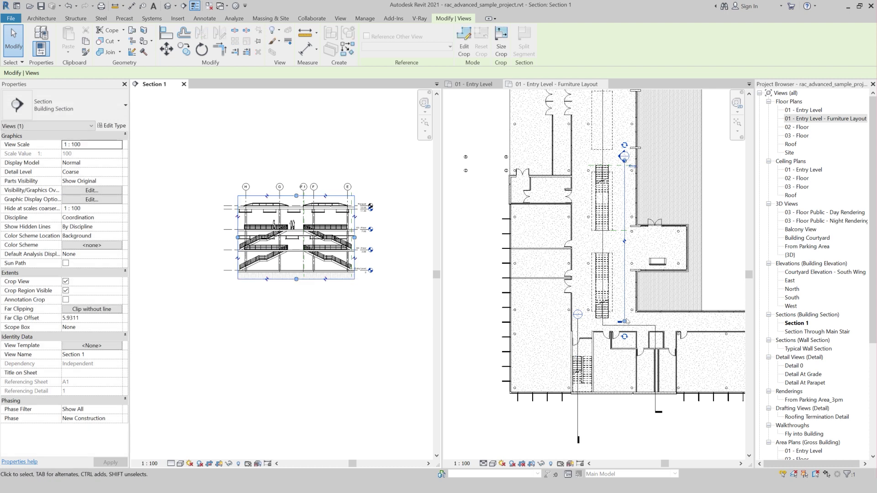
{"action": "left_click", "coordinate": [187, 227]}
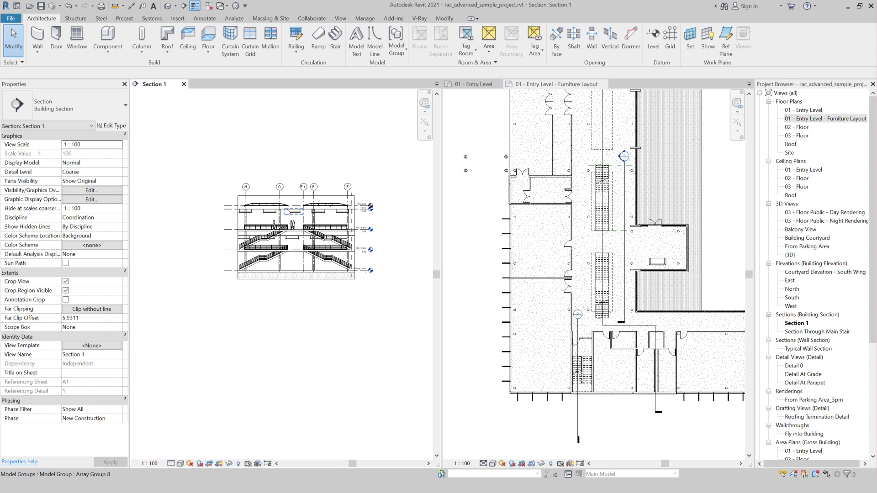
{"action": "scroll", "coordinate": [284, 210], "scroll_direction": "up", "scroll_amount": 4}
{"action": "scroll", "coordinate": [292, 212], "scroll_direction": "up", "scroll_amount": 1}
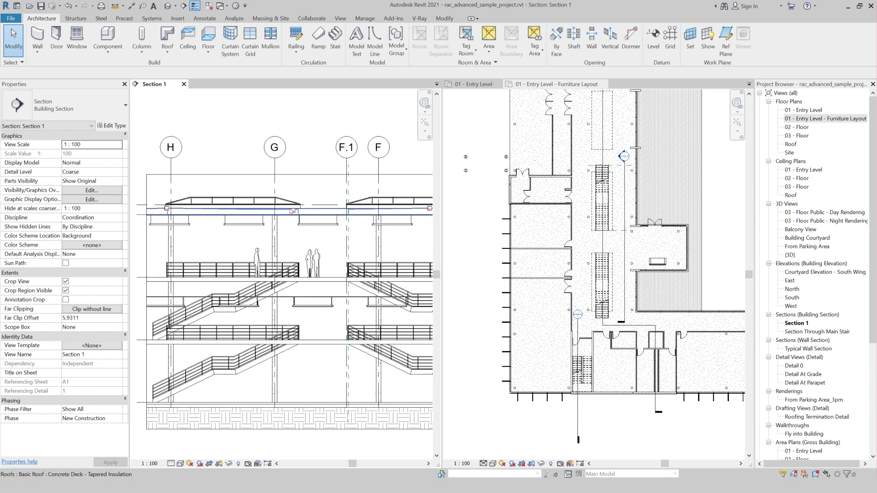
{"action": "left_click", "coordinate": [292, 211]}
{"action": "scroll", "coordinate": [293, 211], "scroll_direction": "down", "scroll_amount": 3}
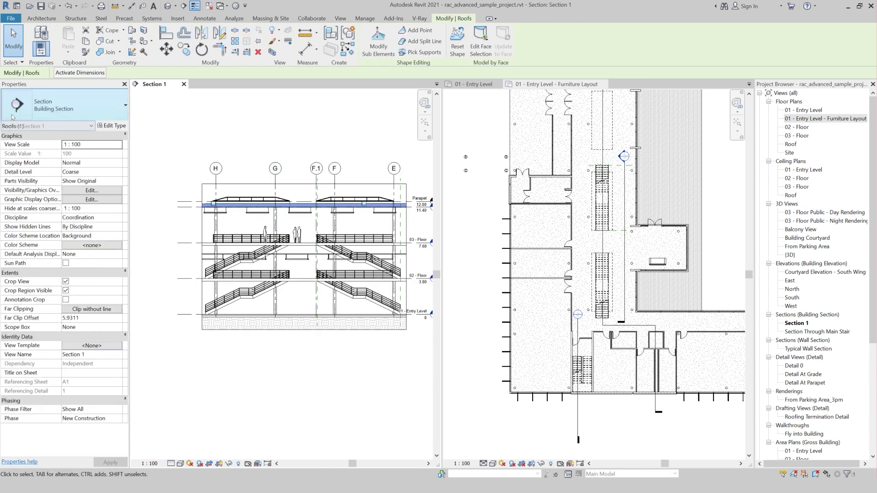
Copy the roof and paste it aligned to the Parapet level.
{"action": "left_click", "coordinate": [87, 41]}
{"action": "left_click", "coordinate": [68, 53]}
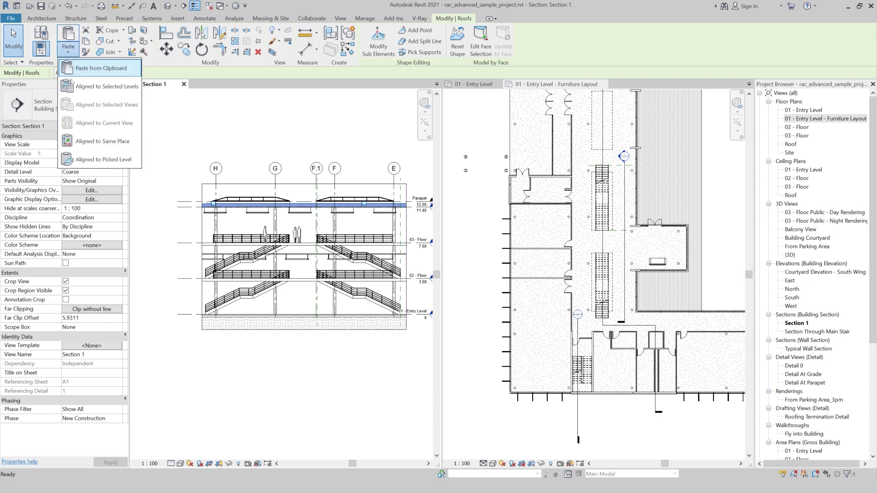
{"action": "left_click", "coordinate": [72, 90]}
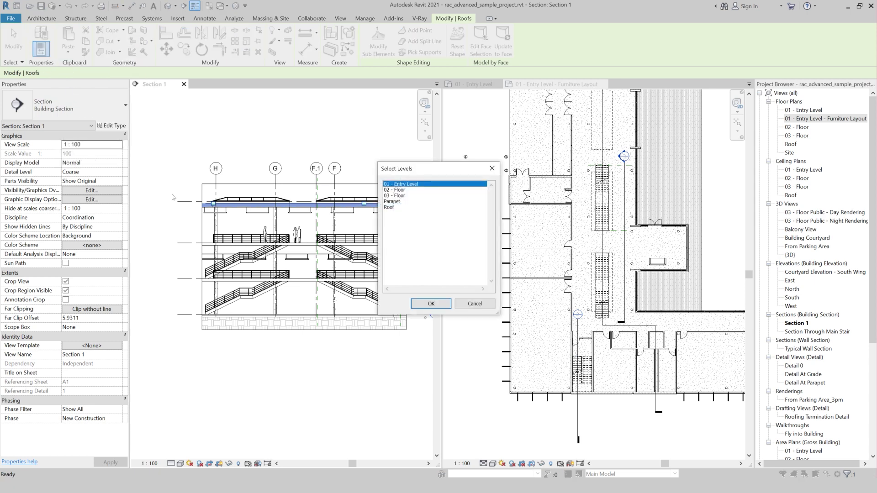
{"action": "left_click", "coordinate": [395, 208]}
{"action": "left_click", "coordinate": [431, 304]}
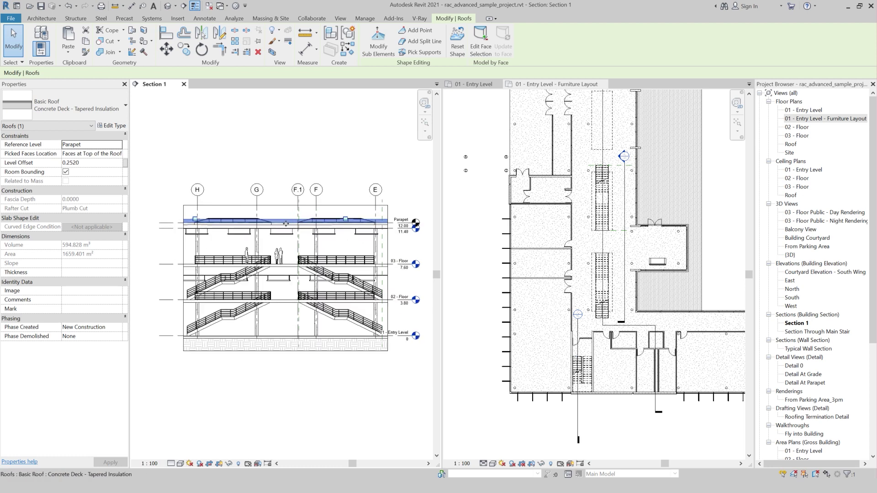
Raise the pasted roof copy with a Level Offset of 3.0000 above Parapet.
{"action": "left_click", "coordinate": [90, 163]}
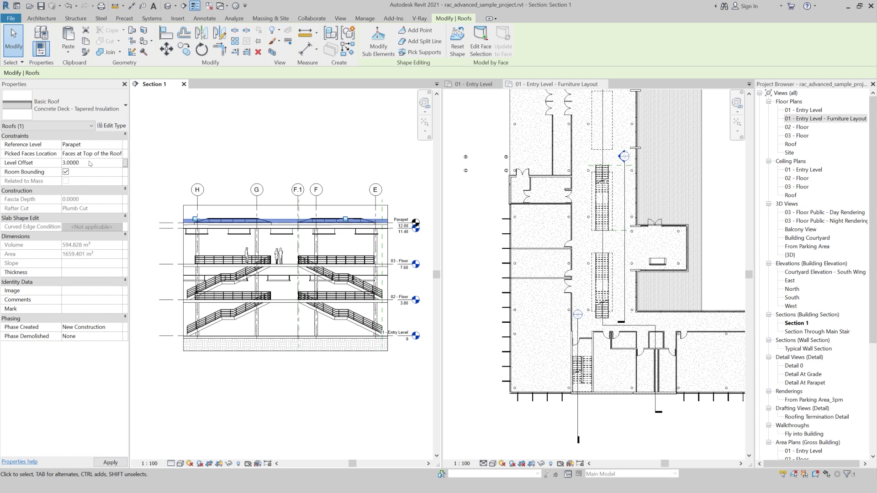
{"action": "left_click", "coordinate": [284, 205]}
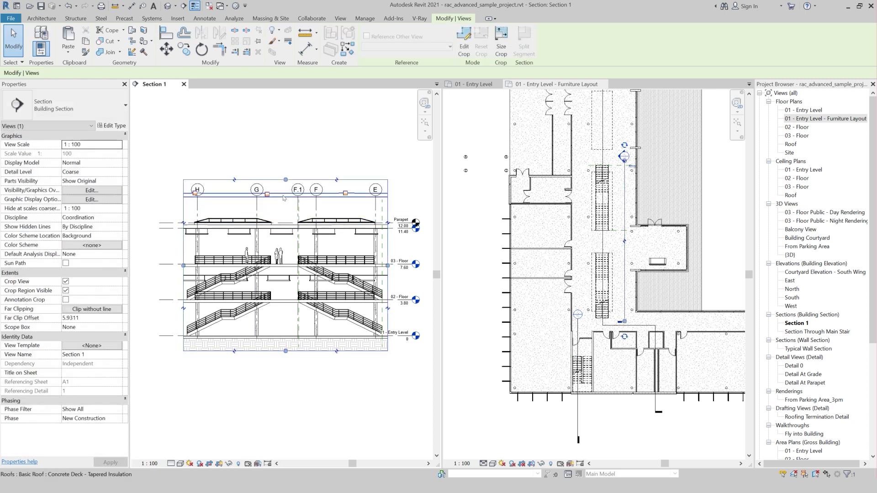
{"action": "left_click", "coordinate": [279, 201]}
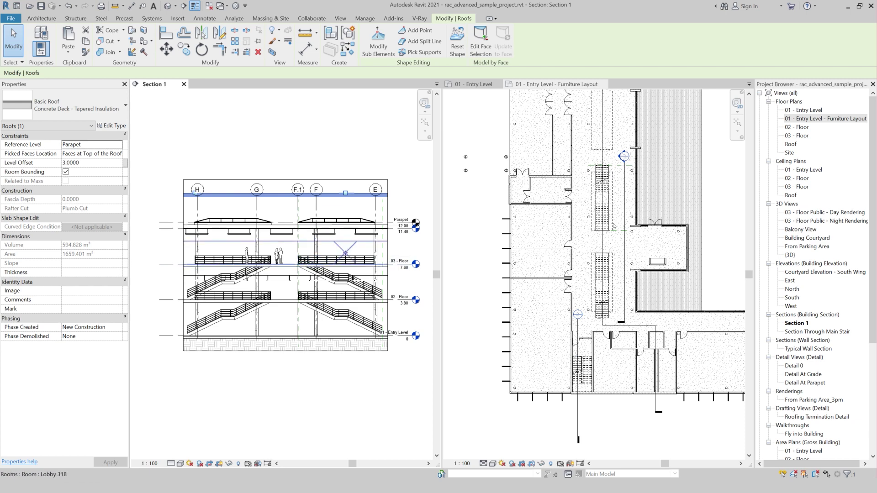
{"action": "left_click", "coordinate": [625, 241]}
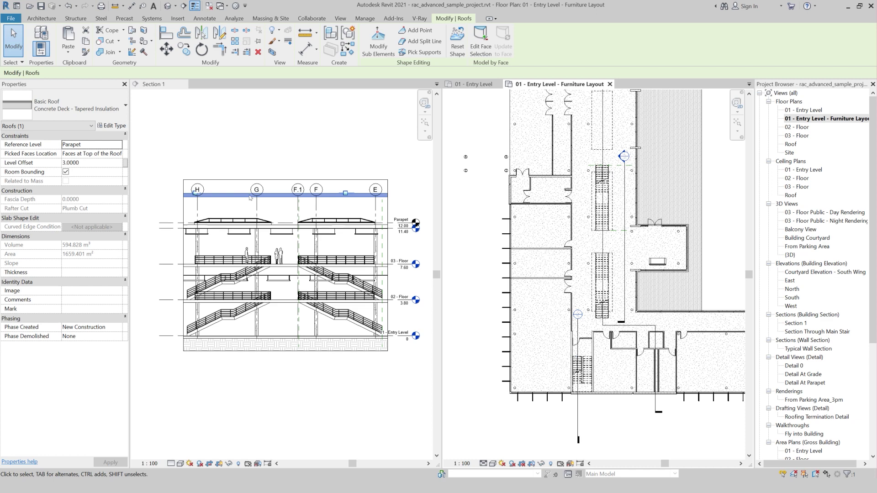
{"action": "left_click", "coordinate": [284, 155]}
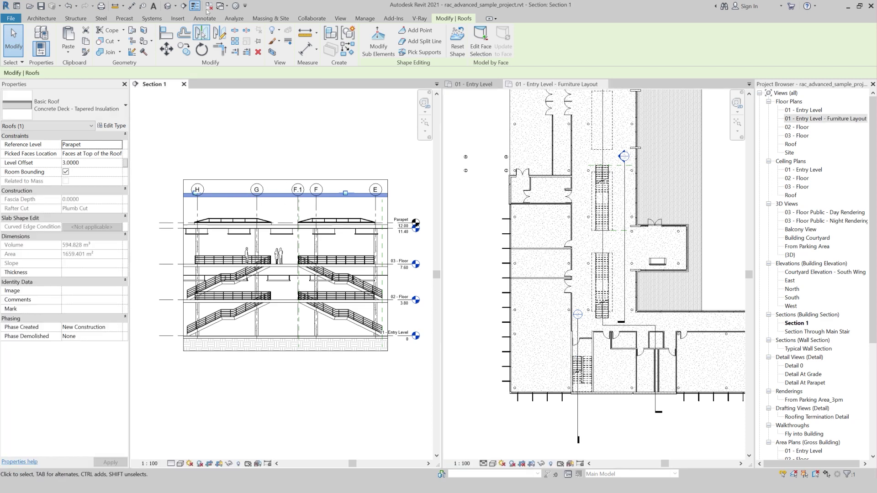
{"action": "left_click", "coordinate": [186, 6]}
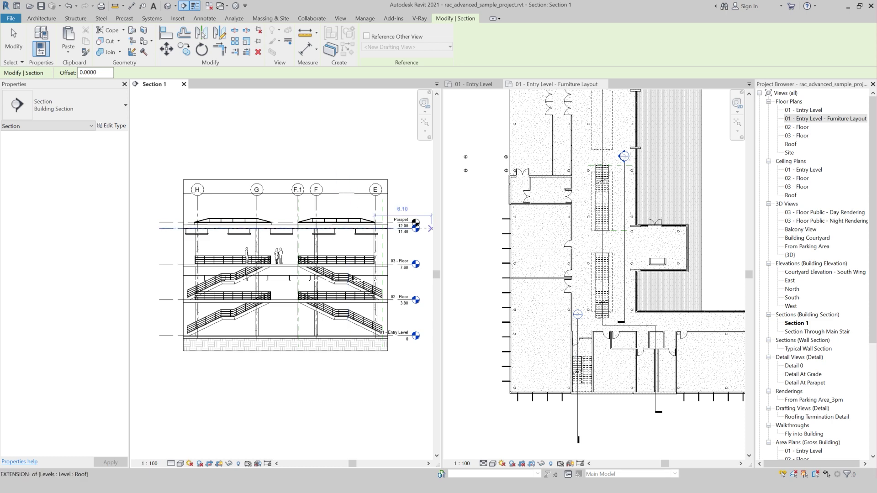
Draw Section 2 vertically through the stair, preview its view, then return to Section 1.
{"action": "left_click", "coordinate": [620, 273]}
{"action": "left_click", "coordinate": [617, 206]}
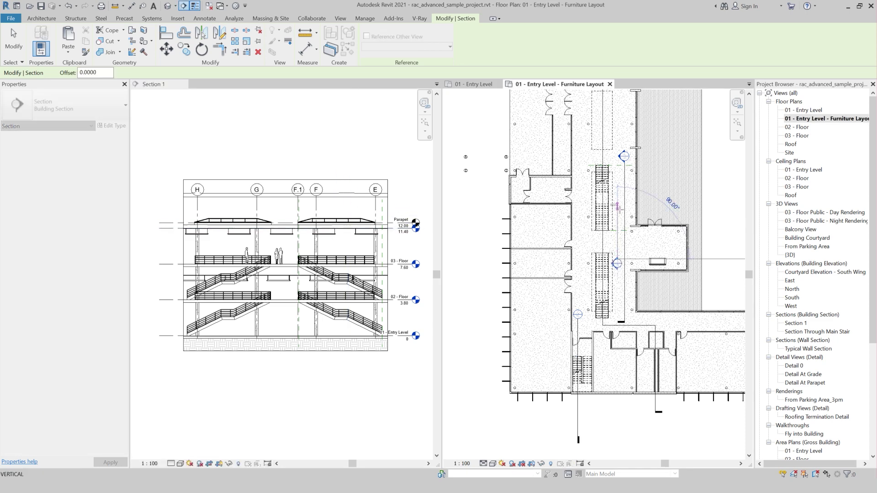
{"action": "left_click", "coordinate": [556, 268]}
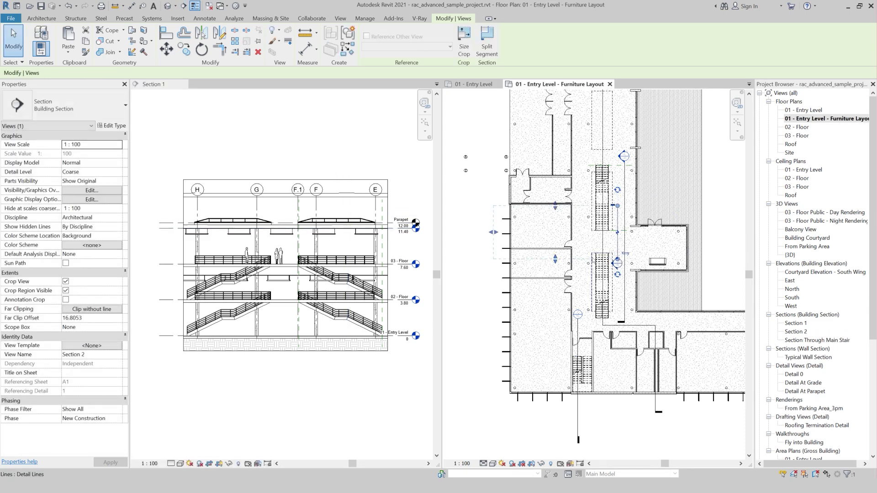
{"action": "double_click", "coordinate": [617, 264]}
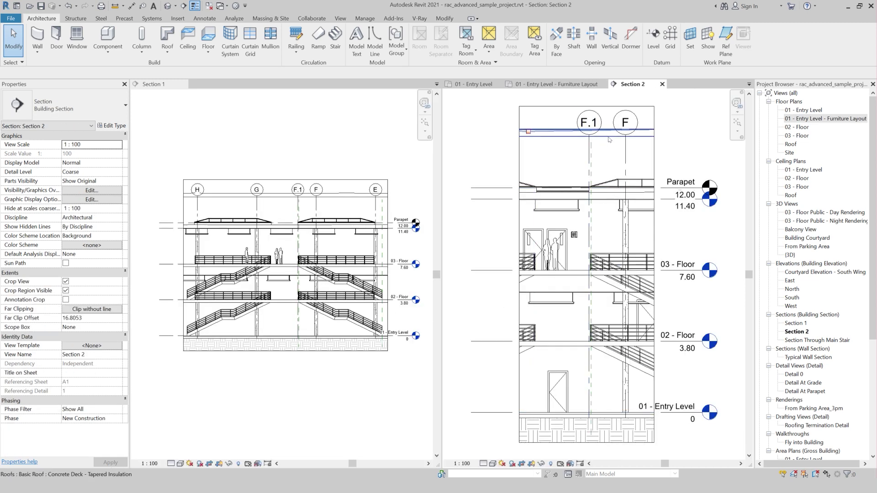
{"action": "left_click", "coordinate": [662, 84]}
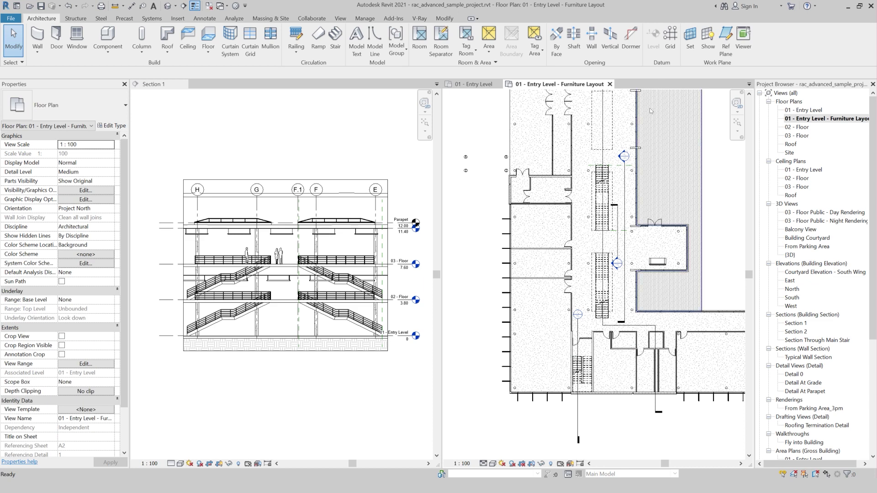
{"action": "left_click", "coordinate": [319, 196]}
{"action": "left_click", "coordinate": [362, 208]}
{"action": "scroll", "coordinate": [296, 172], "scroll_direction": "down", "scroll_amount": 1}
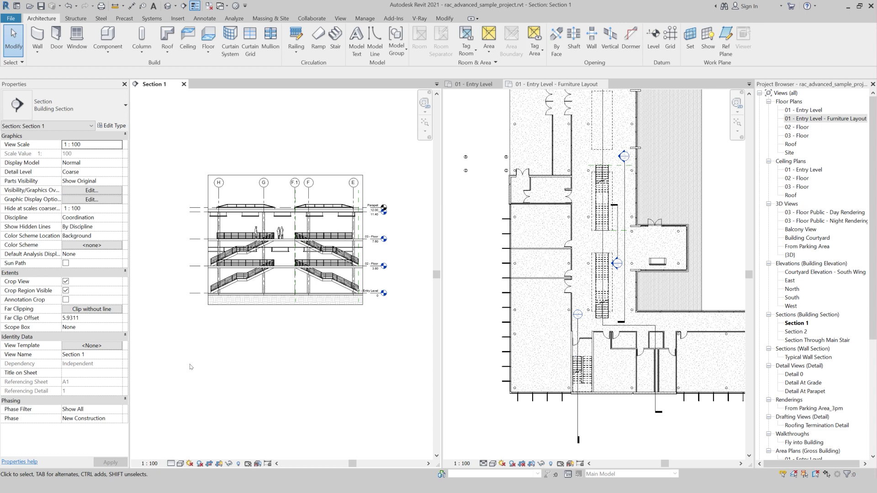
Add a new level, Level 6, in the Section 1 view.
{"action": "left_click", "coordinate": [653, 39]}
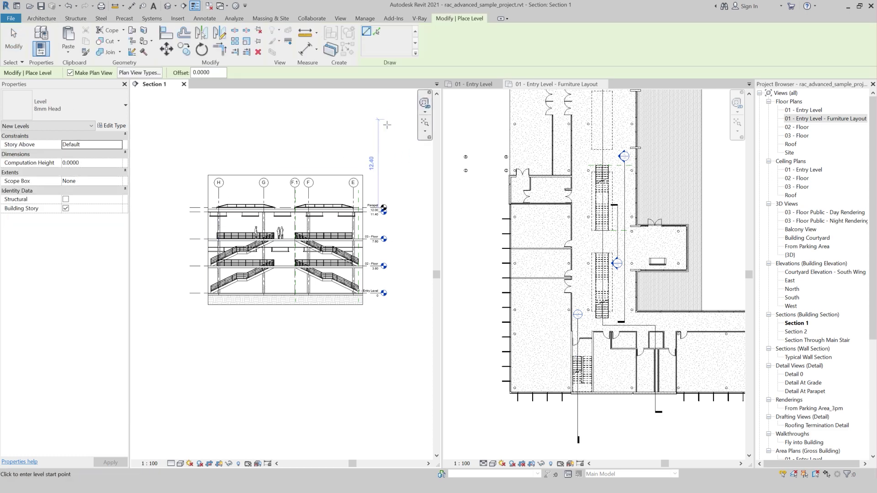
{"action": "left_click", "coordinate": [381, 144]}
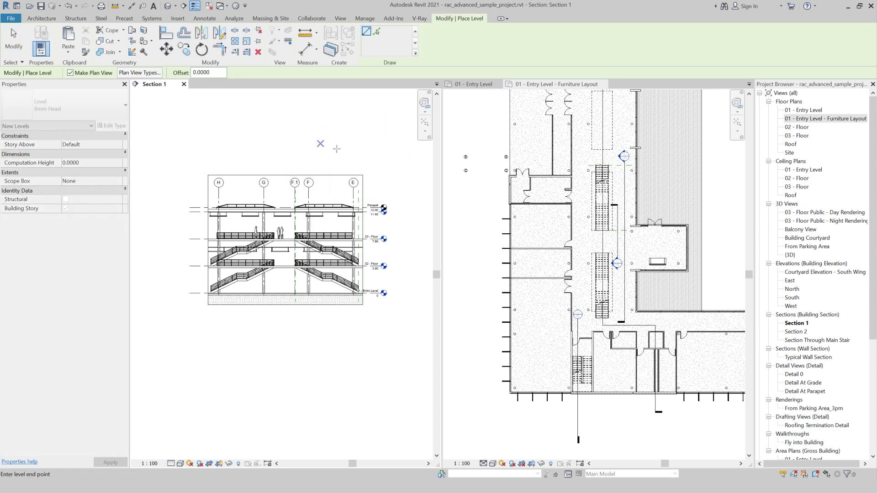
{"action": "left_click", "coordinate": [384, 150]}
{"action": "key", "text": "Escape"}
{"action": "key", "text": "Escape"}
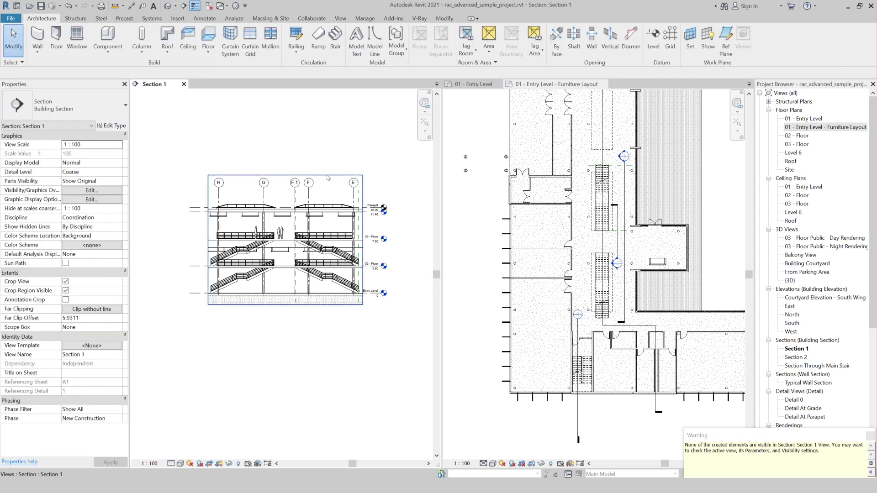
Trim Section 1's crop region top to just above the grid heads, then activate the furniture plan.
{"action": "left_click", "coordinate": [327, 177]}
{"action": "scroll", "coordinate": [328, 177], "scroll_direction": "down", "scroll_amount": 2}
{"action": "left_click_drag", "start_coordinate": [290, 178], "coordinate": [290, 137]}
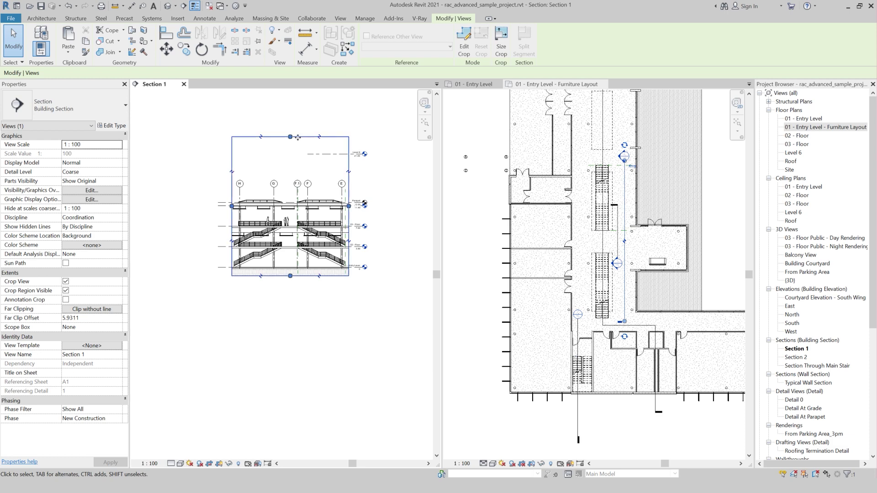
{"action": "left_click_drag", "start_coordinate": [291, 138], "coordinate": [293, 170]}
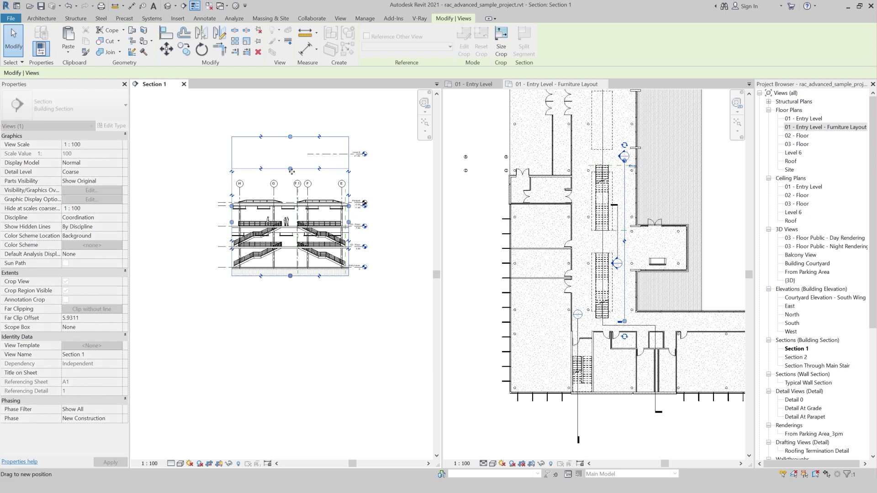
{"action": "left_click", "coordinate": [293, 169]}
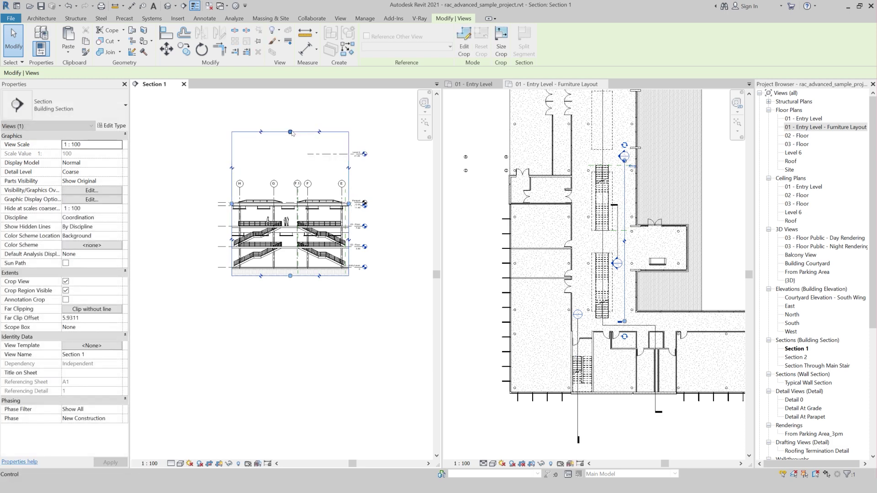
{"action": "left_click_drag", "start_coordinate": [293, 171], "coordinate": [295, 173]}
{"action": "left_click", "coordinate": [361, 176]}
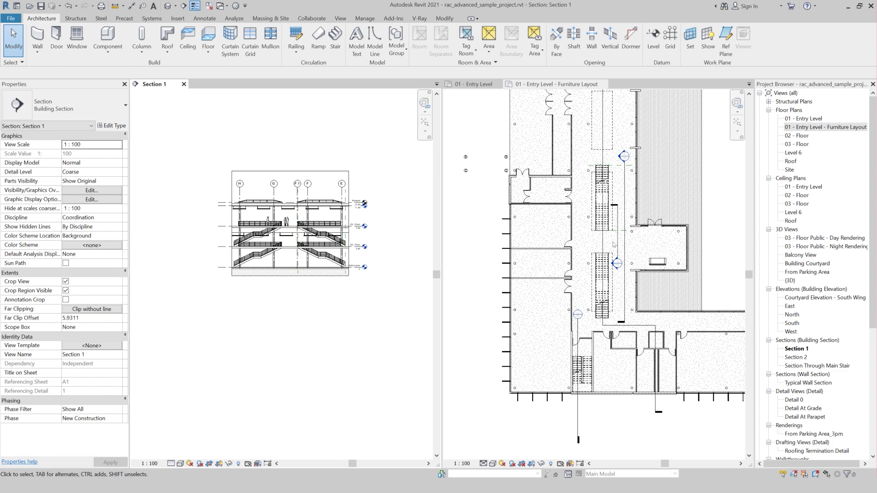
{"action": "left_click", "coordinate": [628, 248]}
{"action": "scroll", "coordinate": [624, 320], "scroll_direction": "down", "scroll_amount": 2}
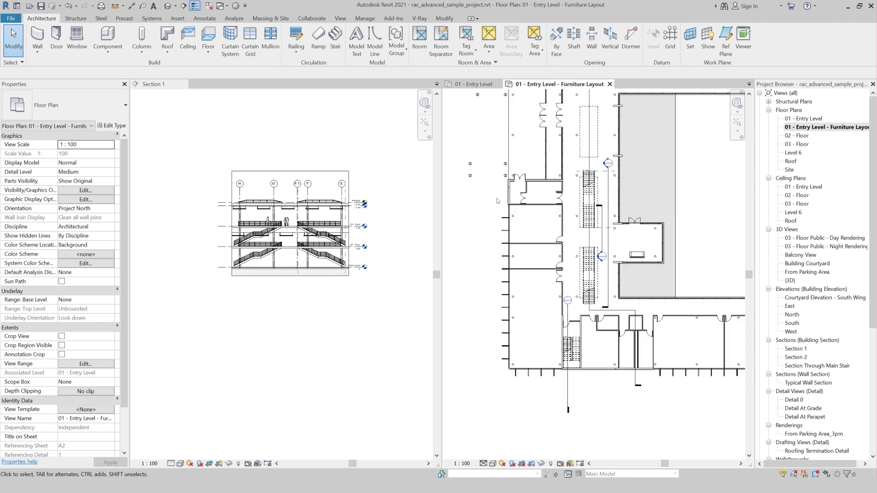
Open the 01 - Entry Level plan and close the Section 1 and Furniture Layout views.
{"action": "middle_click_drag", "start_coordinate": [577, 356], "coordinate": [488, 387]}
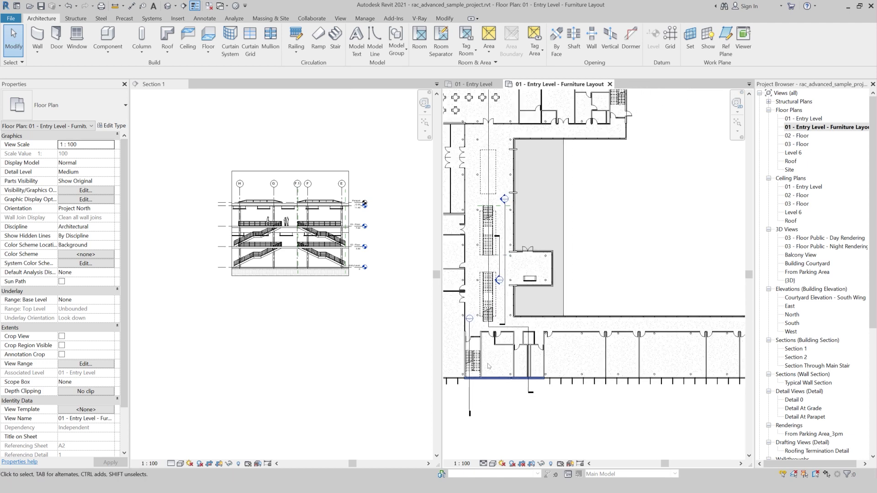
{"action": "double_click", "coordinate": [805, 119]}
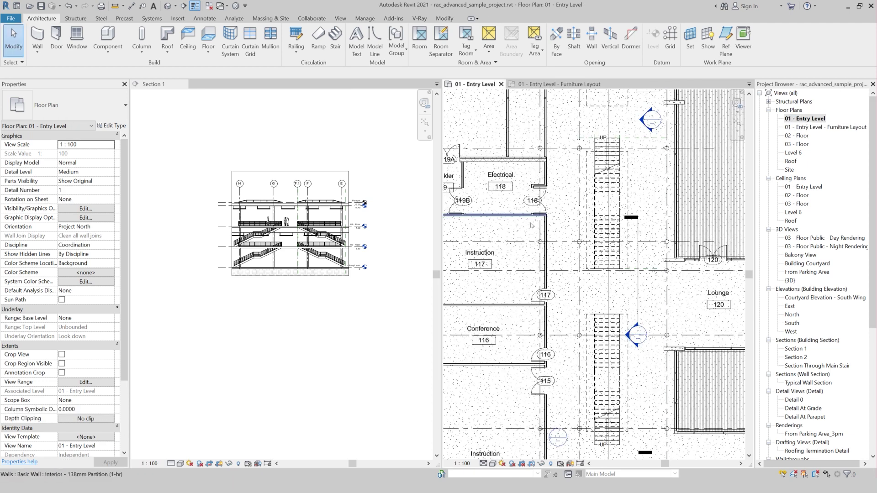
{"action": "scroll", "coordinate": [497, 378], "scroll_direction": "down", "scroll_amount": 2}
{"action": "scroll", "coordinate": [497, 377], "scroll_direction": "up", "scroll_amount": 1}
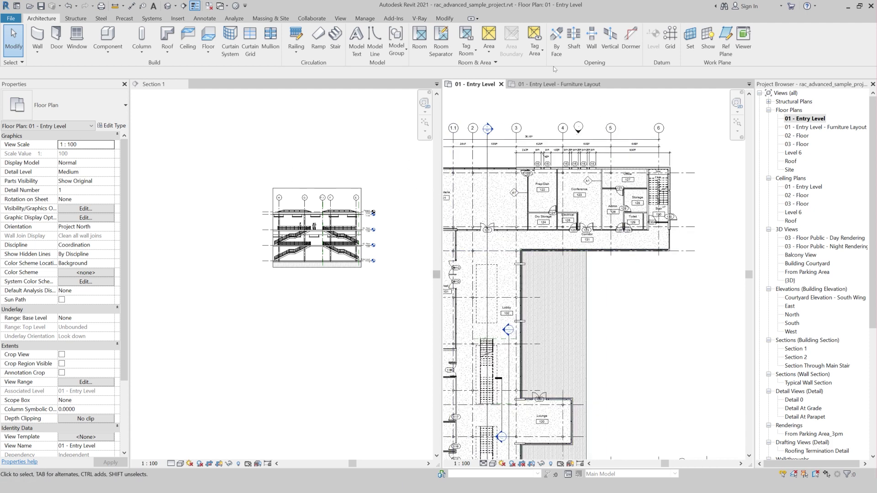
{"action": "left_click", "coordinate": [184, 84]}
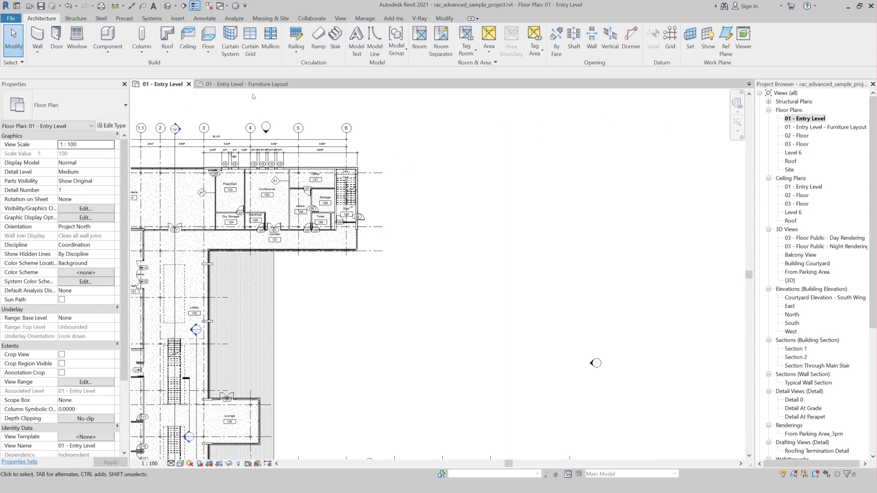
{"action": "left_click", "coordinate": [256, 85]}
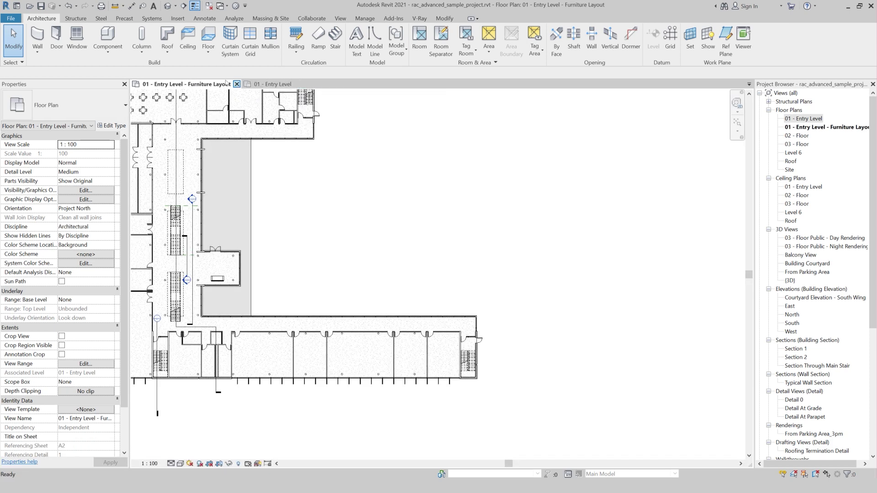
{"action": "left_click", "coordinate": [237, 84]}
Draw Section 3 north–south from below the corridor through the Admin room.
{"action": "mouse_move", "coordinate": [591, 300]}
{"action": "middle_mouse_down"}
{"action": "mouse_move", "coordinate": [523, 342]}
{"action": "mouse_move", "coordinate": [552, 358]}
{"action": "middle_mouse_up"}
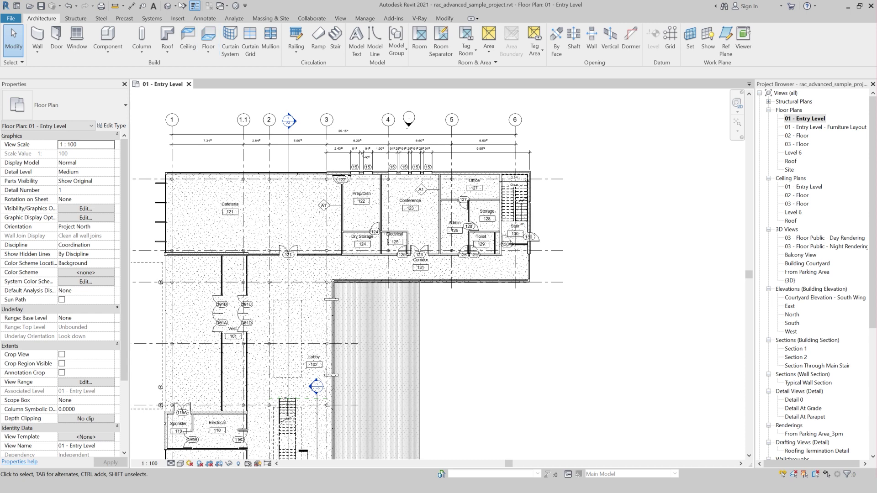
{"action": "left_click", "coordinate": [184, 7]}
{"action": "left_click", "coordinate": [446, 301]}
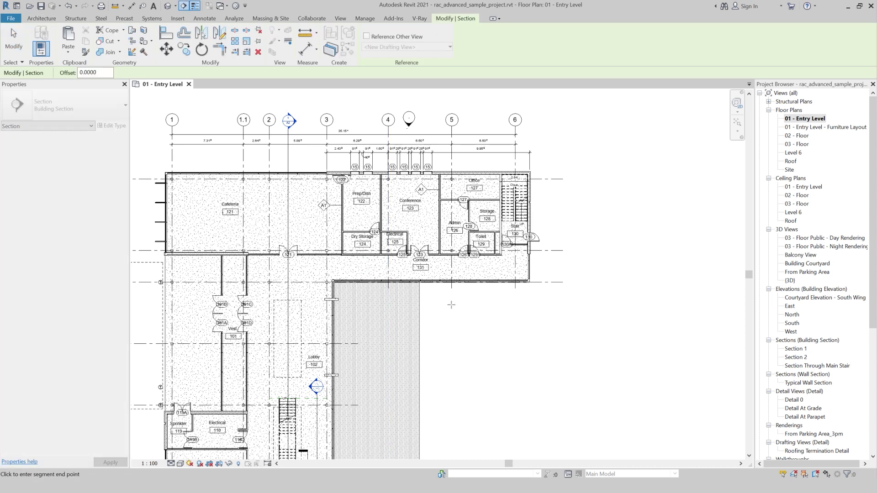
{"action": "left_click", "coordinate": [447, 149]}
{"action": "key", "text": "Escape"}
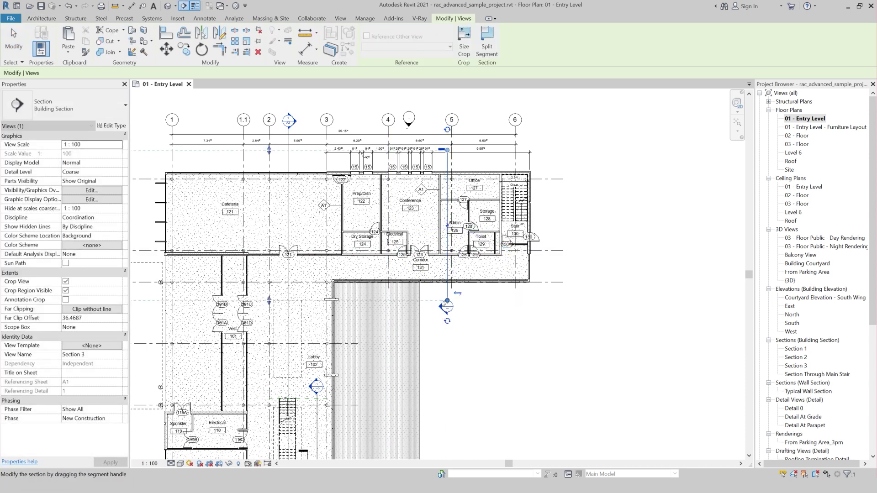
Fine-tune Section 3's line position so it cuts through Admin near grid 5.
{"action": "scroll", "coordinate": [461, 252], "scroll_direction": "up", "scroll_amount": 2}
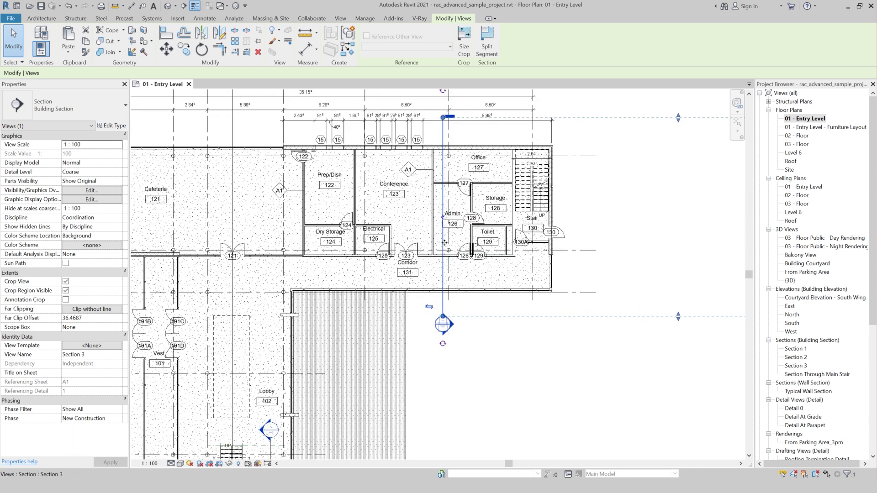
{"action": "left_click_drag", "start_coordinate": [456, 242], "coordinate": [457, 256]}
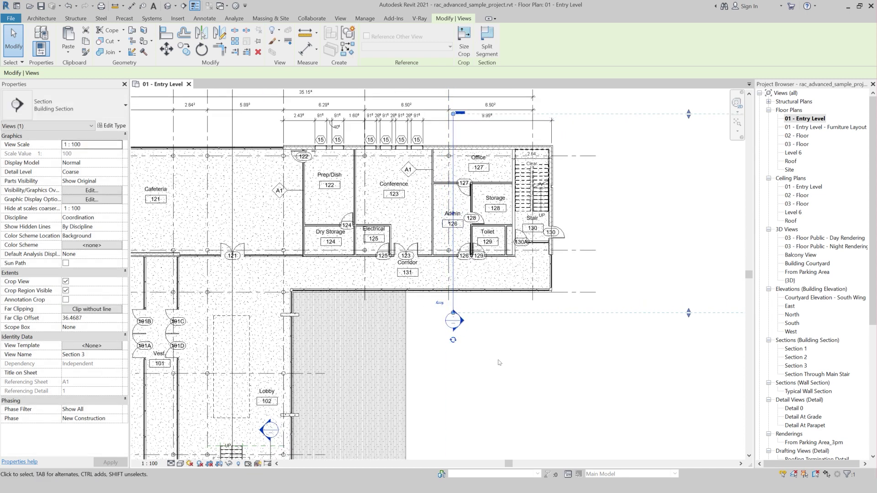
{"action": "scroll", "coordinate": [456, 214], "scroll_direction": "up", "scroll_amount": 2}
{"action": "scroll", "coordinate": [456, 215], "scroll_direction": "up", "scroll_amount": 4}
{"action": "scroll", "coordinate": [446, 210], "scroll_direction": "up", "scroll_amount": 3}
{"action": "scroll", "coordinate": [442, 208], "scroll_direction": "up", "scroll_amount": 1}
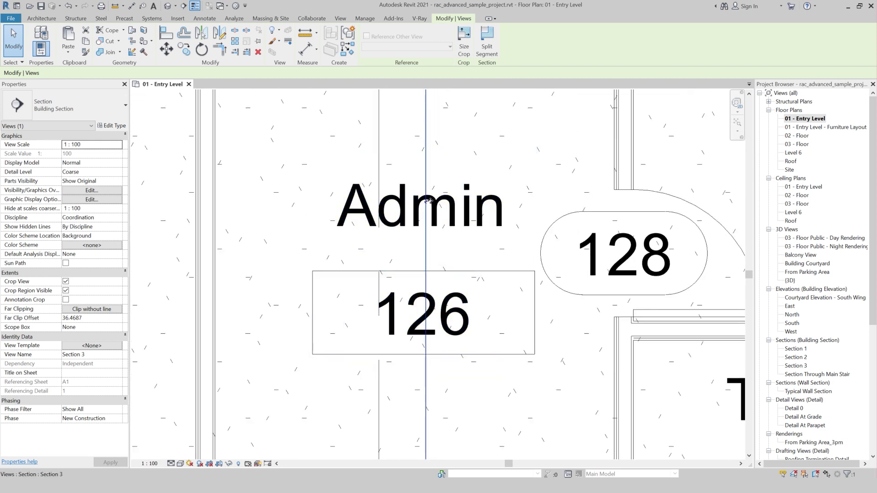
{"action": "scroll", "coordinate": [409, 152], "scroll_direction": "down", "scroll_amount": 3}
{"action": "scroll", "coordinate": [409, 153], "scroll_direction": "down", "scroll_amount": 2}
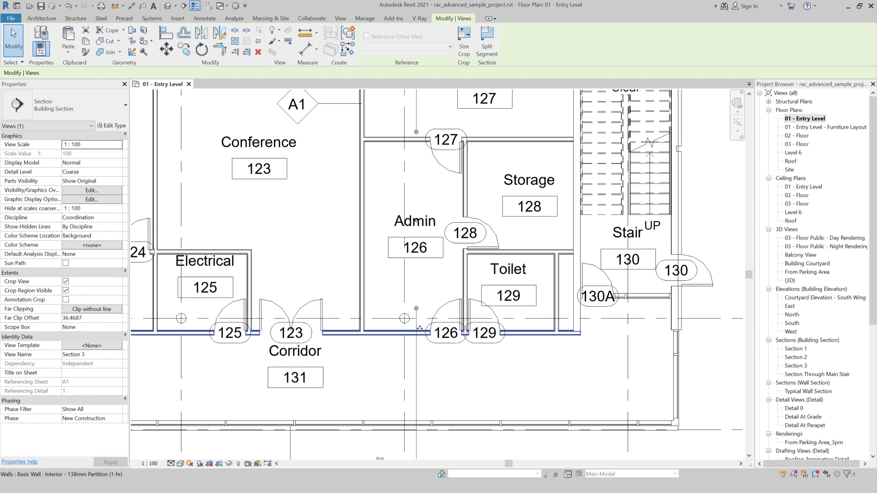
{"action": "scroll", "coordinate": [411, 274], "scroll_direction": "down", "scroll_amount": 3}
{"action": "scroll", "coordinate": [416, 379], "scroll_direction": "down", "scroll_amount": 1}
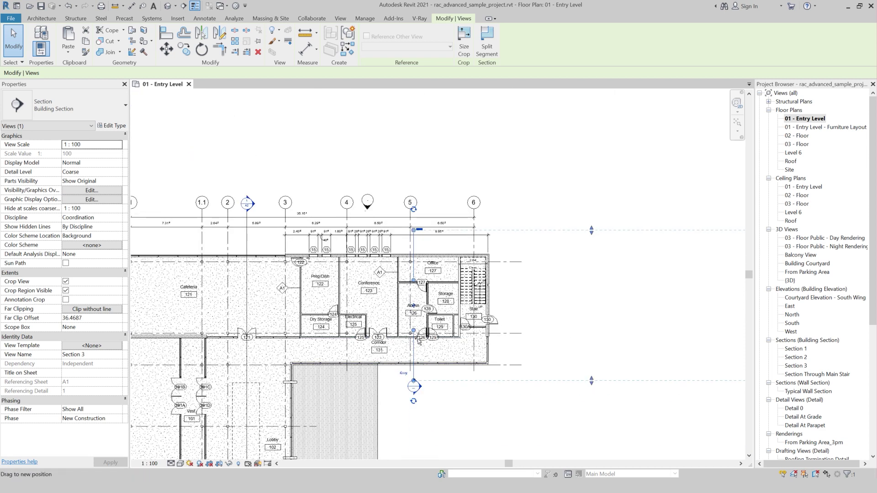
{"action": "left_click_drag", "start_coordinate": [419, 371], "coordinate": [419, 372]}
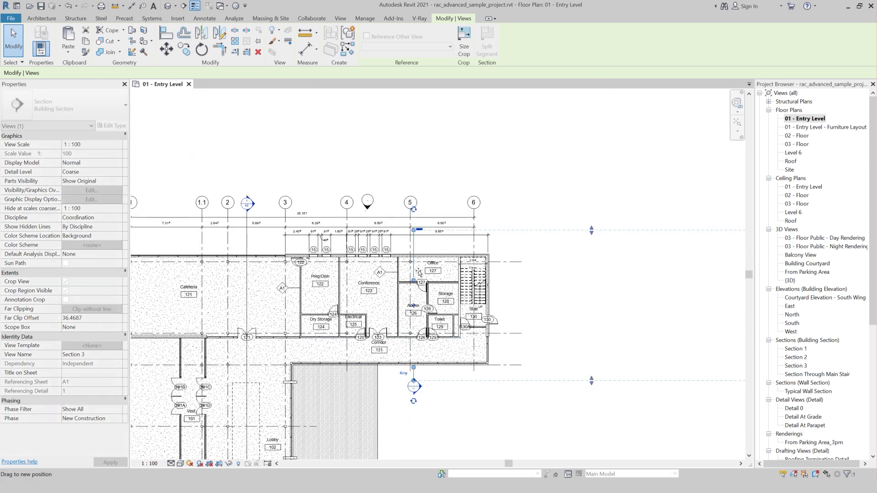
{"action": "left_click", "coordinate": [454, 431]}
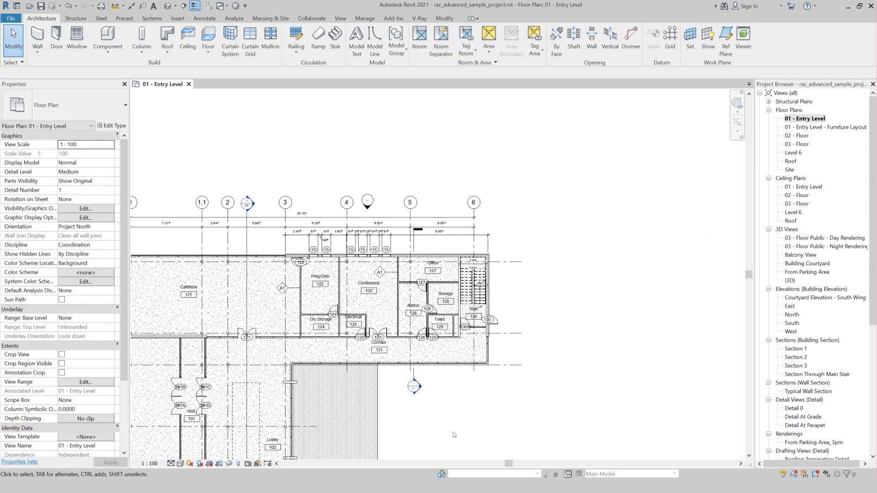
{"action": "left_click", "coordinate": [415, 376]}
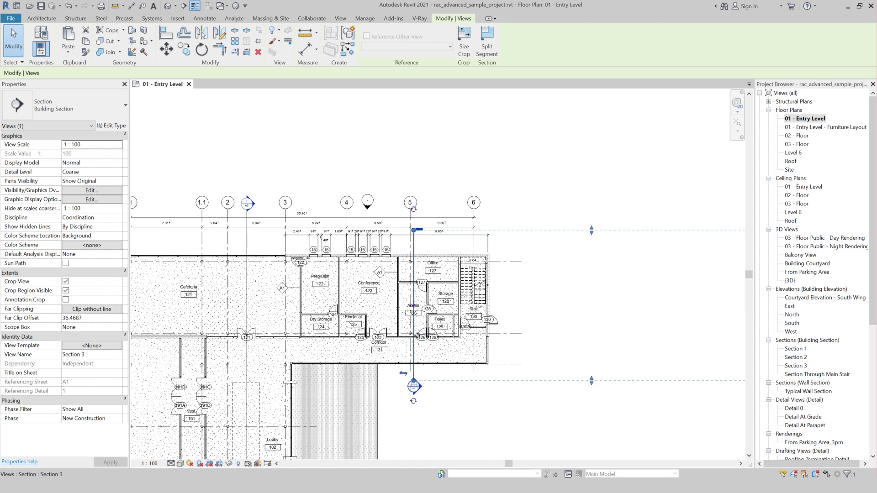
{"action": "left_click_drag", "start_coordinate": [417, 369], "coordinate": [406, 373]}
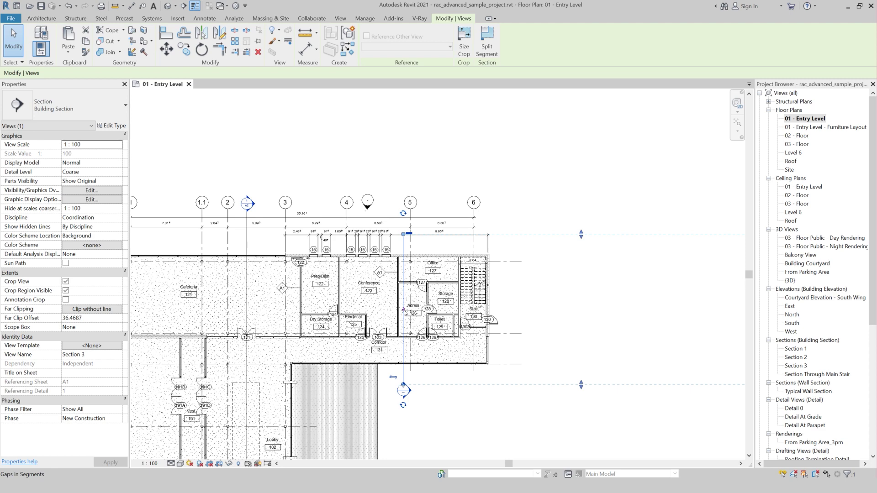
{"action": "scroll", "coordinate": [404, 310], "scroll_direction": "down", "scroll_amount": 2}
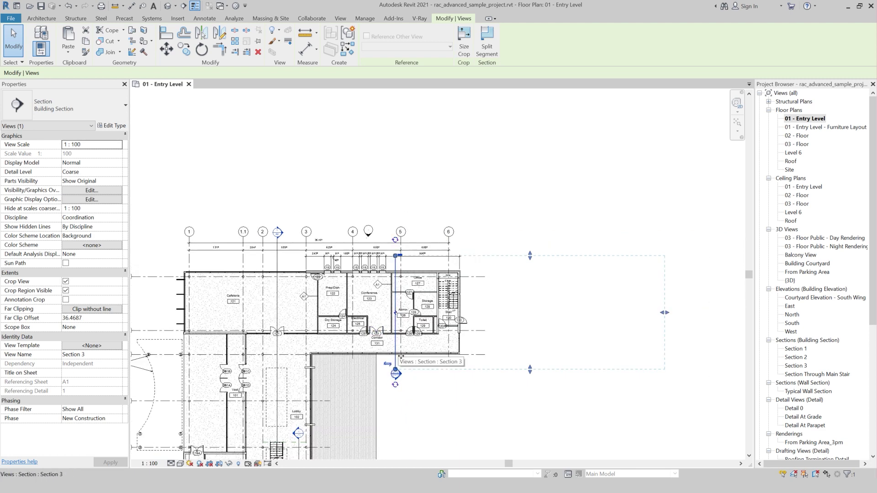
Split Section 3 near the Admin room and offset its lower segment over the stair.
{"action": "left_click", "coordinate": [489, 39]}
{"action": "scroll", "coordinate": [398, 322], "scroll_direction": "up", "scroll_amount": 3}
{"action": "scroll", "coordinate": [398, 322], "scroll_direction": "up", "scroll_amount": 2}
{"action": "left_click", "coordinate": [398, 324]}
{"action": "scroll", "coordinate": [396, 292], "scroll_direction": "down", "scroll_amount": 1}
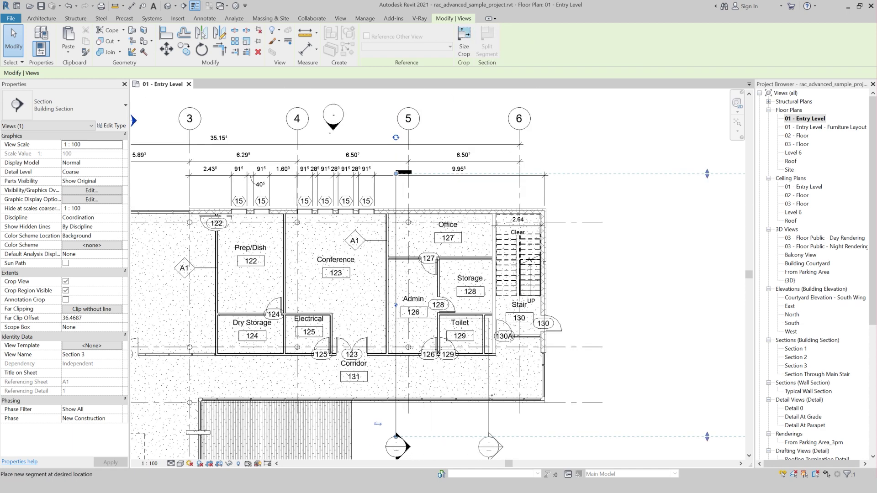
{"action": "left_click", "coordinate": [519, 395]}
{"action": "scroll", "coordinate": [411, 288], "scroll_direction": "down", "scroll_amount": 1}
{"action": "key", "text": "Escape"}
{"action": "key", "text": "Escape"}
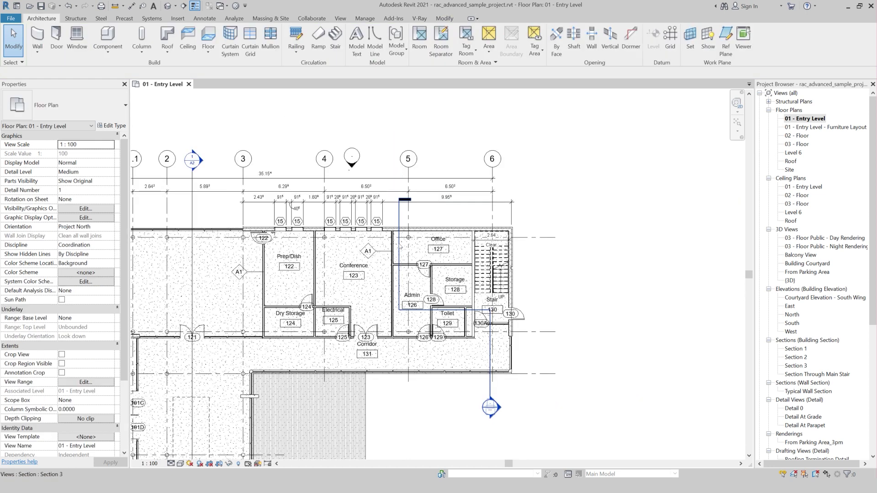
Move Section 3's jog upward and open the Section 3 view.
{"action": "left_click", "coordinate": [400, 246]}
{"action": "mouse_move", "coordinate": [400, 255]}
{"action": "left_mouse_down"}
{"action": "mouse_move", "coordinate": [424, 259]}
{"action": "mouse_move", "coordinate": [399, 256]}
{"action": "left_mouse_up"}
{"action": "left_click_drag", "start_coordinate": [470, 309], "coordinate": [470, 295]}
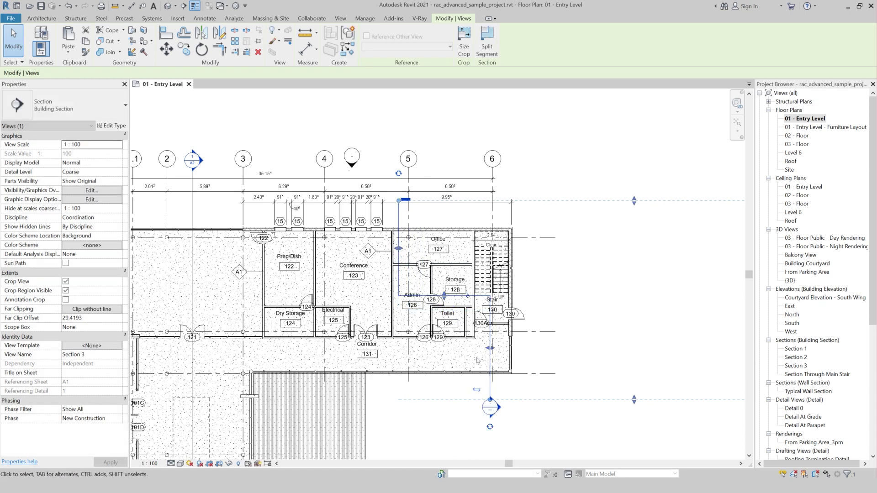
{"action": "key", "text": "Escape"}
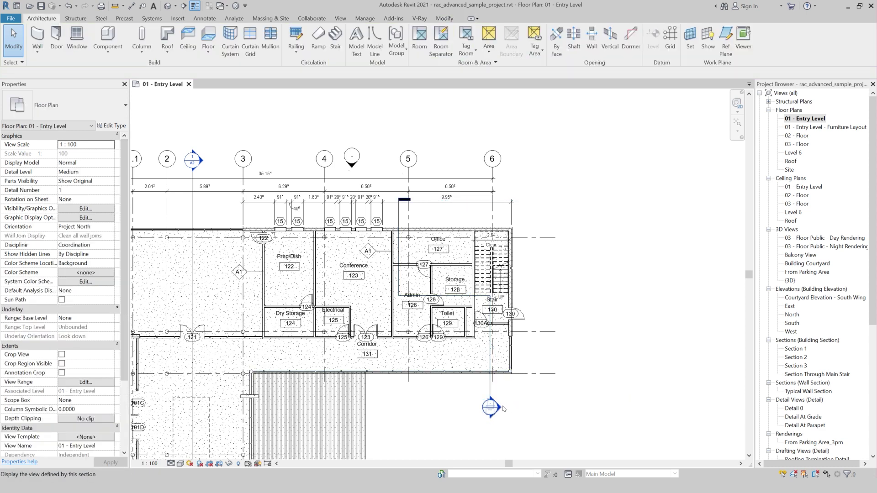
{"action": "double_click", "coordinate": [501, 409]}
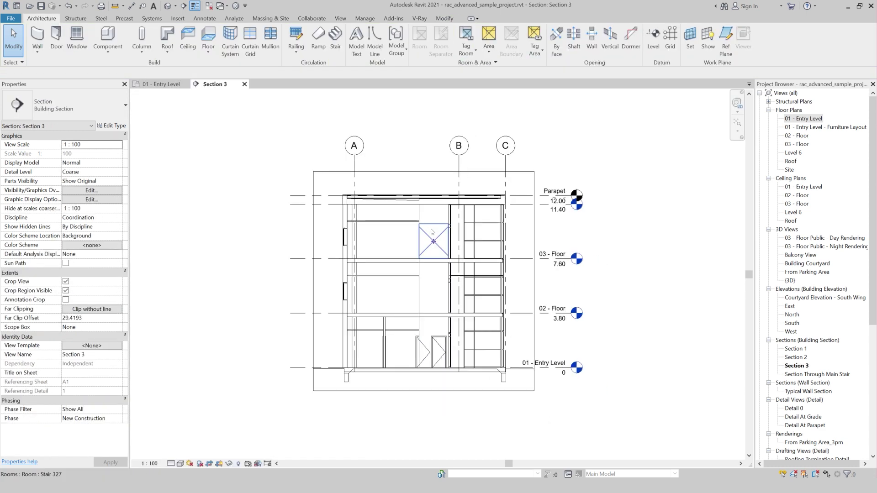
Tile Section 3 beside the Entry Level plan with WT and centre the building section.
{"action": "key", "text": "w"}
{"action": "key", "text": "t"}
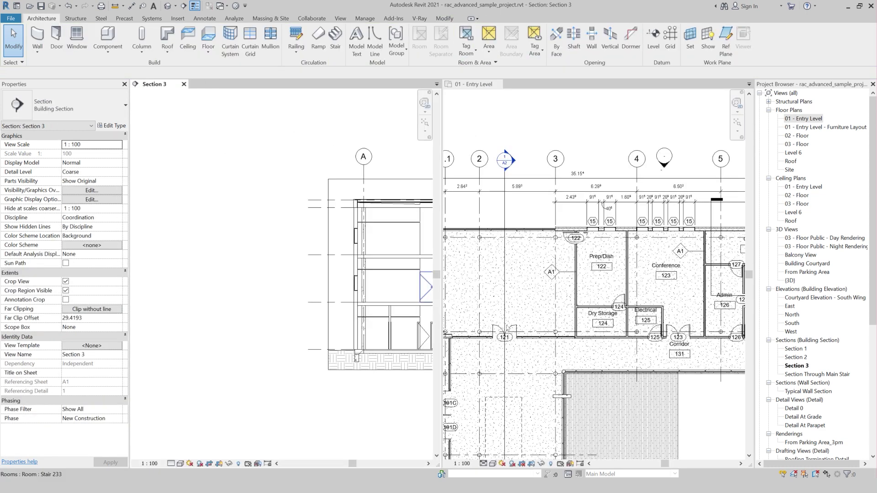
{"action": "scroll", "coordinate": [353, 329], "scroll_direction": "down", "scroll_amount": 3}
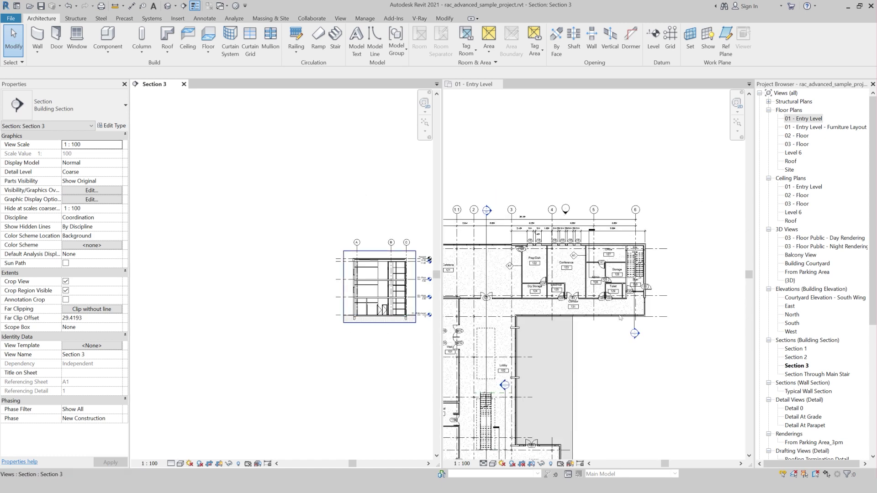
{"action": "scroll", "coordinate": [621, 293], "scroll_direction": "up", "scroll_amount": 3}
{"action": "scroll", "coordinate": [620, 274], "scroll_direction": "up", "scroll_amount": 2}
{"action": "scroll", "coordinate": [343, 246], "scroll_direction": "up", "scroll_amount": 2}
{"action": "middle_click_drag", "start_coordinate": [338, 222], "coordinate": [198, 126]}
{"action": "scroll", "coordinate": [229, 198], "scroll_direction": "up", "scroll_amount": 2}
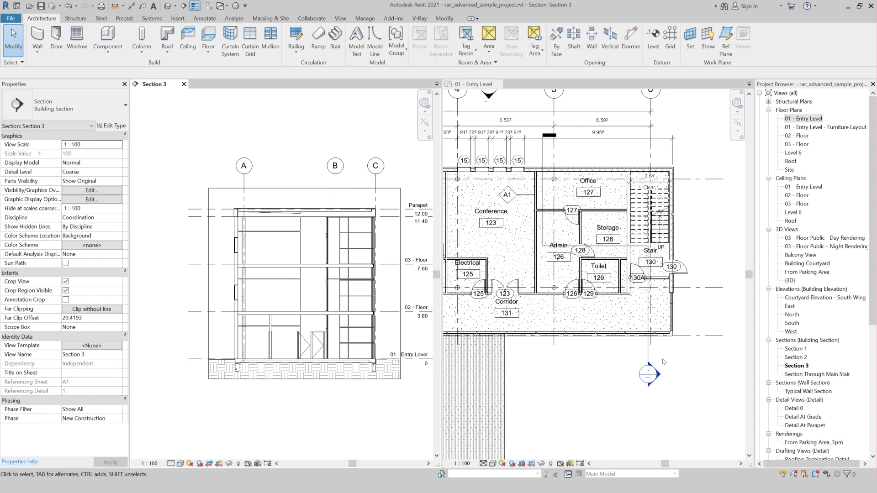
Reposition Section 3's segments through the main stair, lower the jog, and split the line again.
{"action": "left_click", "coordinate": [647, 356]}
{"action": "left_click", "coordinate": [646, 356]}
{"action": "left_click_drag", "start_coordinate": [647, 356], "coordinate": [624, 421]}
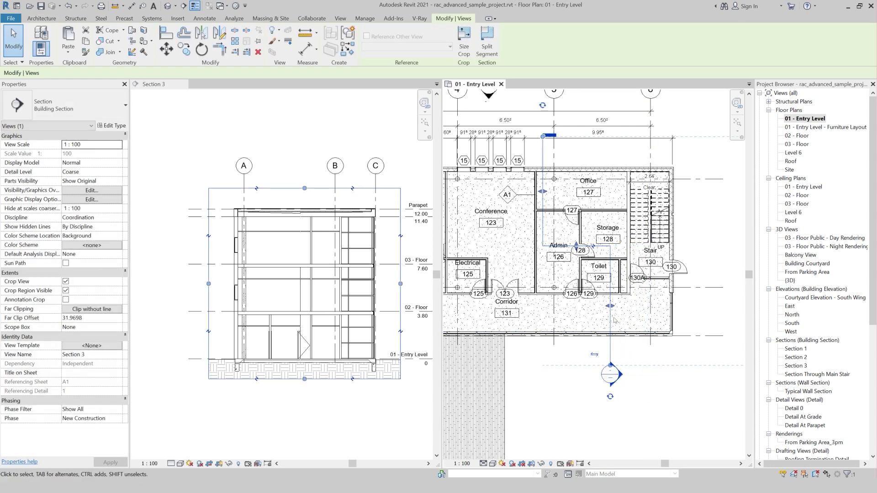
{"action": "left_click_drag", "start_coordinate": [616, 313], "coordinate": [648, 312]}
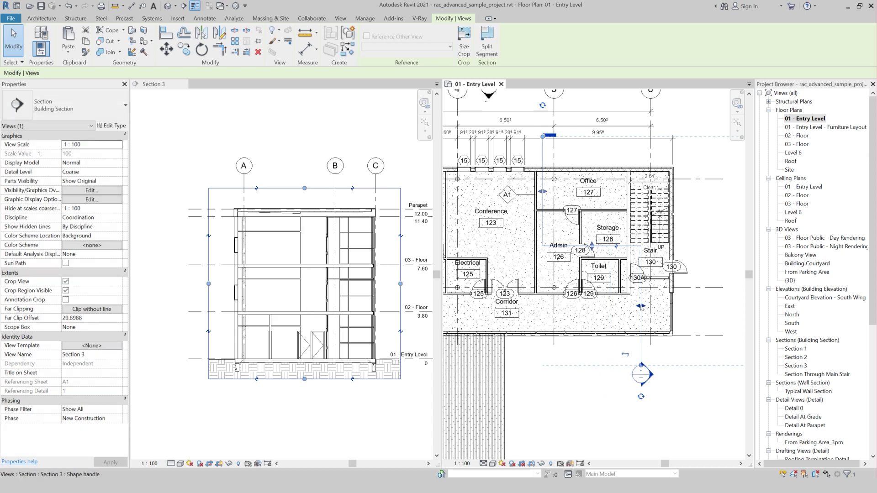
{"action": "left_click_drag", "start_coordinate": [544, 205], "coordinate": [661, 208]}
{"action": "left_click_drag", "start_coordinate": [642, 306], "coordinate": [579, 306]}
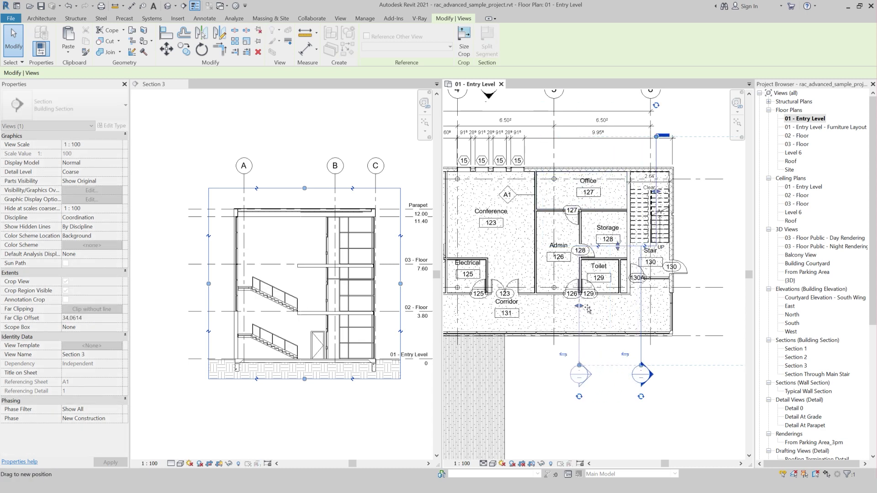
{"action": "left_click_drag", "start_coordinate": [618, 249], "coordinate": [618, 252]}
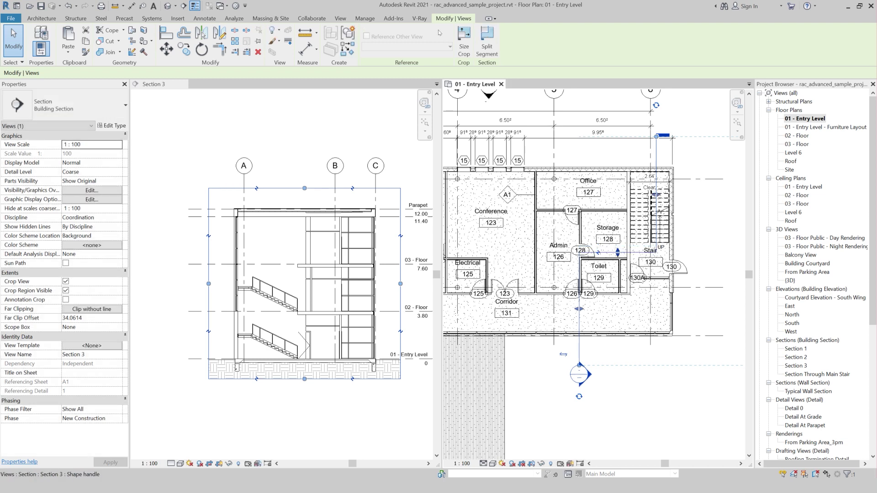
{"action": "left_click", "coordinate": [487, 33]}
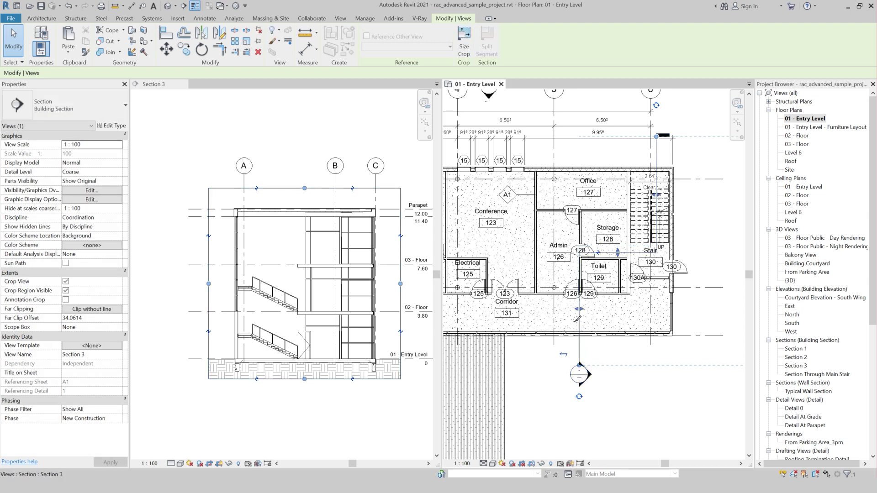
{"action": "left_click", "coordinate": [579, 320]}
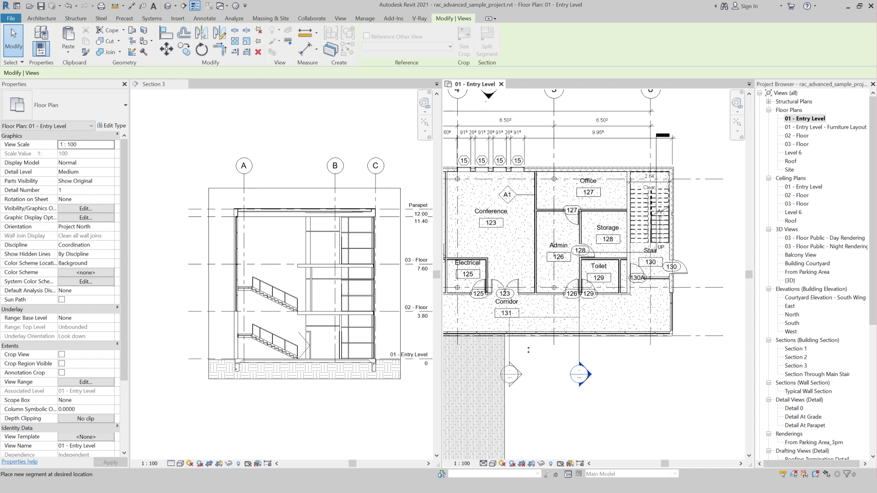
Place the split-off Section 3 segment and nudge its jog segment slightly upward.
{"action": "left_click", "coordinate": [502, 365]}
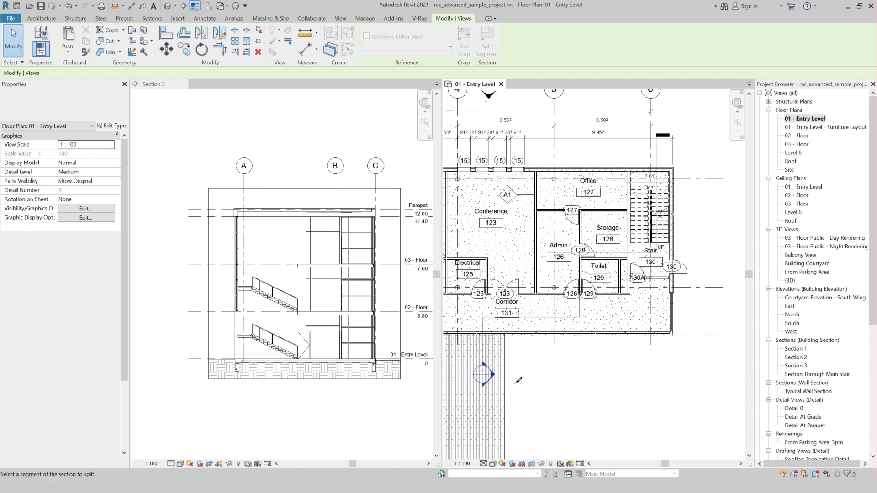
{"action": "key", "text": "Escape"}
{"action": "left_click", "coordinate": [531, 319]}
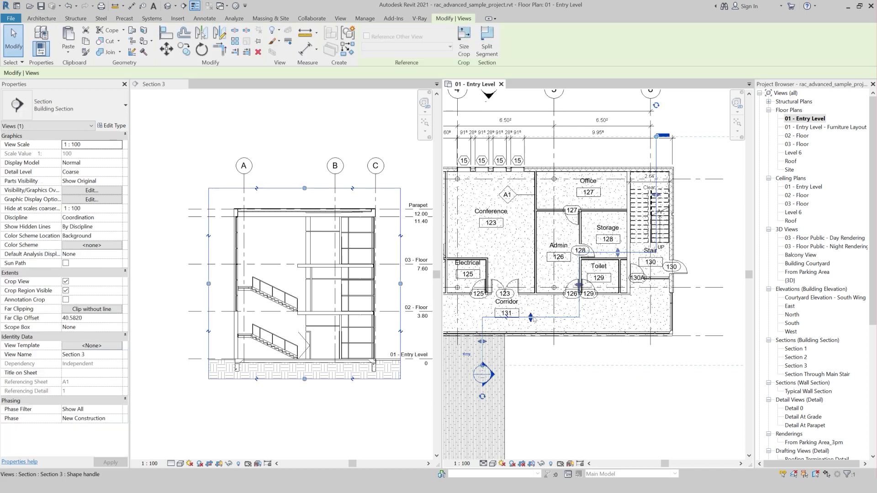
{"action": "left_click_drag", "start_coordinate": [532, 318], "coordinate": [531, 306]}
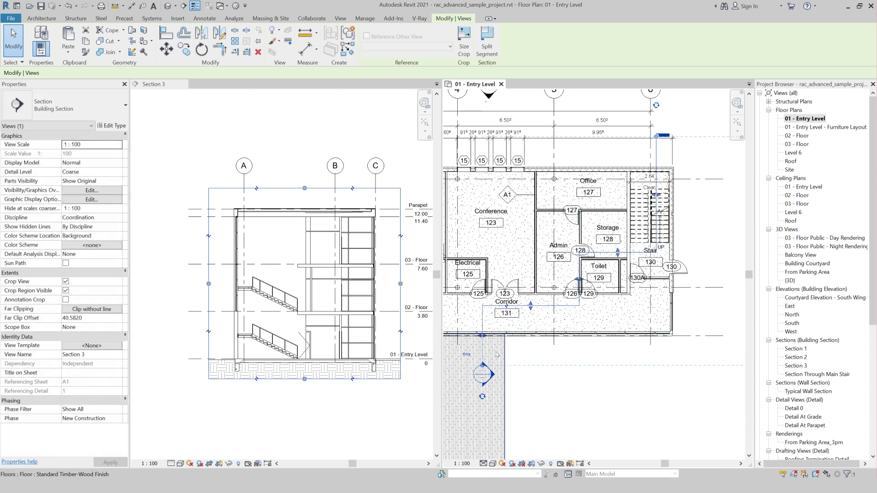
{"action": "key", "text": "Escape"}
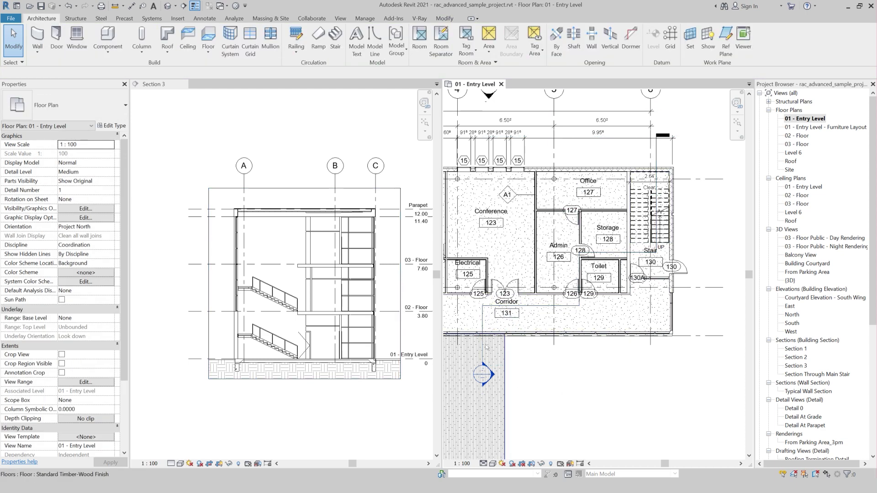
Reposition Section 3's lower and upper segments, then shift the whole section line left.
{"action": "left_click", "coordinate": [485, 346]}
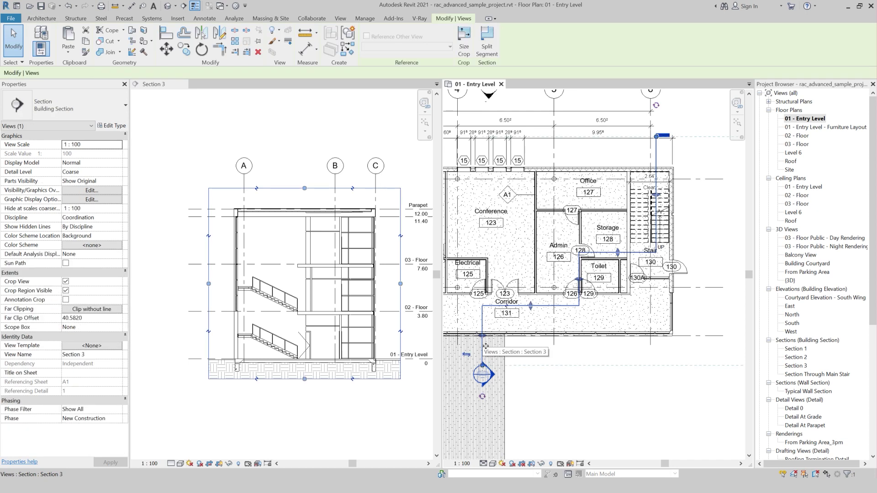
{"action": "left_click_drag", "start_coordinate": [485, 346], "coordinate": [581, 365]}
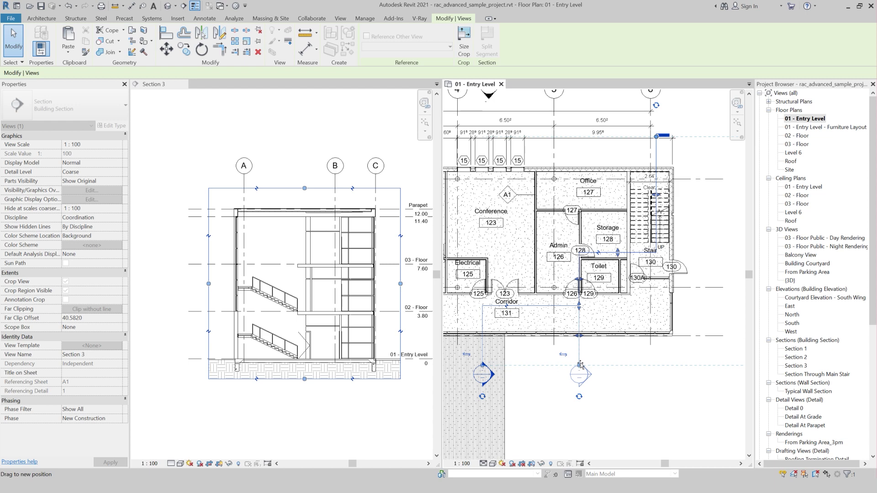
{"action": "left_click_drag", "start_coordinate": [574, 406], "coordinate": [574, 406]}
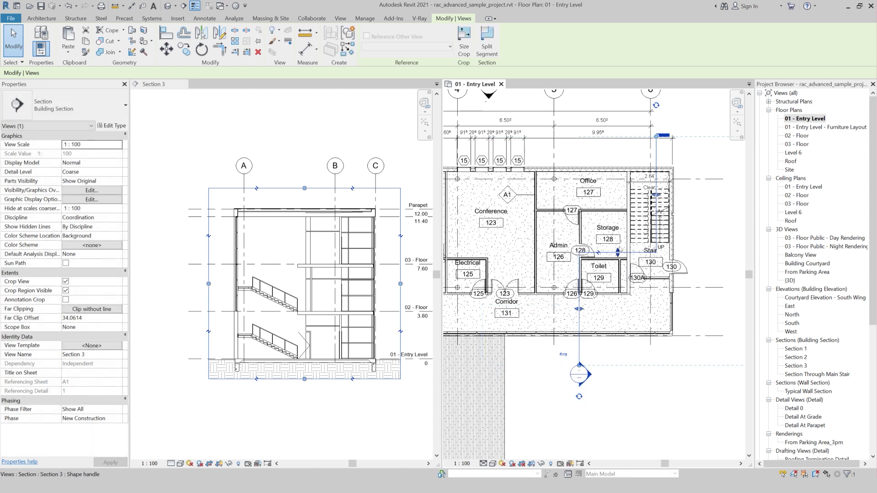
{"action": "left_click_drag", "start_coordinate": [657, 200], "coordinate": [579, 202]}
{"action": "mouse_move", "coordinate": [580, 333]}
{"action": "left_mouse_down"}
{"action": "mouse_move", "coordinate": [522, 346]}
{"action": "mouse_move", "coordinate": [529, 347]}
{"action": "left_mouse_up"}
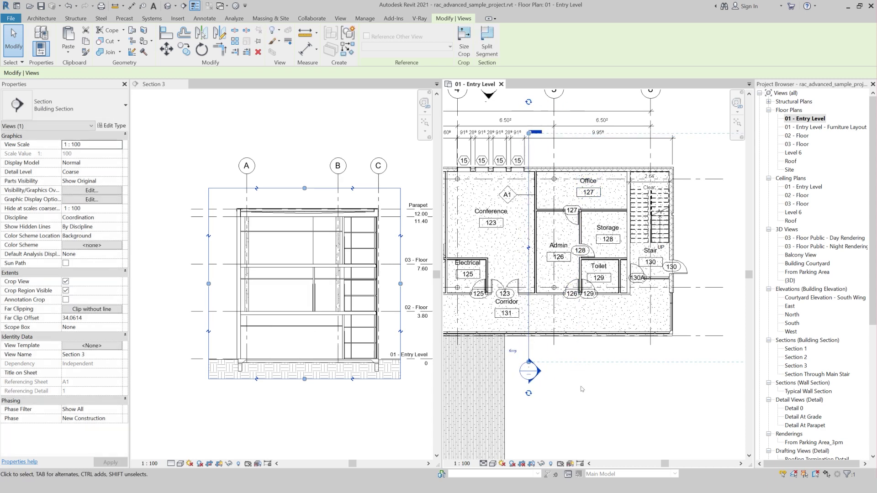
{"action": "scroll", "coordinate": [582, 389], "scroll_direction": "down", "scroll_amount": 2}
{"action": "scroll", "coordinate": [571, 389], "scroll_direction": "down", "scroll_amount": 2}
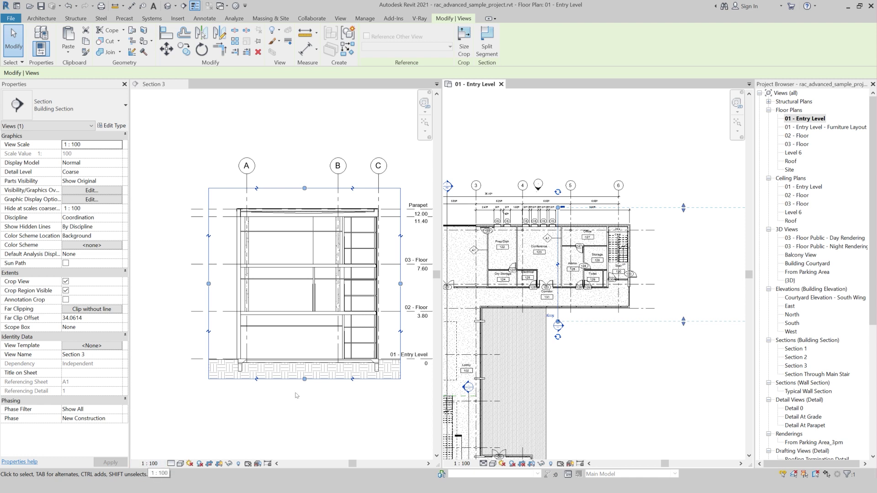
{"action": "left_click", "coordinate": [465, 45]}
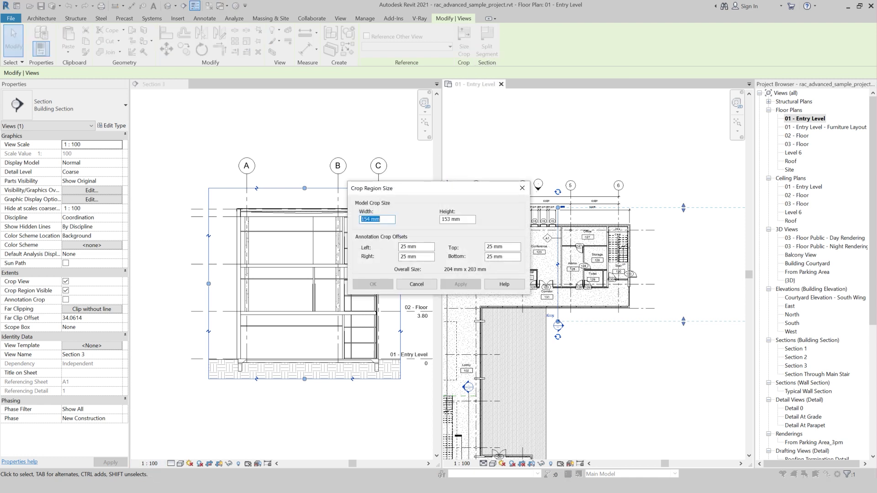
Set the Section 3 crop region to 200 mm wide by 200 mm high.
{"action": "type", "text": "00"}
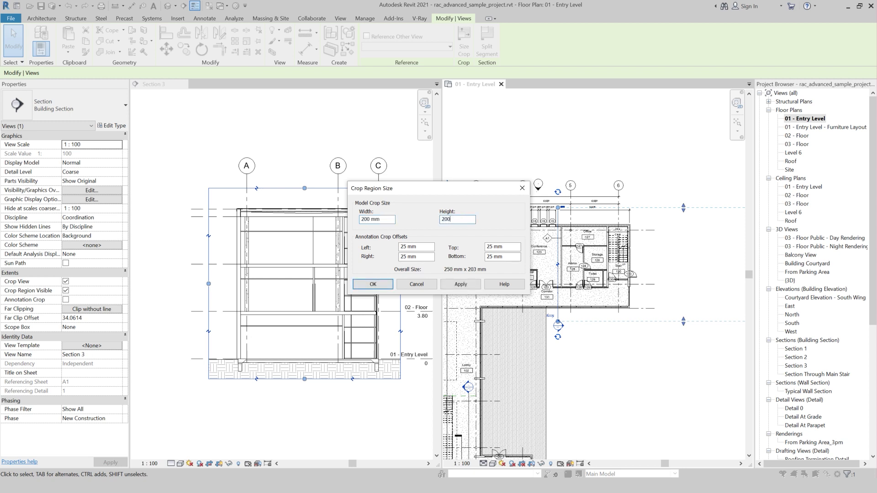
{"action": "left_click", "coordinate": [460, 284]}
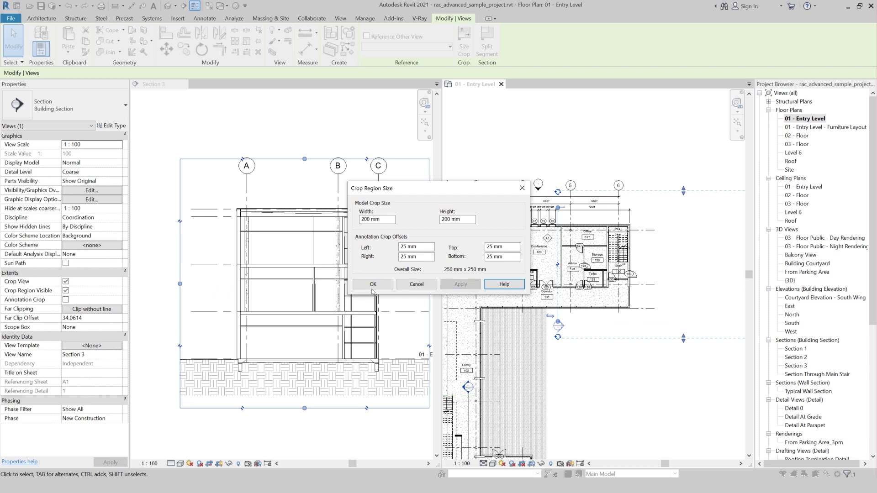
{"action": "left_click", "coordinate": [374, 285]}
{"action": "scroll", "coordinate": [580, 241], "scroll_direction": "down", "scroll_amount": 1}
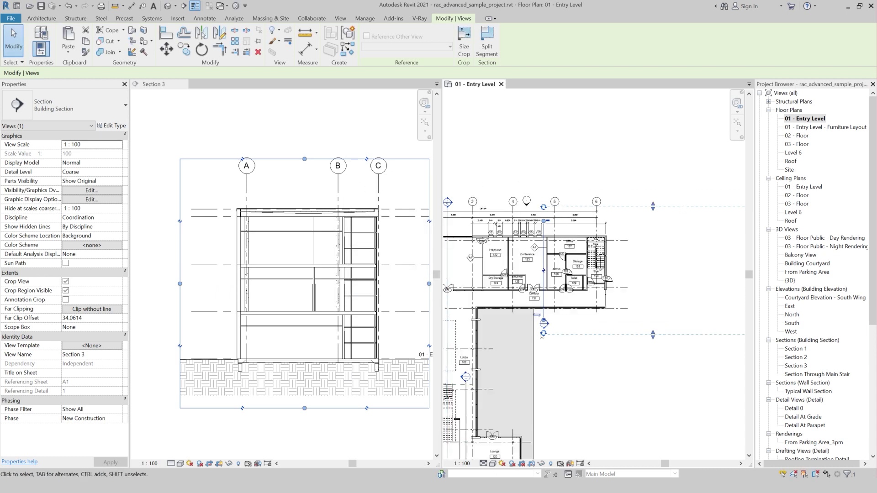
{"action": "scroll", "coordinate": [580, 242], "scroll_direction": "down", "scroll_amount": 1}
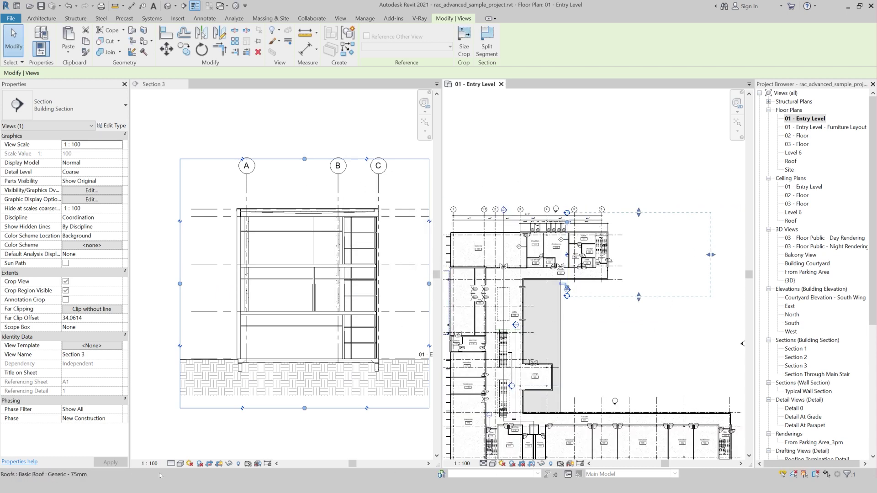
Switch the section view scale to 1:20 and check the resulting crop size.
{"action": "left_click", "coordinate": [147, 465]}
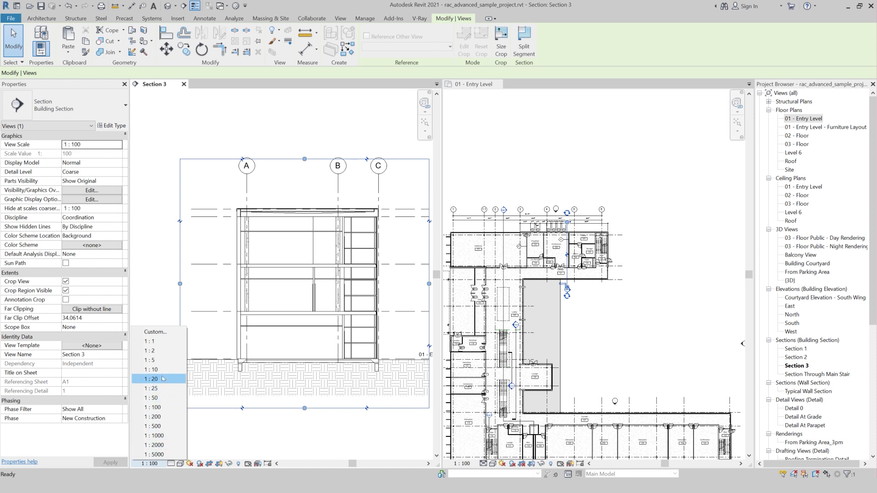
{"action": "left_click", "coordinate": [163, 379]}
{"action": "key", "text": "Escape"}
{"action": "left_click", "coordinate": [384, 159]}
{"action": "left_click", "coordinate": [503, 51]}
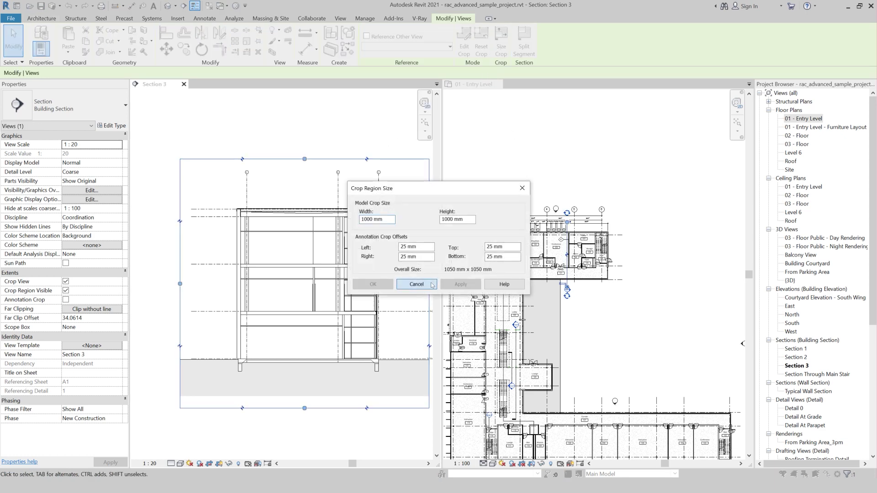
{"action": "left_click", "coordinate": [416, 284]}
Try a 1:500 view scale, check the crop size, then undo back to 1:100.
{"action": "left_click", "coordinate": [150, 463]}
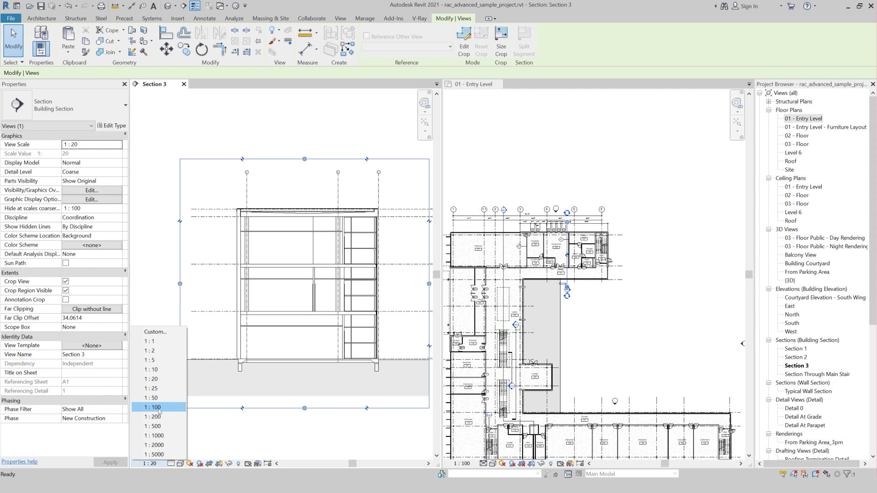
{"action": "left_click", "coordinate": [159, 427]}
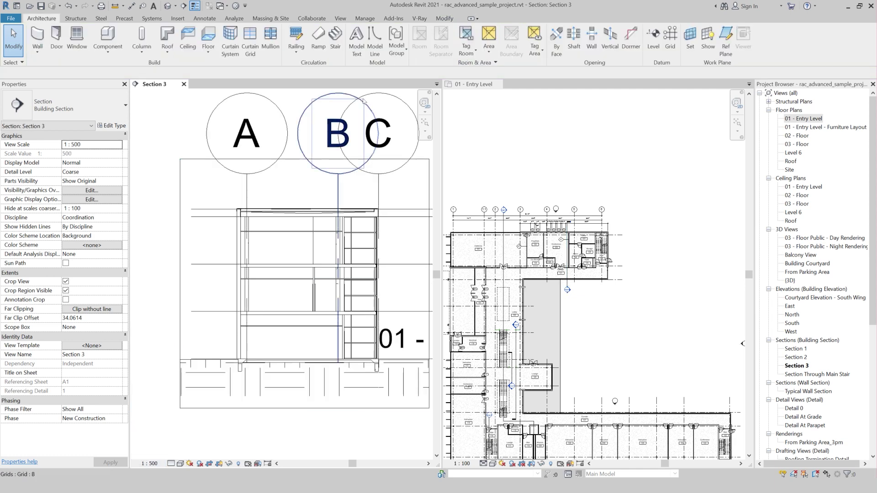
{"action": "left_click", "coordinate": [428, 174]}
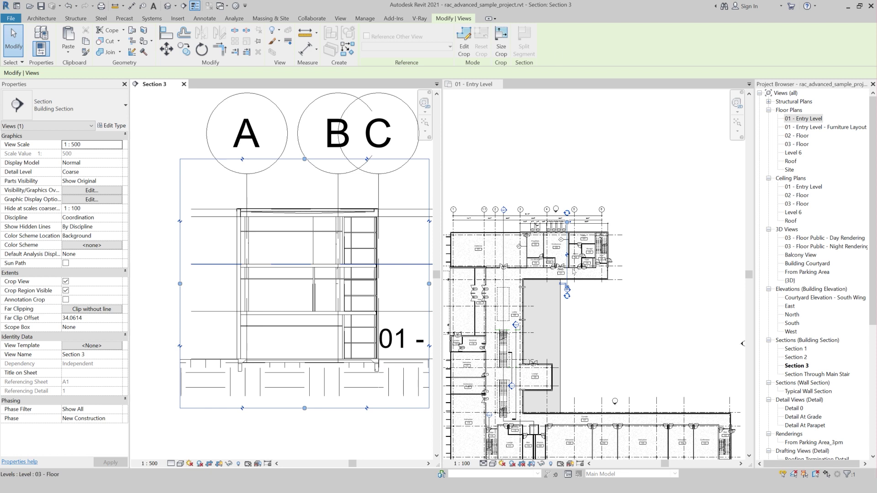
{"action": "left_click", "coordinate": [499, 44]}
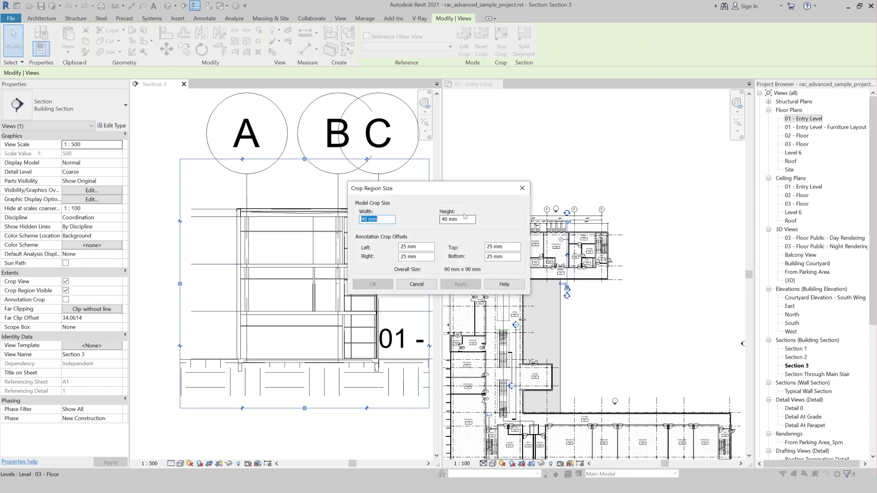
{"action": "left_click", "coordinate": [413, 284]}
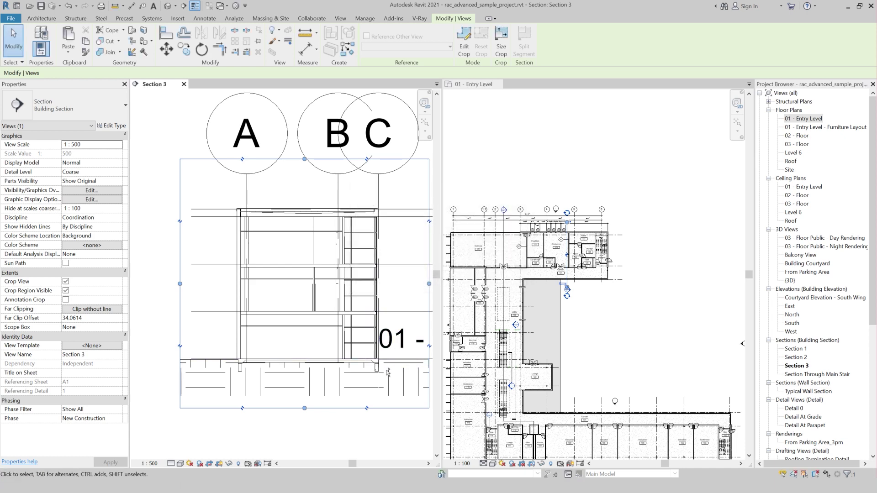
{"action": "key", "text": "ctrl+z"}
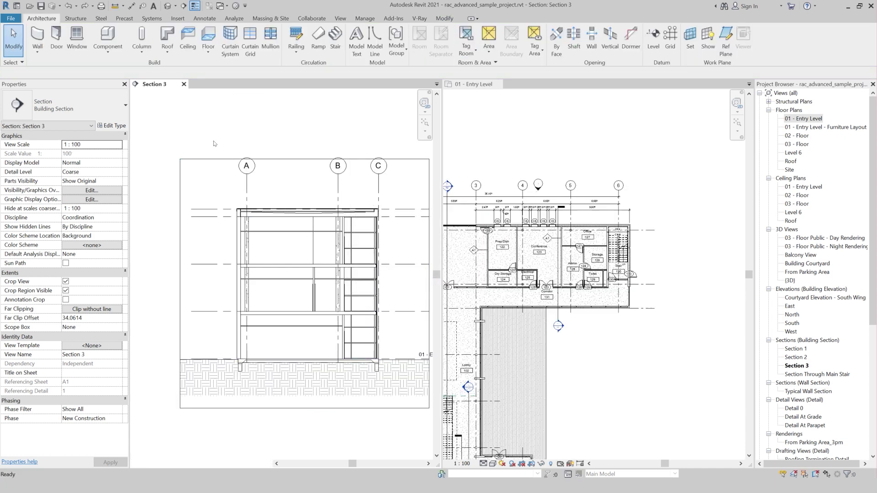